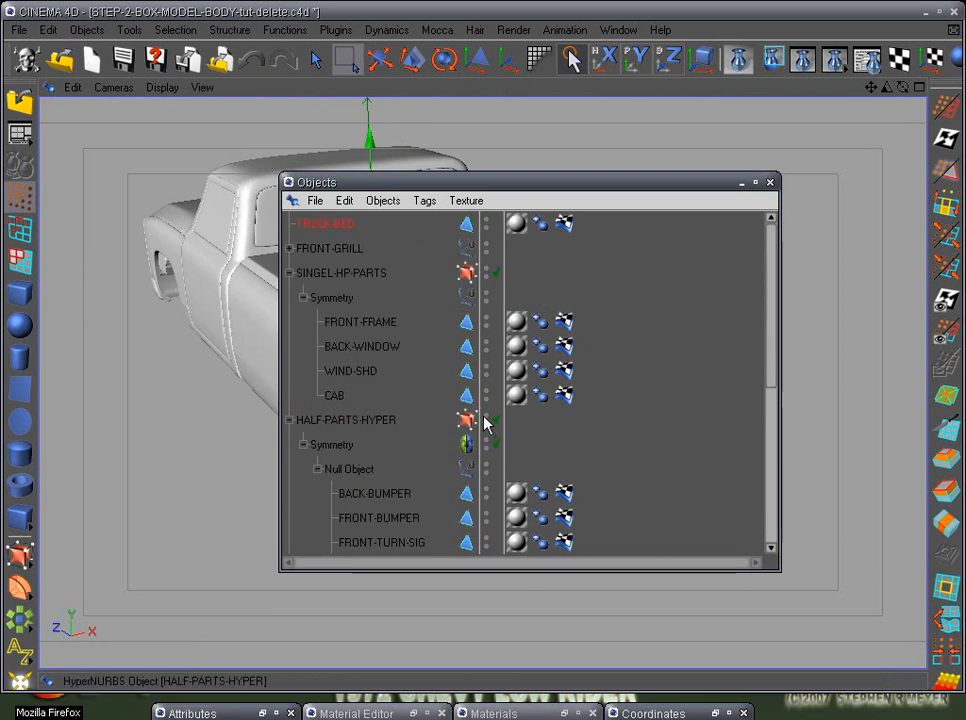
- Hide the HALF-PARTS-HYPER and SINGEL-HP-PARTS groups in the viewport and rename the TRUCK-BED polygon object as TAIL-LIGHTS
{"action": "left_click", "coordinate": [485, 417]}
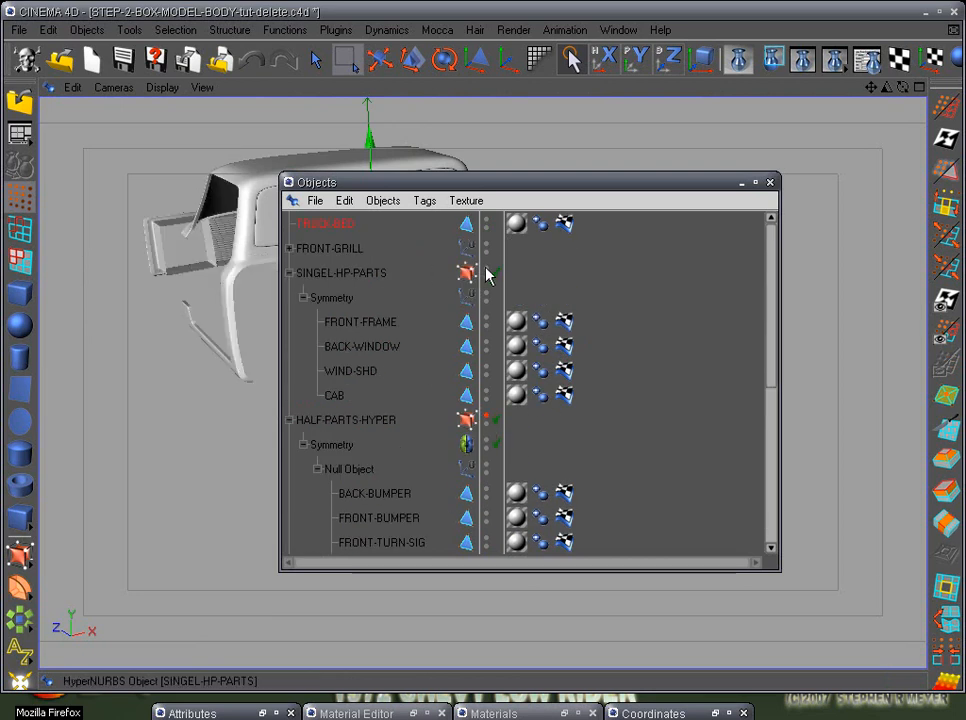
{"action": "double_click", "coordinate": [344, 226]}
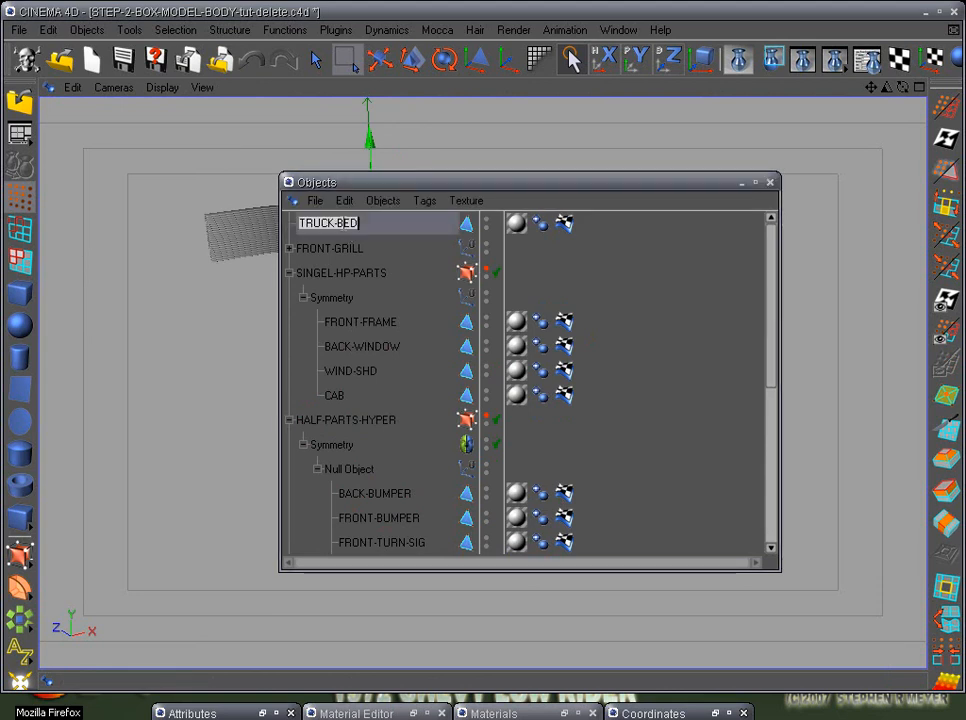
{"action": "type", "text": "TAIL-LIGHTS"}
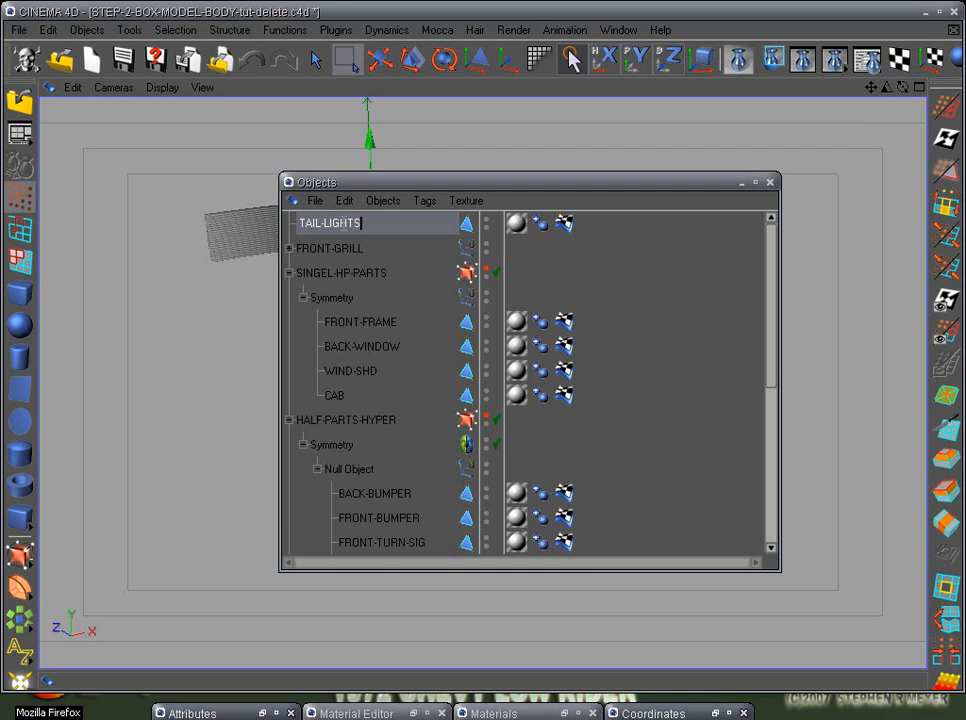
{"action": "key", "text": "Return"}
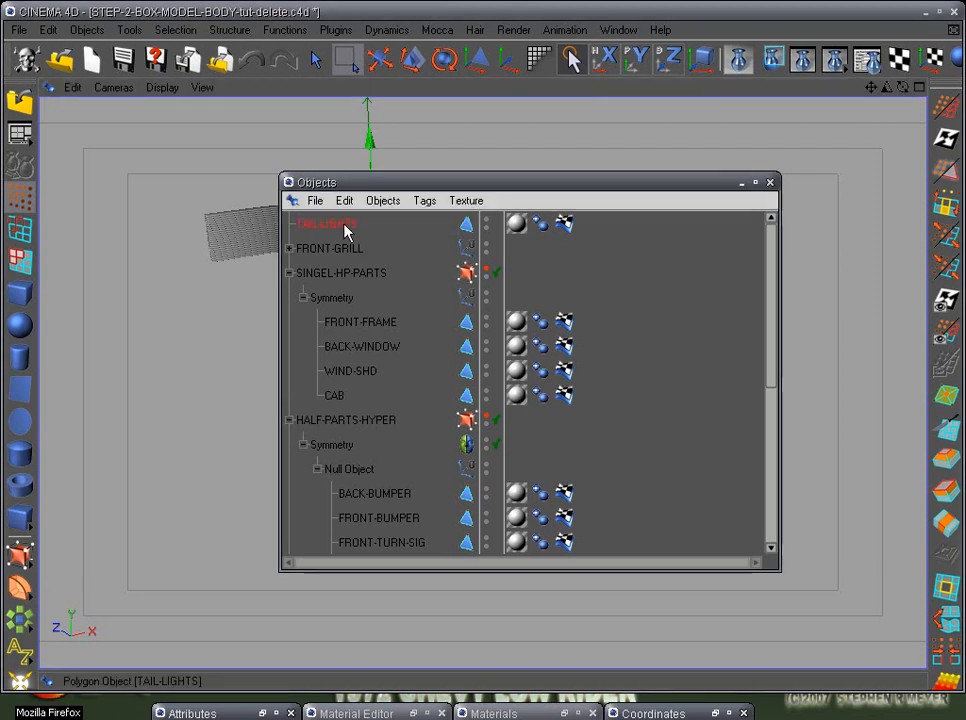
{"action": "left_click", "coordinate": [741, 183]}
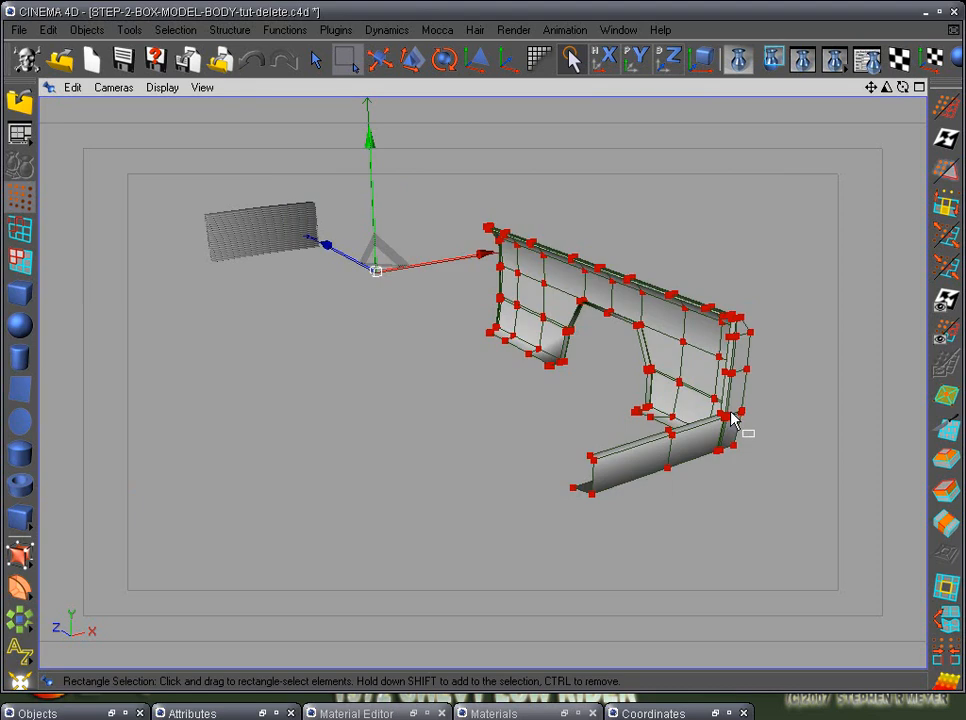
- In the side view, delete all points of the bed side except the column along its rear edge
{"action": "key", "text": "F3"}
{"action": "scroll", "coordinate": [604, 423], "scroll_direction": "down", "scroll_amount": 5}
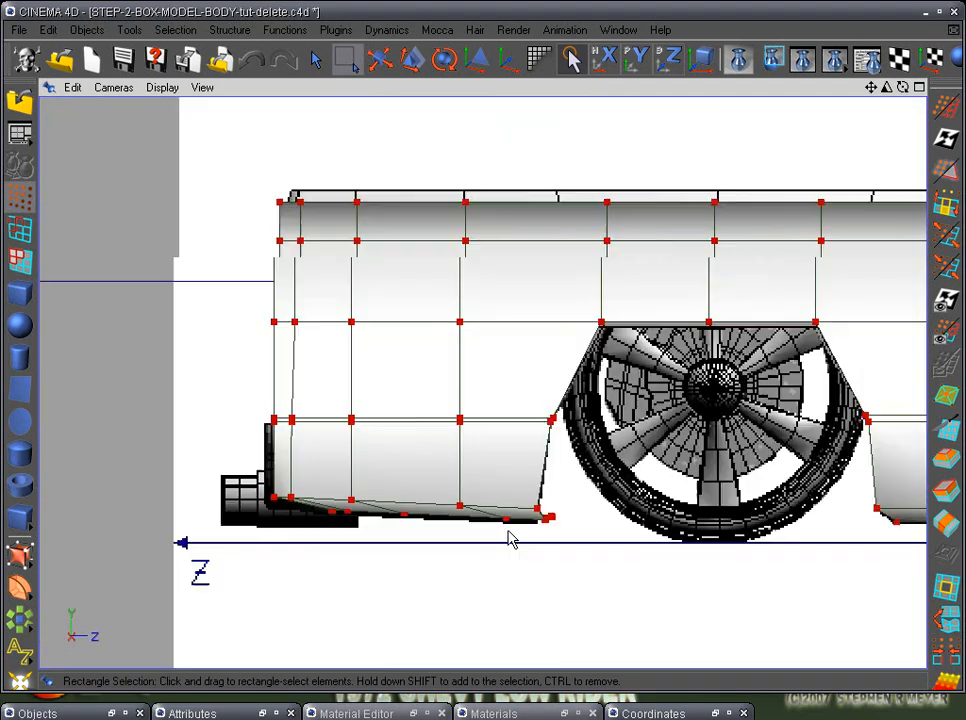
{"action": "scroll", "coordinate": [310, 300], "scroll_direction": "down", "scroll_amount": 2}
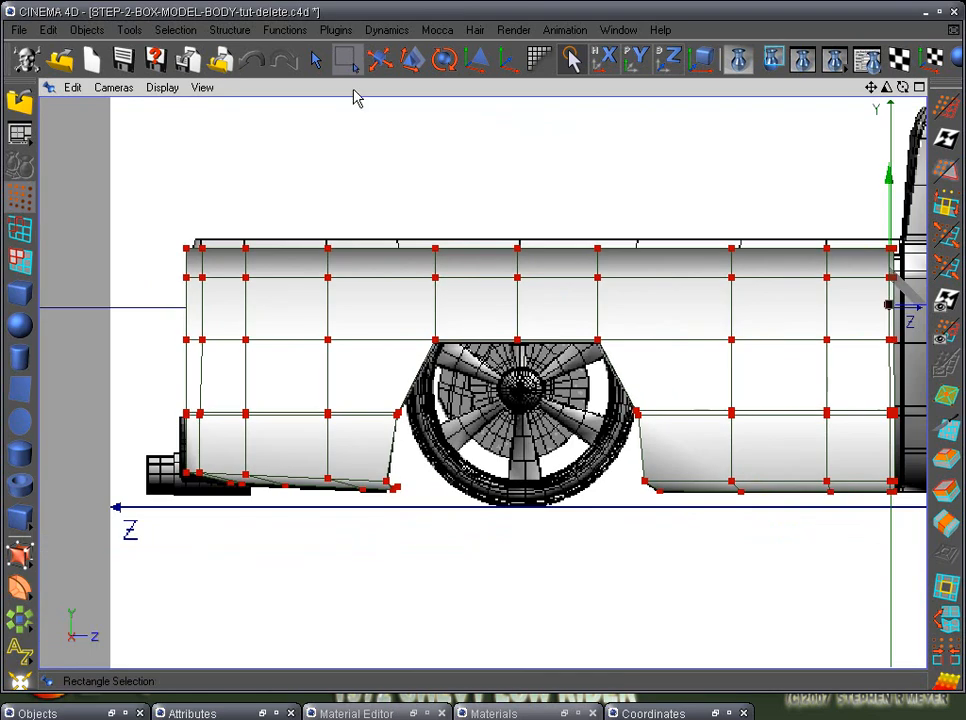
{"action": "left_click_drag", "start_coordinate": [345, 190], "coordinate": [895, 586]}
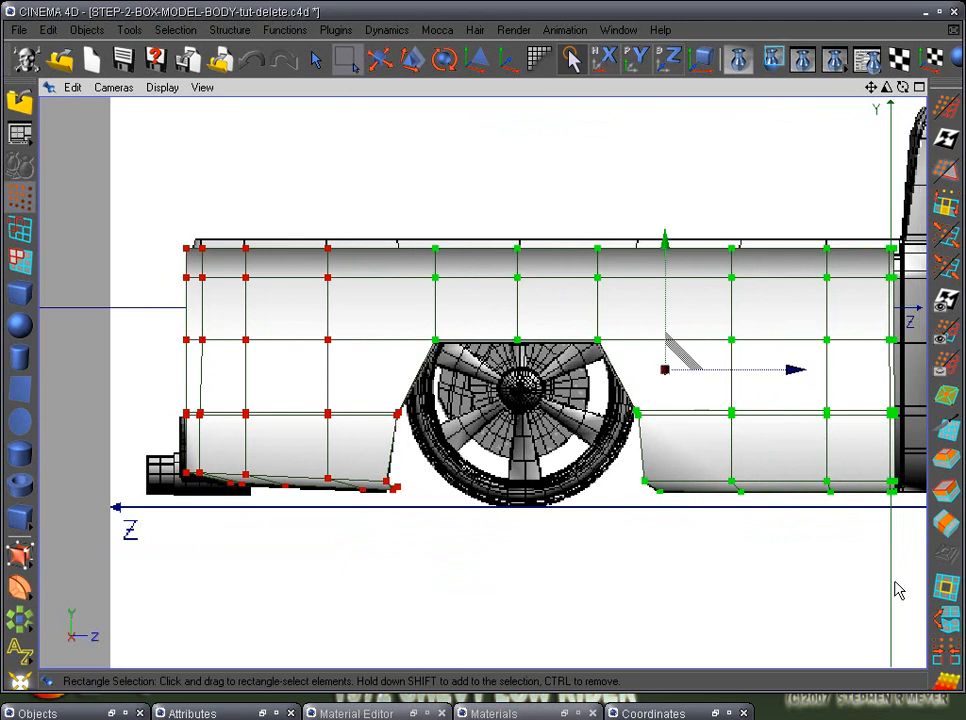
{"action": "key", "text": "Delete"}
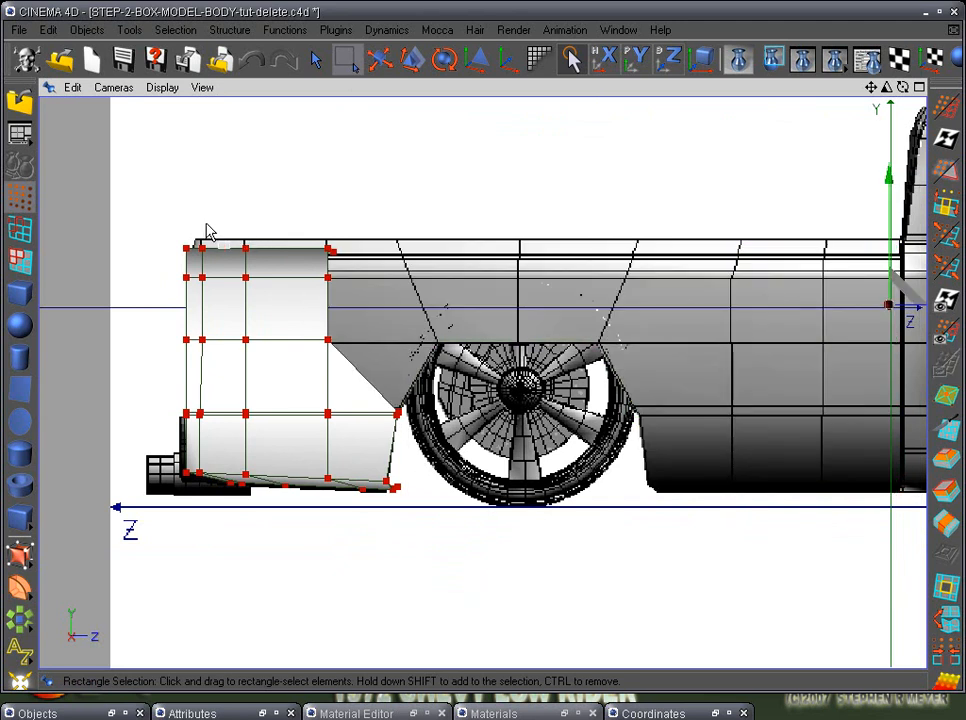
{"action": "left_click_drag", "start_coordinate": [198, 232], "coordinate": [461, 567]}
{"action": "key", "text": "Delete"}
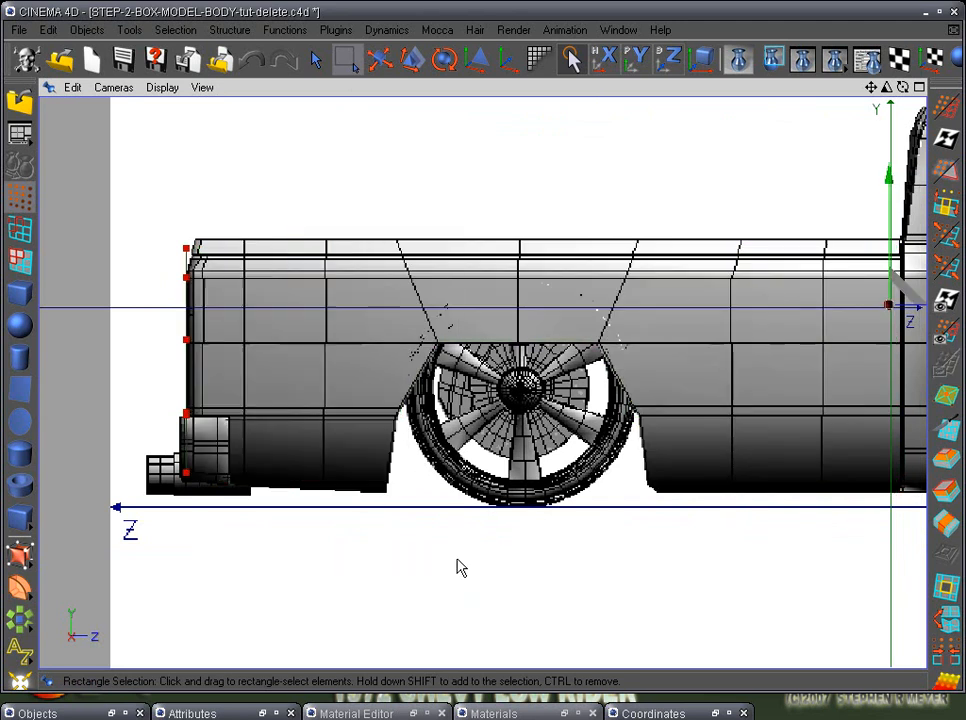
- In the perspective view, delete the two stray points beside the remaining rear corner strip
{"action": "key", "text": "F1"}
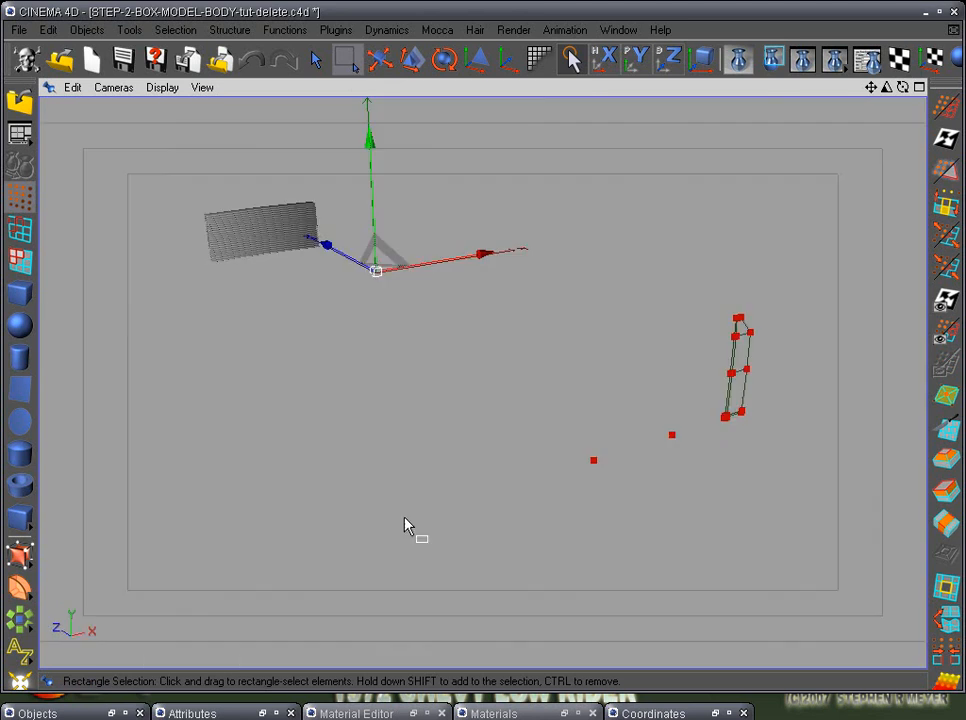
{"action": "left_click_drag", "start_coordinate": [548, 510], "coordinate": [700, 560], "text": "alt"}
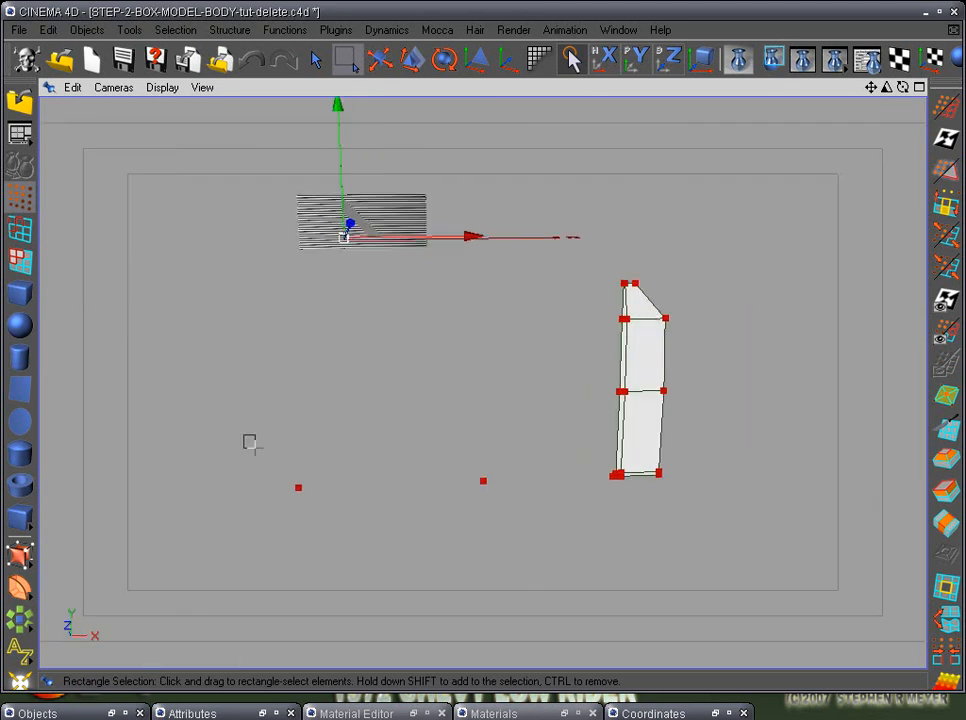
{"action": "left_click_drag", "start_coordinate": [244, 435], "coordinate": [528, 566]}
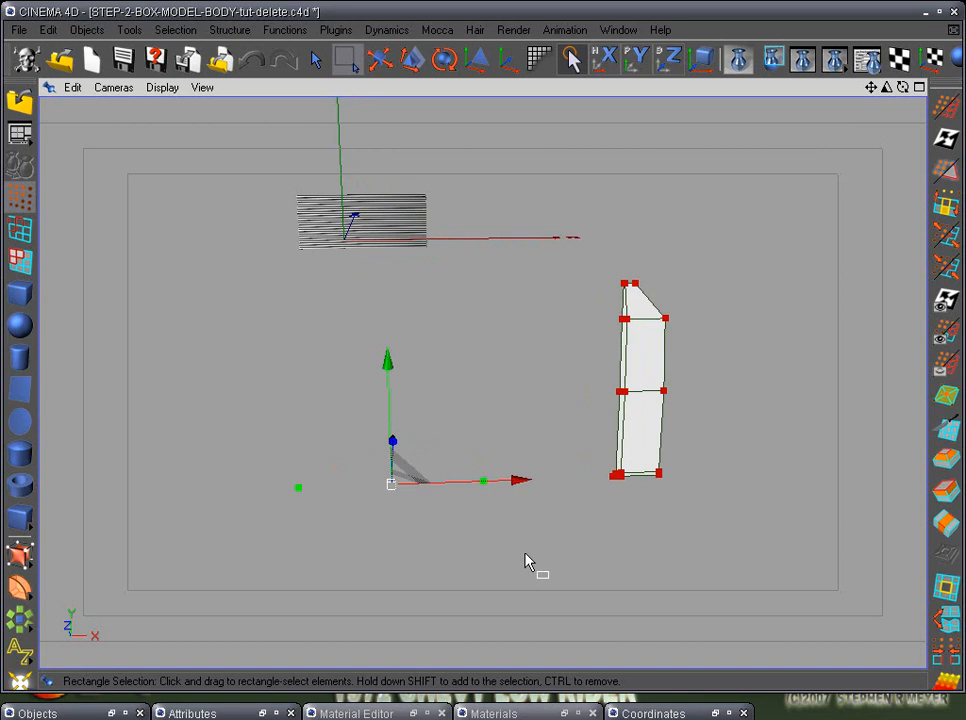
{"action": "key", "text": "Delete"}
- In the back view, delete the innermost column of points along the corner strip's inner edge
{"action": "right_click_drag", "start_coordinate": [531, 551], "coordinate": [626, 348], "text": "alt"}
{"action": "middle_click_drag", "start_coordinate": [626, 348], "coordinate": [466, 285], "text": "alt"}
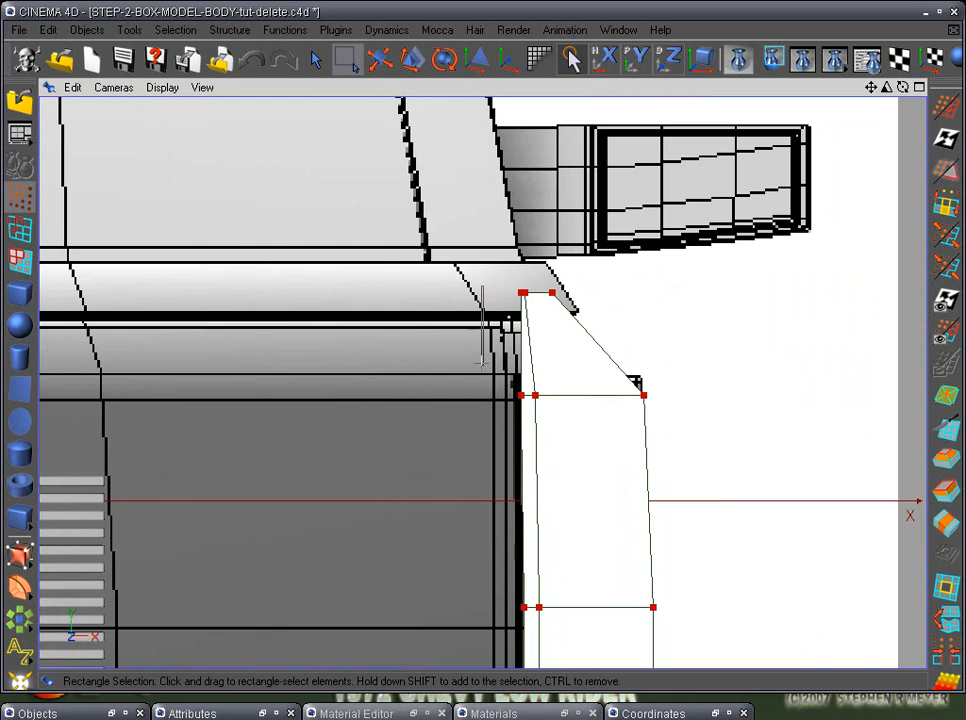
{"action": "left_click_drag", "start_coordinate": [484, 287], "coordinate": [530, 427]}
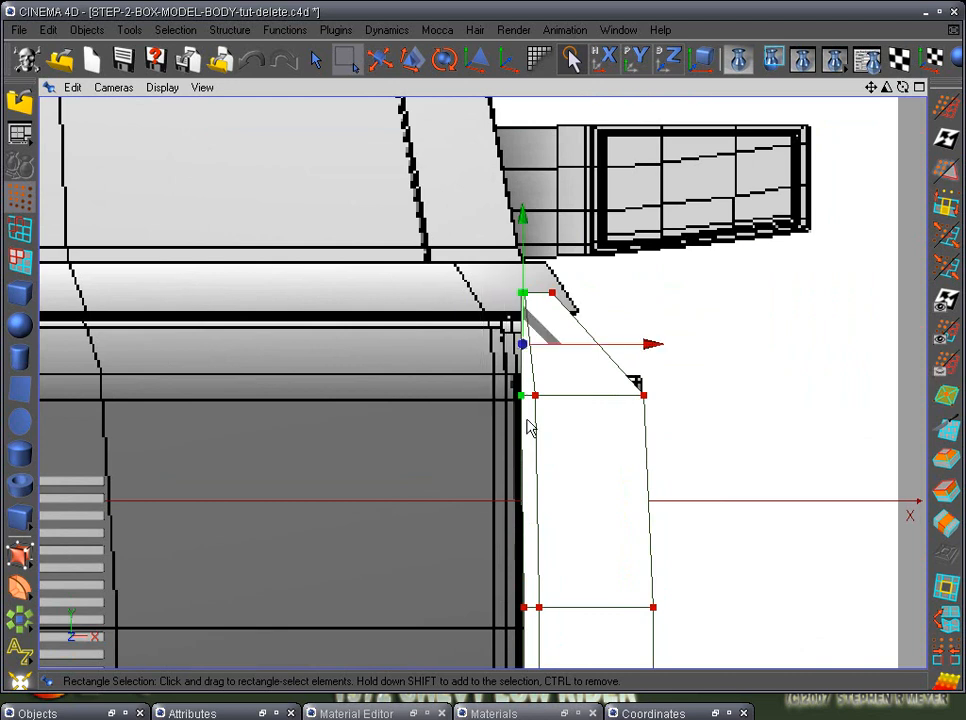
{"action": "scroll", "coordinate": [530, 427], "scroll_direction": "up", "scroll_amount": 6}
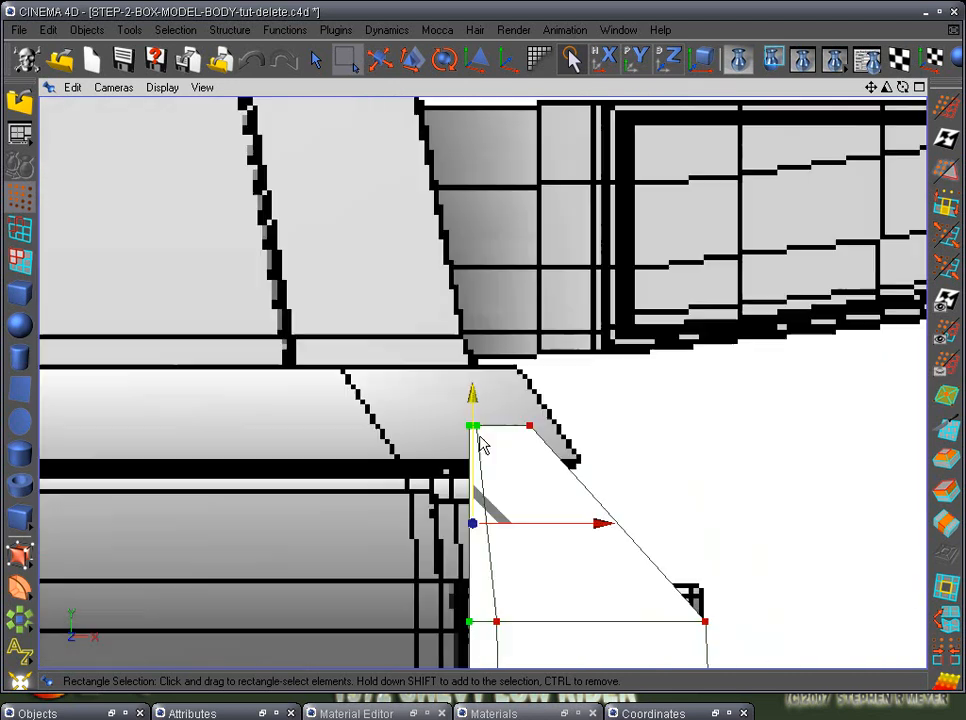
{"action": "left_click", "coordinate": [466, 449]}
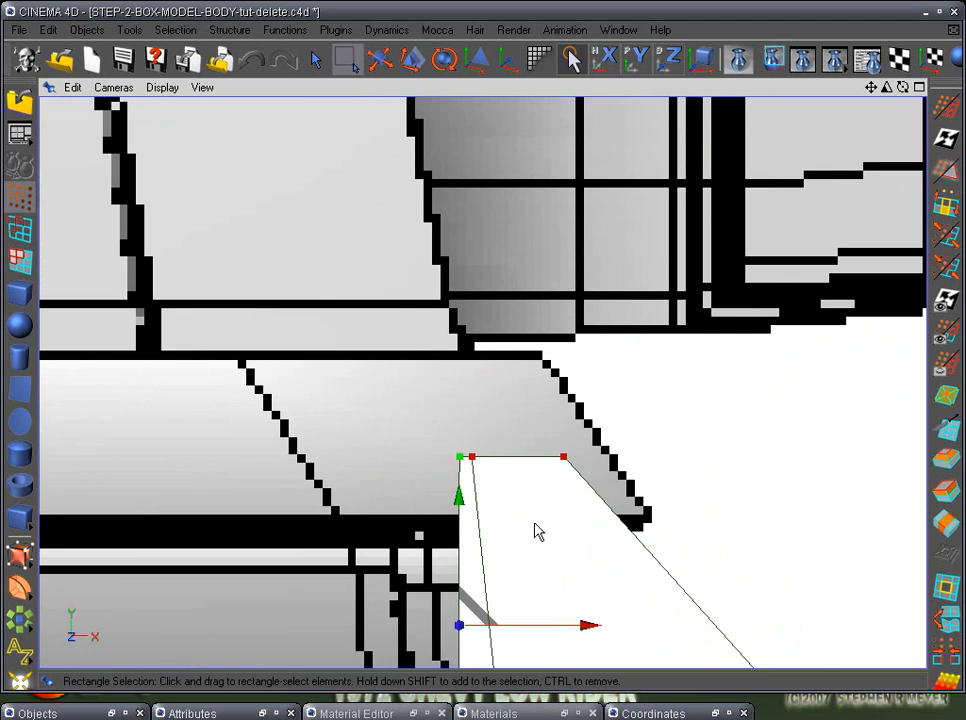
{"action": "left_click", "coordinate": [535, 524]}
{"action": "left_click_drag", "start_coordinate": [535, 524], "coordinate": [612, 291], "text": "alt"}
{"action": "left_click_drag", "start_coordinate": [442, 136], "coordinate": [502, 558]}
{"action": "key", "text": "Delete"}
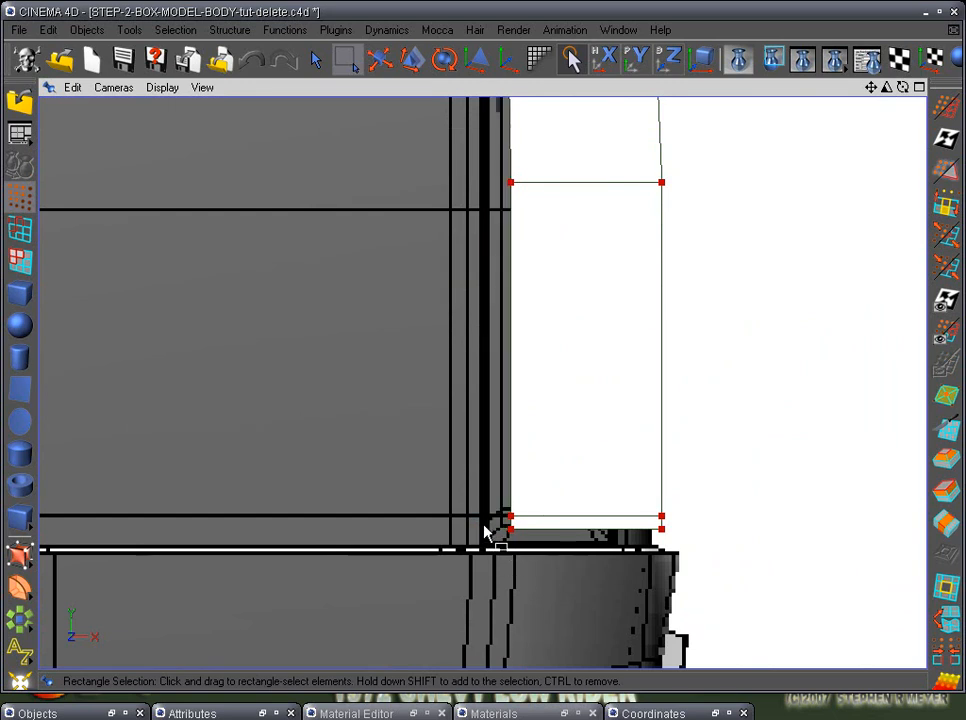
- Remove the strip's extra lowest row of points, then move the remaining bottom pair down to the bumper and inward to the tail light outline
{"action": "scroll", "coordinate": [692, 560], "scroll_direction": "up", "scroll_amount": 1}
{"action": "scroll", "coordinate": [695, 500], "scroll_direction": "down", "scroll_amount": 2}
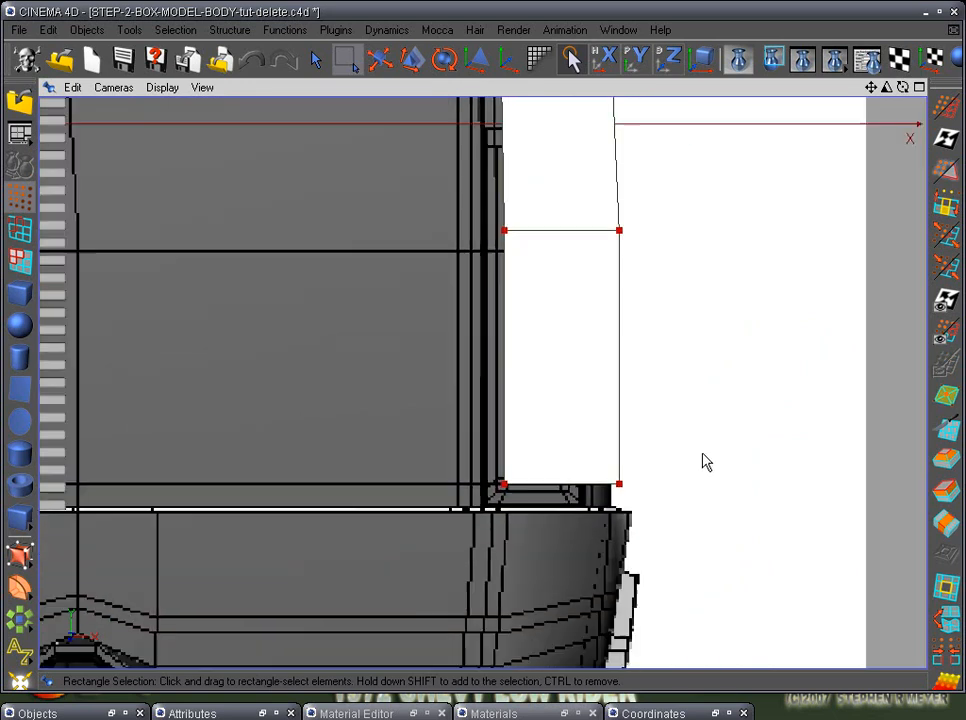
{"action": "middle_click_drag", "start_coordinate": [703, 459], "coordinate": [707, 300], "text": "alt"}
{"action": "scroll", "coordinate": [648, 423], "scroll_direction": "up", "scroll_amount": 2}
{"action": "left_click_drag", "start_coordinate": [458, 441], "coordinate": [733, 477]}
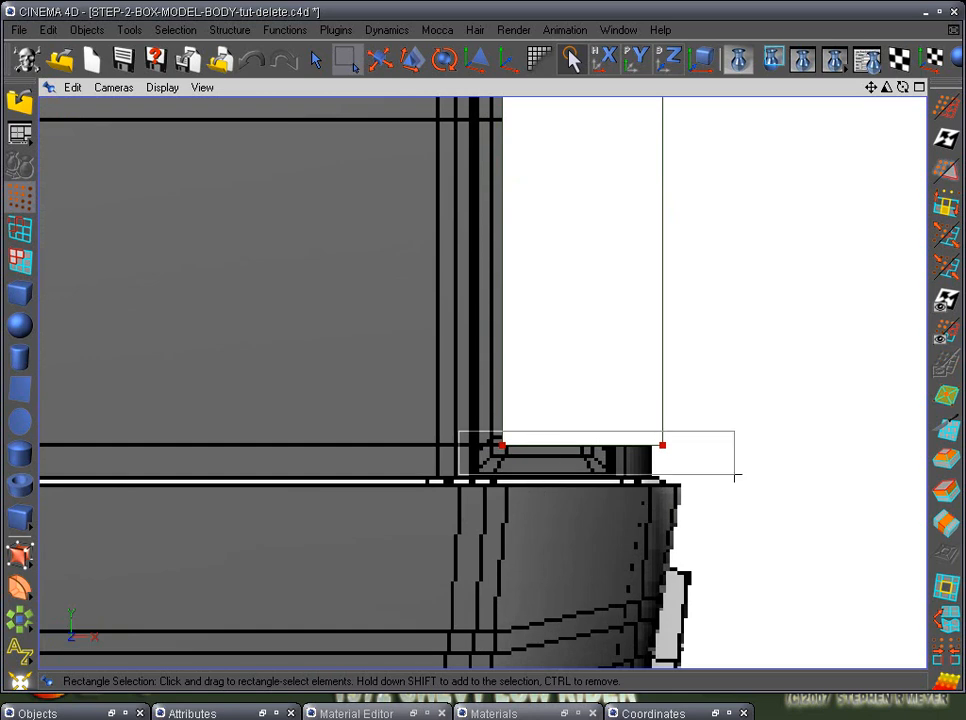
{"action": "left_click_drag", "start_coordinate": [586, 323], "coordinate": [582, 352]}
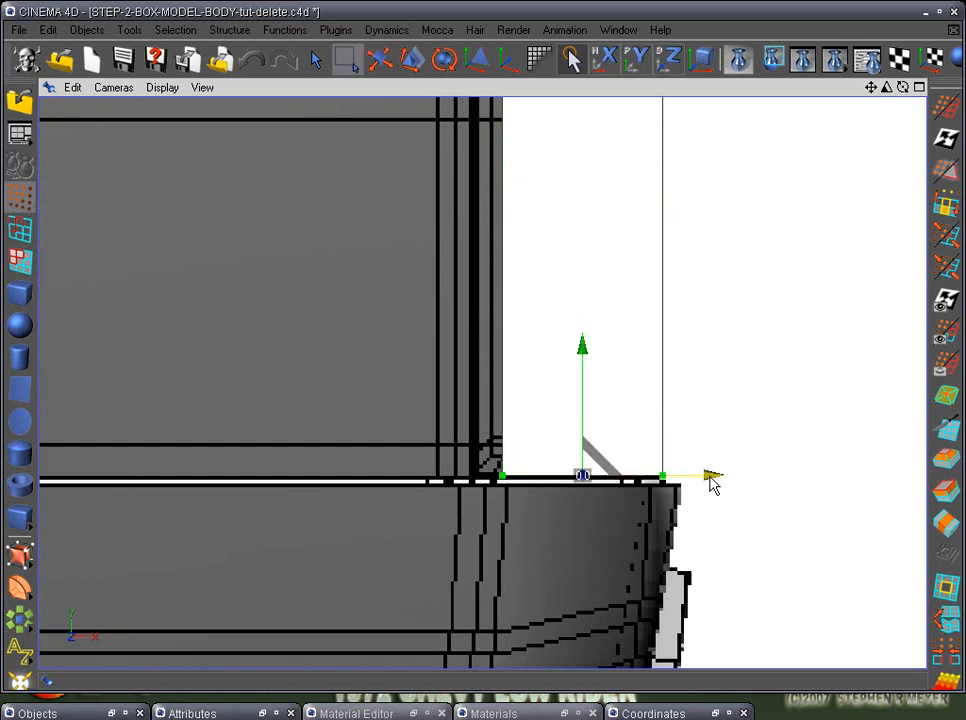
{"action": "left_click_drag", "start_coordinate": [712, 481], "coordinate": [687, 484]}
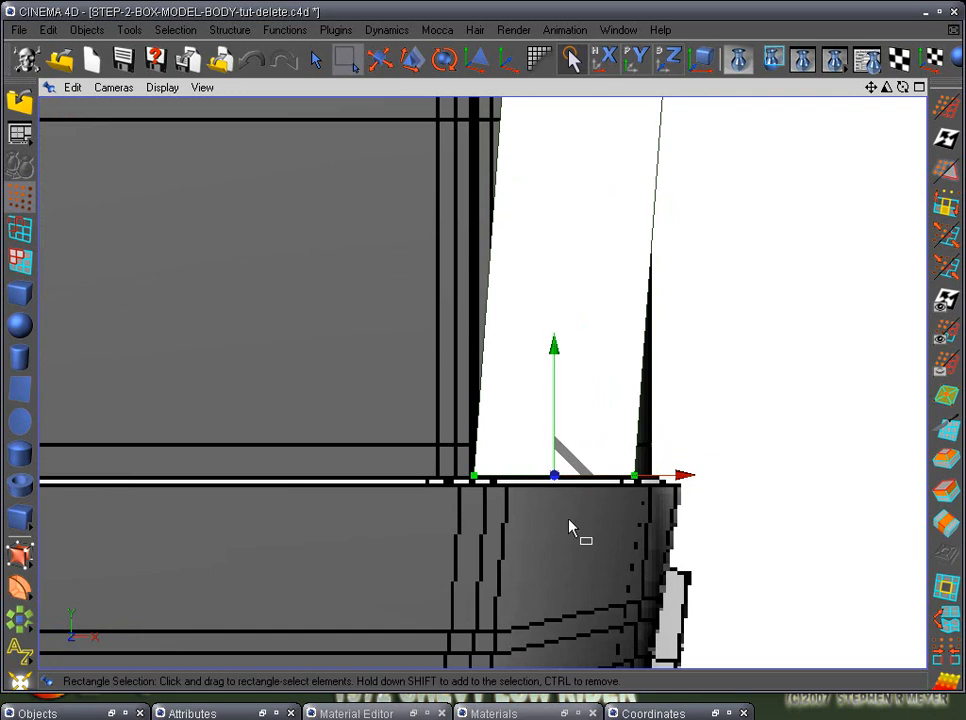
- Enable Transparency on the white Mat material so the reference model shows through the strip
{"action": "left_click", "coordinate": [562, 714]}
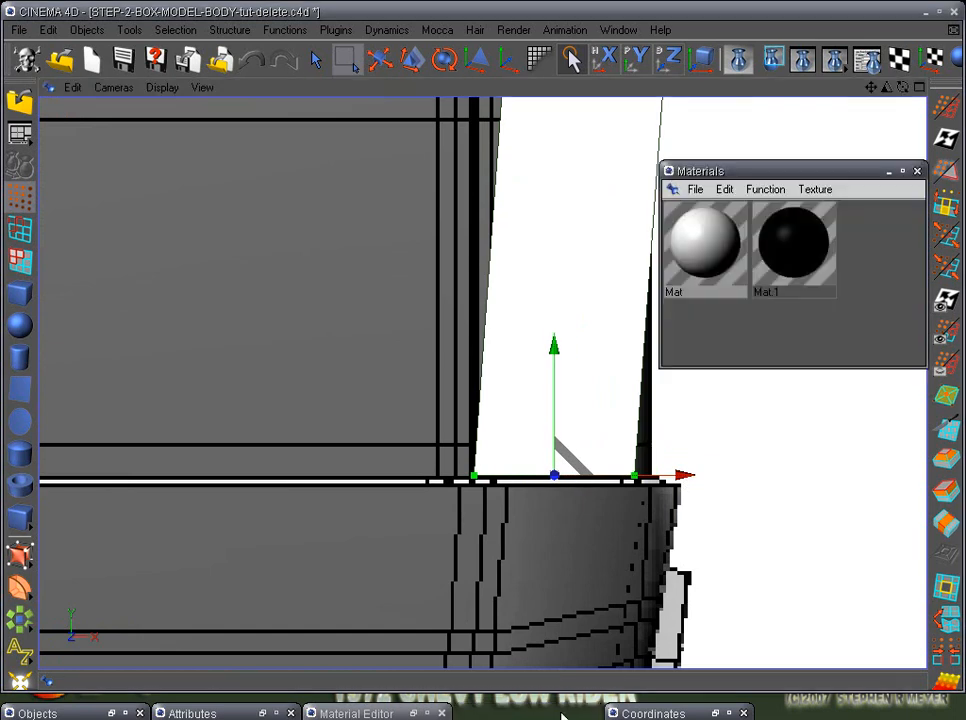
{"action": "double_click", "coordinate": [713, 258]}
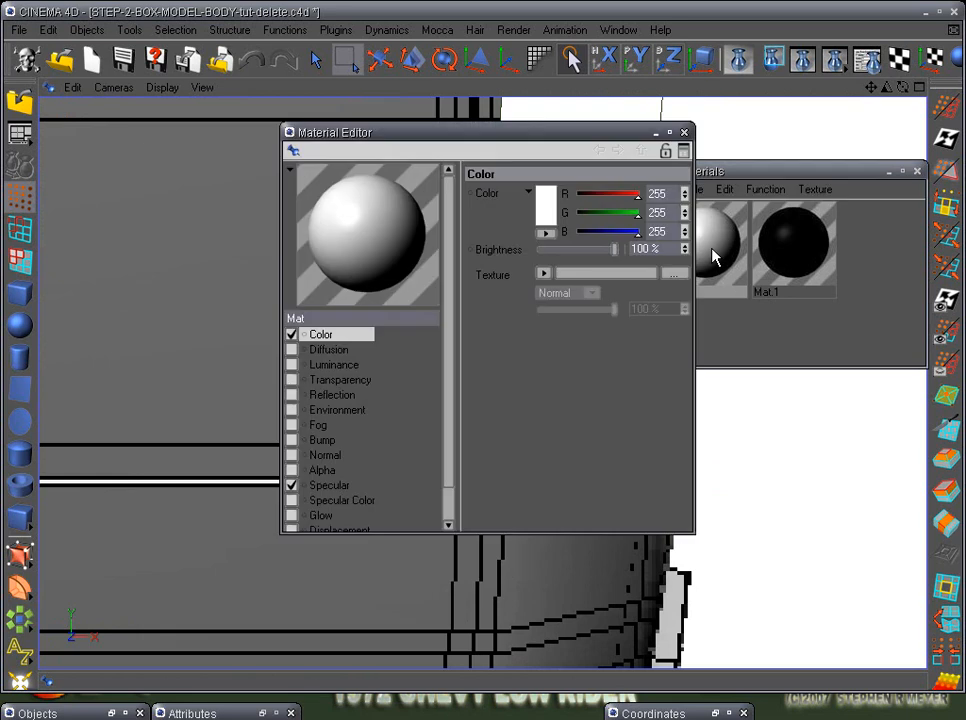
{"action": "left_click", "coordinate": [291, 381]}
{"action": "left_click", "coordinate": [655, 132]}
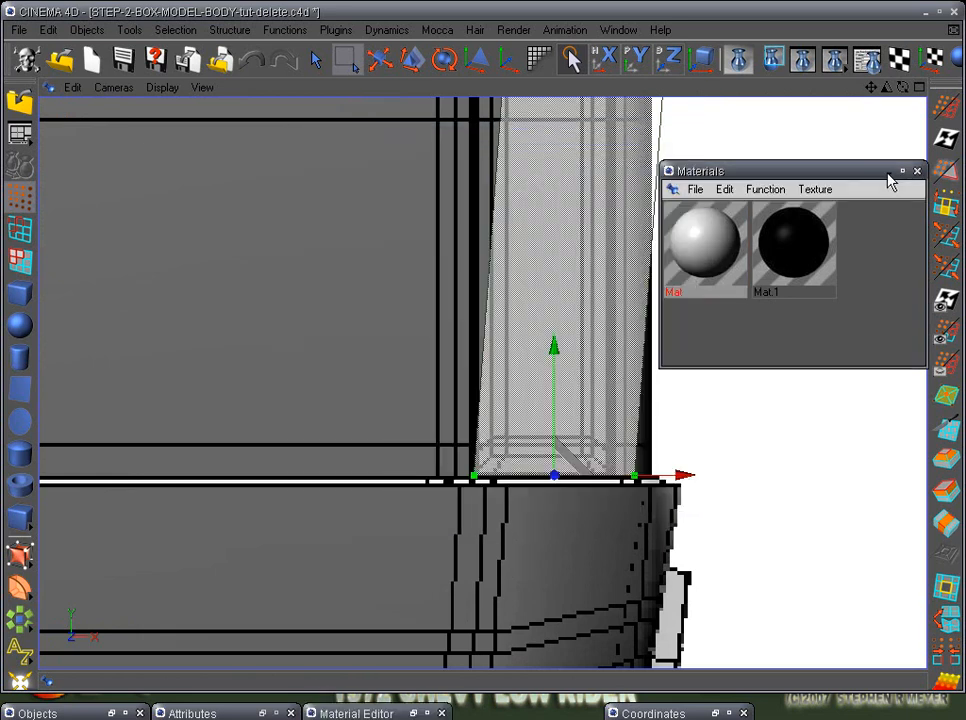
{"action": "left_click", "coordinate": [892, 173]}
- Move the strip's middle pair of points down to the horizontal body line and inward to the tail light outline
{"action": "middle_click_drag", "start_coordinate": [622, 304], "coordinate": [629, 561], "text": "alt"}
{"action": "scroll", "coordinate": [629, 561], "scroll_direction": "up", "scroll_amount": 3}
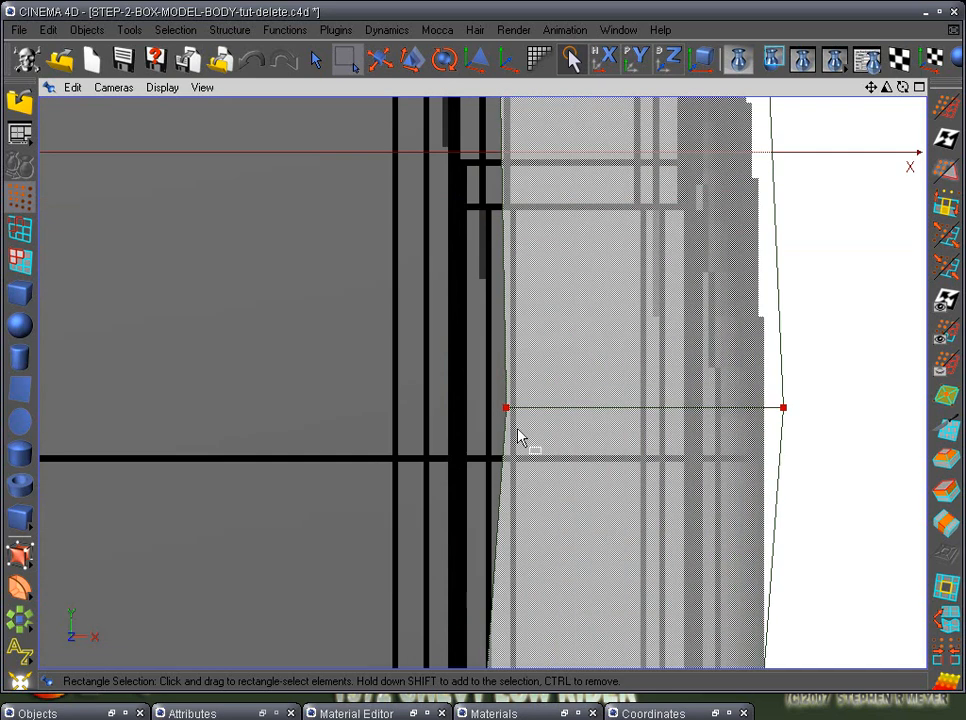
{"action": "left_click_drag", "start_coordinate": [490, 385], "coordinate": [830, 460]}
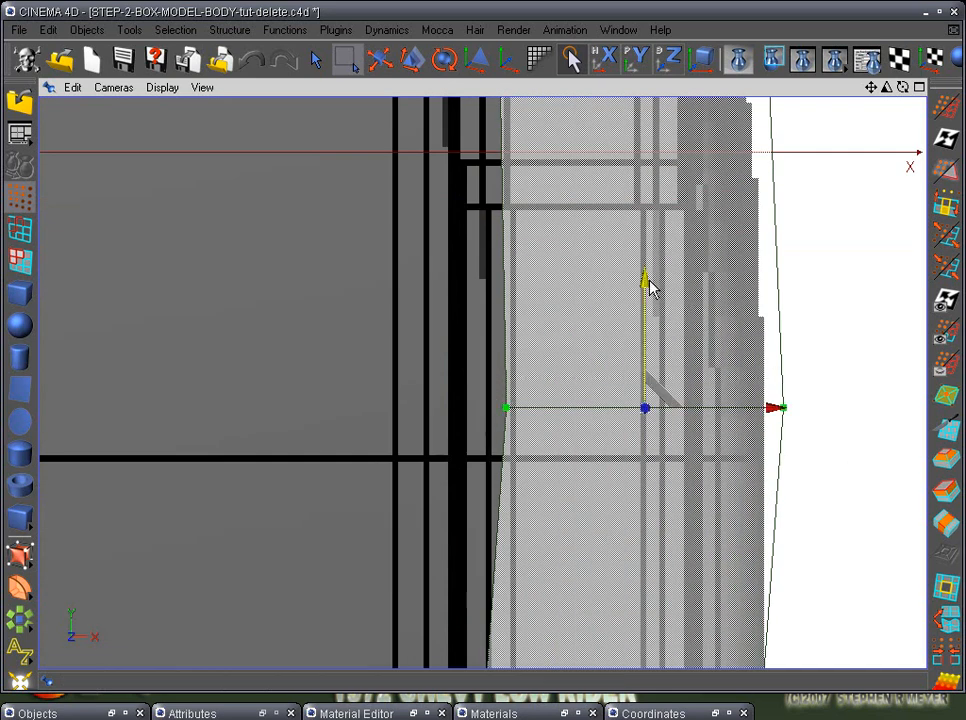
{"action": "left_click_drag", "start_coordinate": [645, 282], "coordinate": [662, 334]}
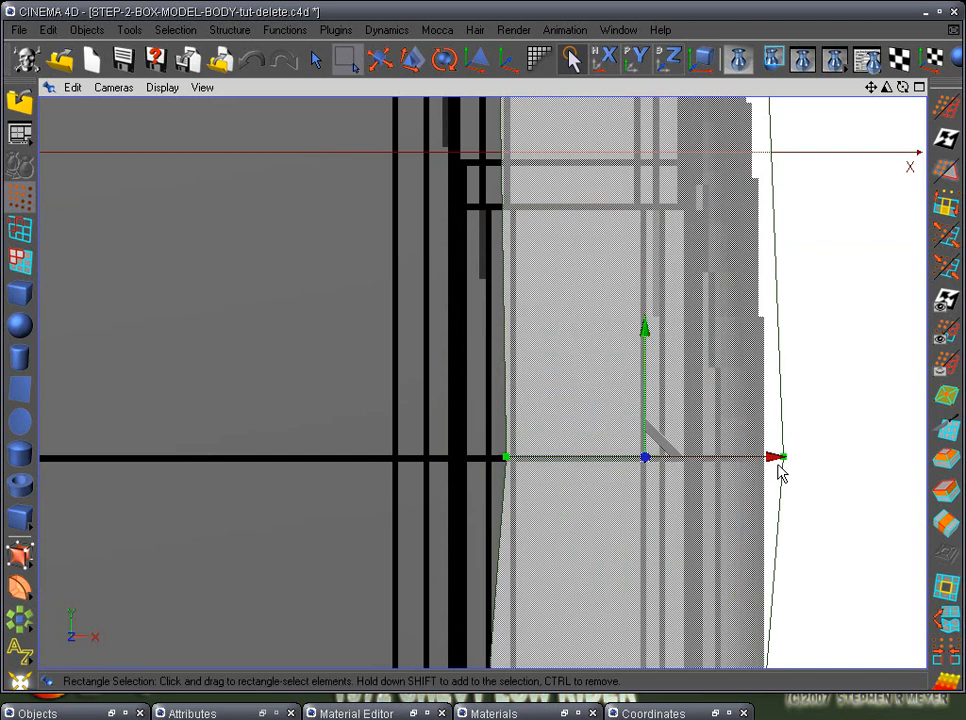
{"action": "left_click_drag", "start_coordinate": [776, 459], "coordinate": [727, 457]}
- Move the strip's second pair of points from the top down to the body line below it and about 4.4 units inward
{"action": "middle_click_drag", "start_coordinate": [756, 450], "coordinate": [738, 117], "text": "alt"}
{"action": "middle_click_drag", "start_coordinate": [727, 428], "coordinate": [712, 492], "text": "alt"}
{"action": "middle_click_drag", "start_coordinate": [716, 342], "coordinate": [662, 660], "text": "alt"}
{"action": "middle_click_drag", "start_coordinate": [640, 280], "coordinate": [660, 548], "text": "alt"}
{"action": "middle_click_drag", "start_coordinate": [611, 299], "coordinate": [648, 445], "text": "alt"}
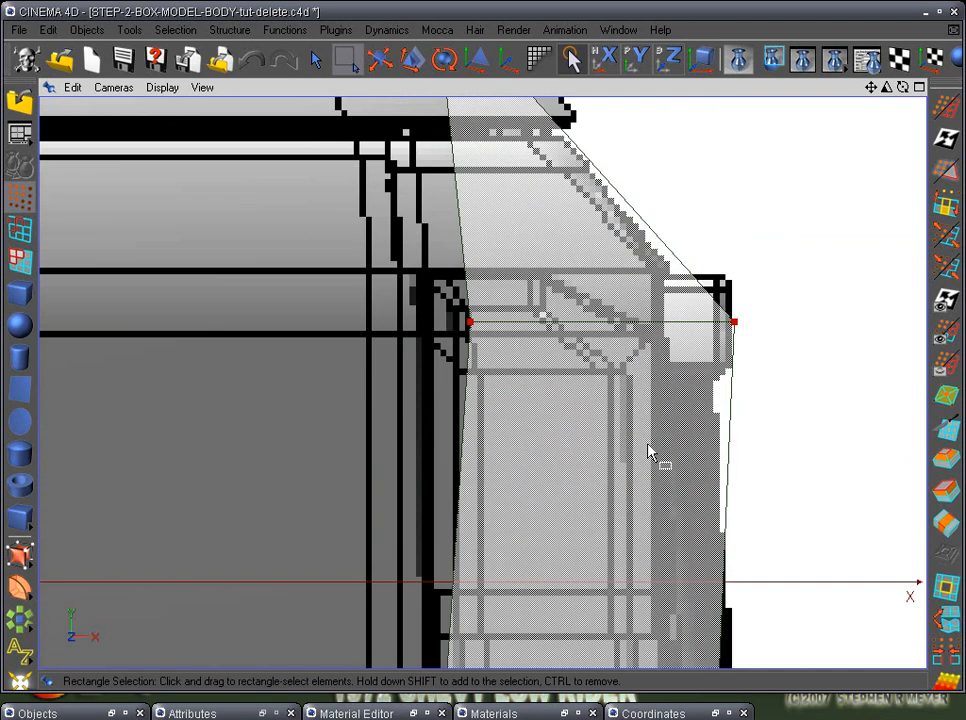
{"action": "left_click_drag", "start_coordinate": [435, 313], "coordinate": [760, 344]}
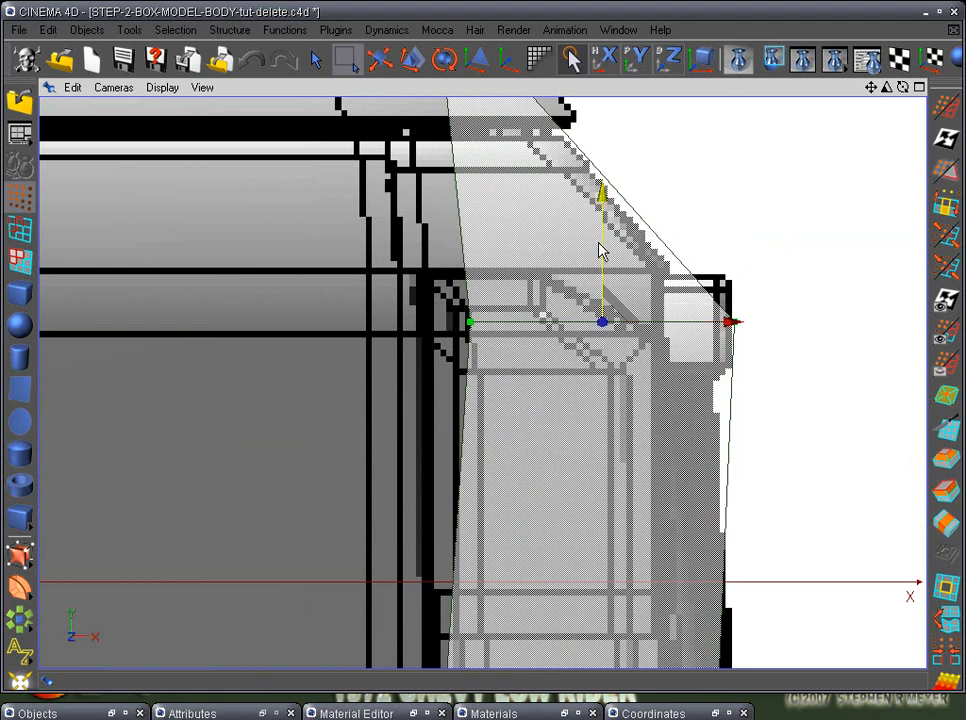
{"action": "mouse_move", "coordinate": [608, 204]}
{"action": "left_mouse_down"}
{"action": "mouse_move", "coordinate": [606, 224]}
{"action": "mouse_move", "coordinate": [613, 157]}
{"action": "mouse_move", "coordinate": [604, 157]}
{"action": "mouse_move", "coordinate": [605, 207]}
{"action": "left_mouse_up"}
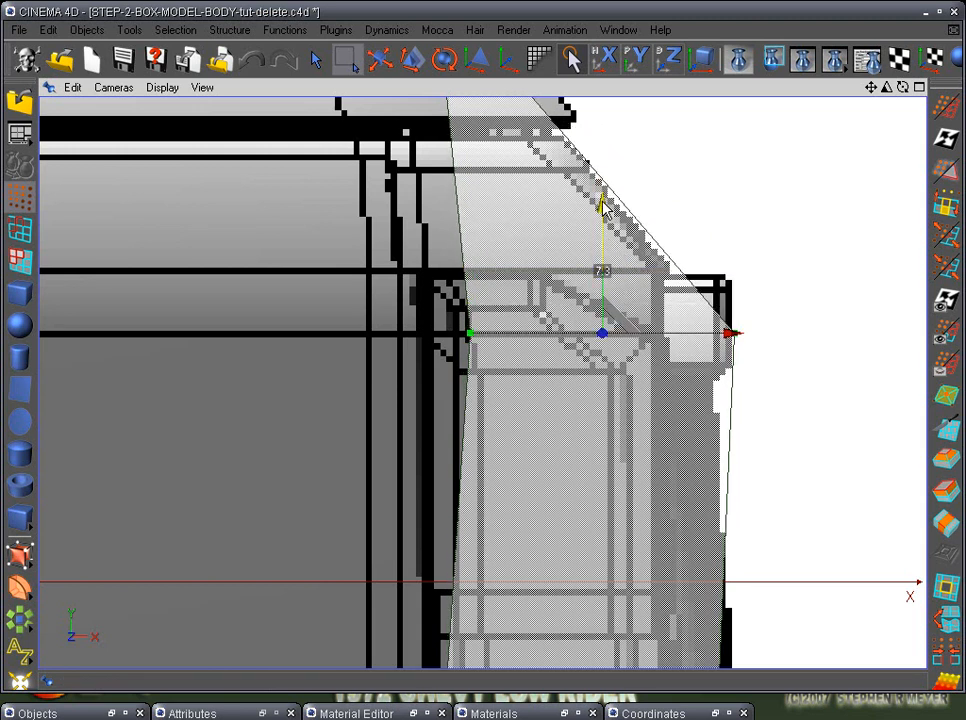
{"action": "left_click_drag", "start_coordinate": [736, 337], "coordinate": [696, 341]}
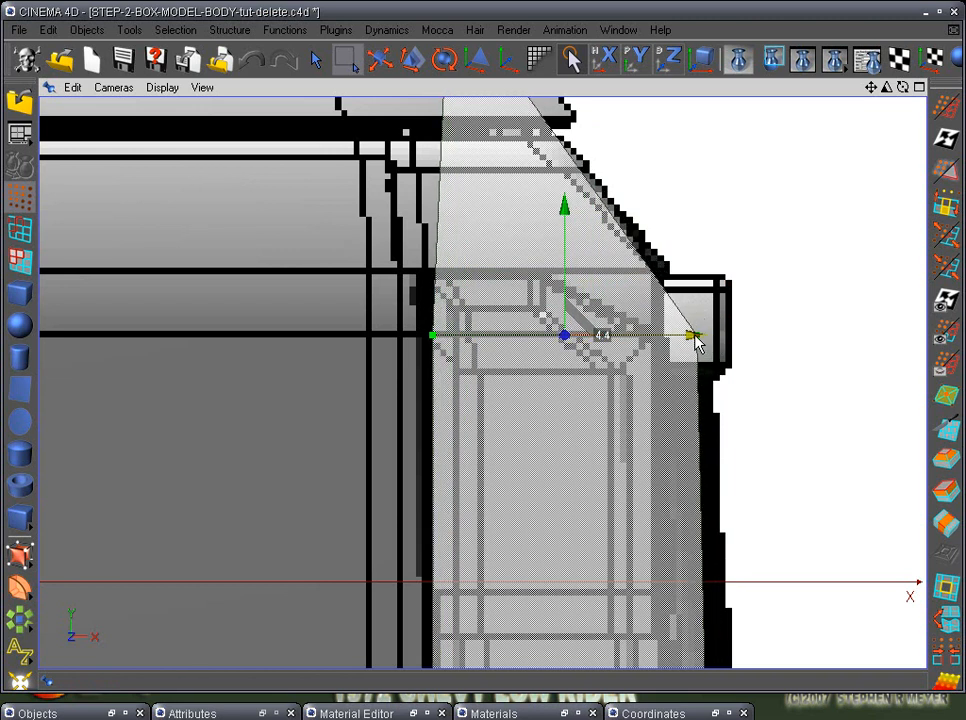
- Move the strip's top pair of points down to the upper edge of the tail light area and about 1.3 units inward
{"action": "middle_click_drag", "start_coordinate": [725, 288], "coordinate": [725, 486], "text": "alt"}
{"action": "right_click_drag", "start_coordinate": [725, 486], "coordinate": [733, 437], "text": "alt"}
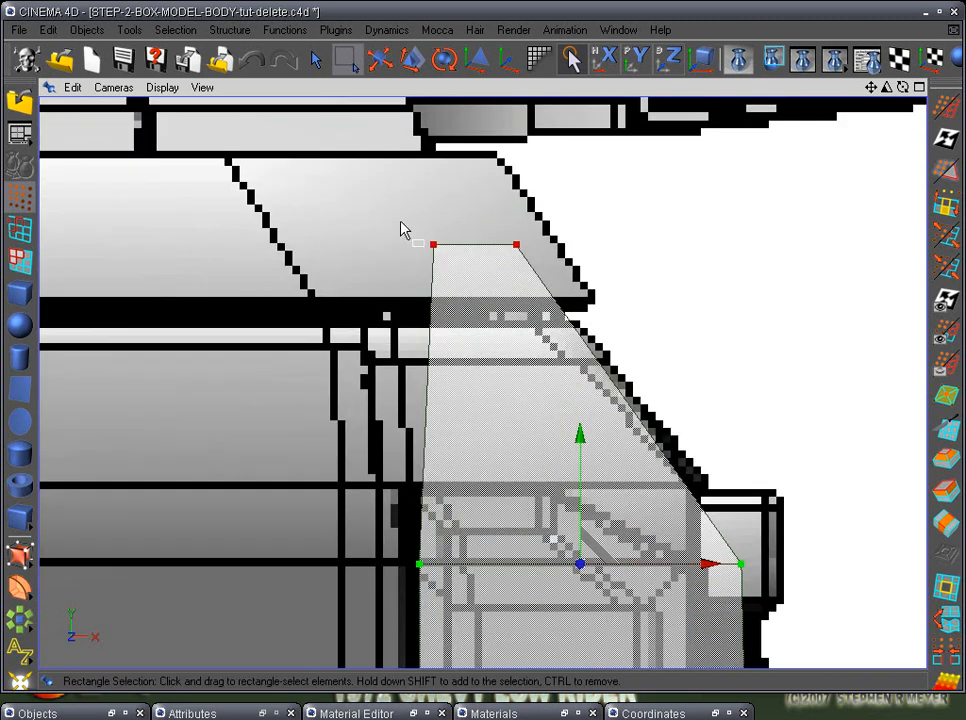
{"action": "left_click_drag", "start_coordinate": [401, 222], "coordinate": [591, 294]}
{"action": "left_click_drag", "start_coordinate": [477, 118], "coordinate": [483, 376]}
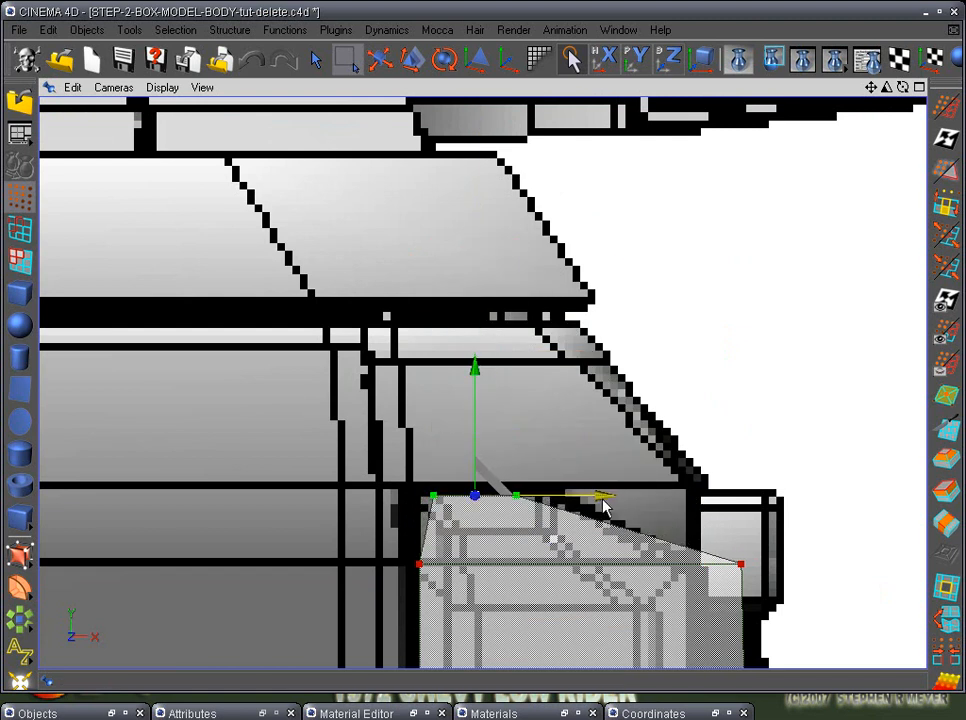
{"action": "left_click_drag", "start_coordinate": [604, 508], "coordinate": [587, 500]}
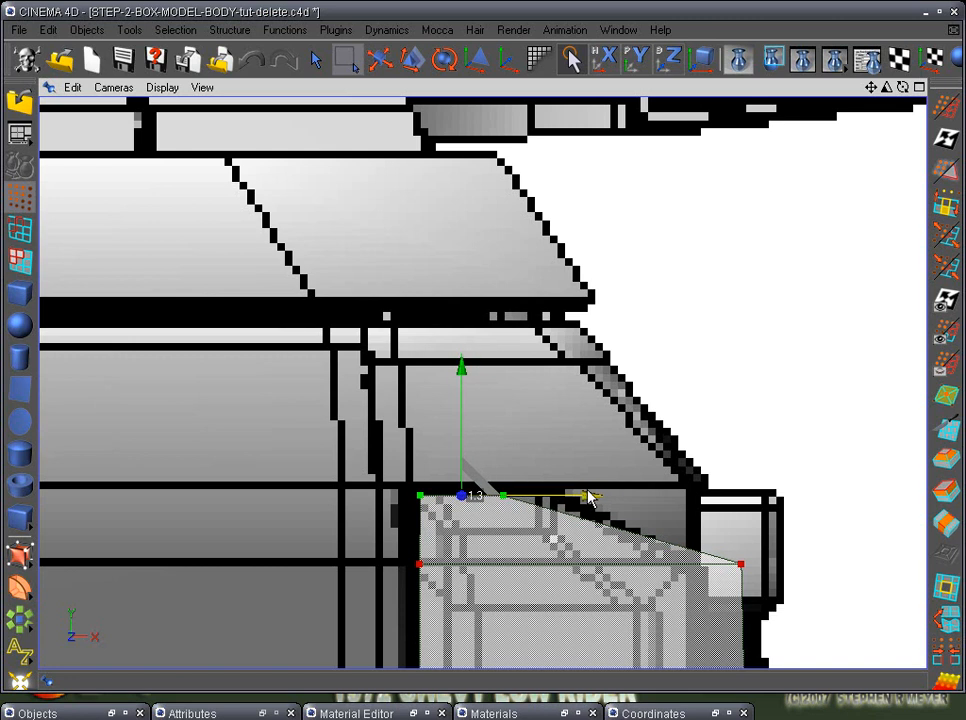
- Copy the X position, 261.635 m, of the strip's inner-side point second from the top
{"action": "left_click_drag", "start_coordinate": [587, 494], "coordinate": [590, 494]}
{"action": "middle_click_drag", "start_coordinate": [538, 576], "coordinate": [610, 443], "text": "alt"}
{"action": "scroll", "coordinate": [605, 466], "scroll_direction": "up", "scroll_amount": 4}
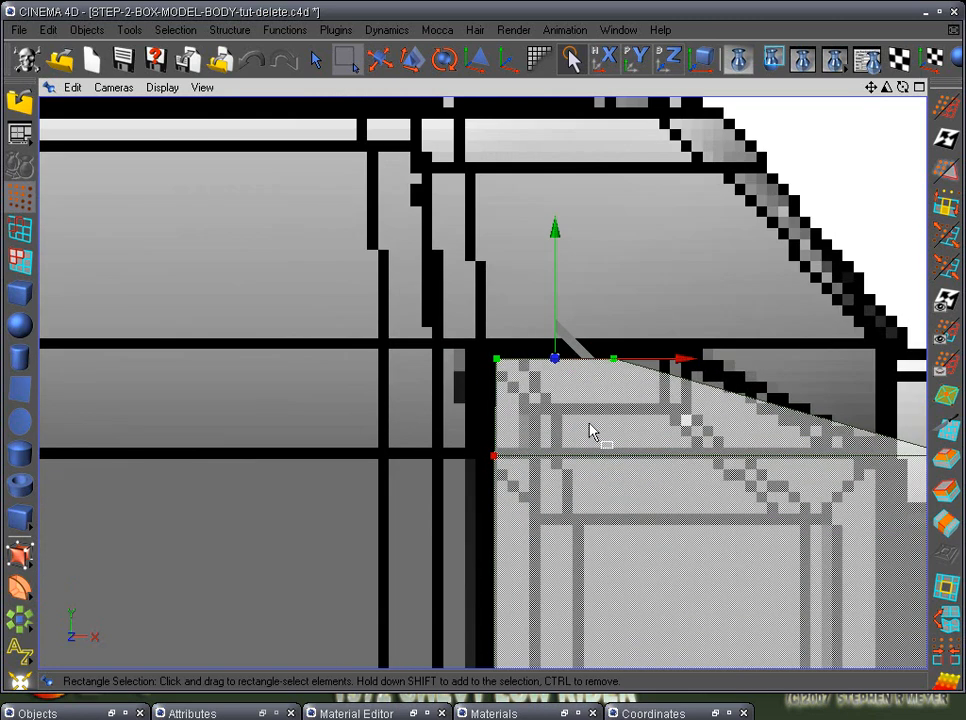
{"action": "left_click", "coordinate": [679, 551]}
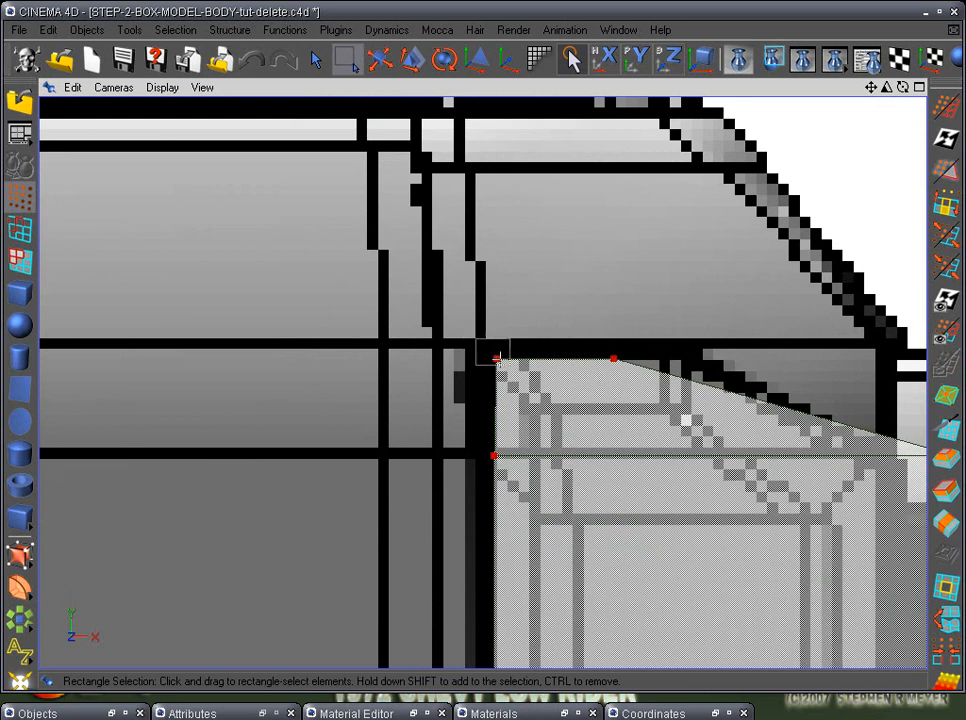
{"action": "left_click_drag", "start_coordinate": [478, 342], "coordinate": [509, 365]}
{"action": "left_click_drag", "start_coordinate": [560, 497], "coordinate": [558, 498]}
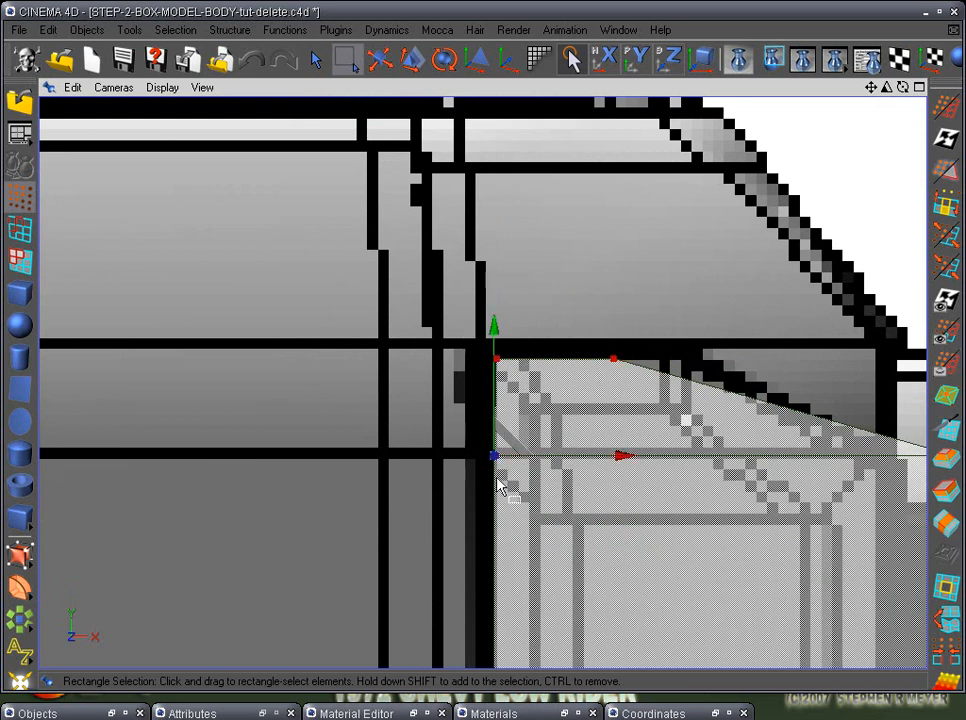
{"action": "left_click", "coordinate": [262, 713]}
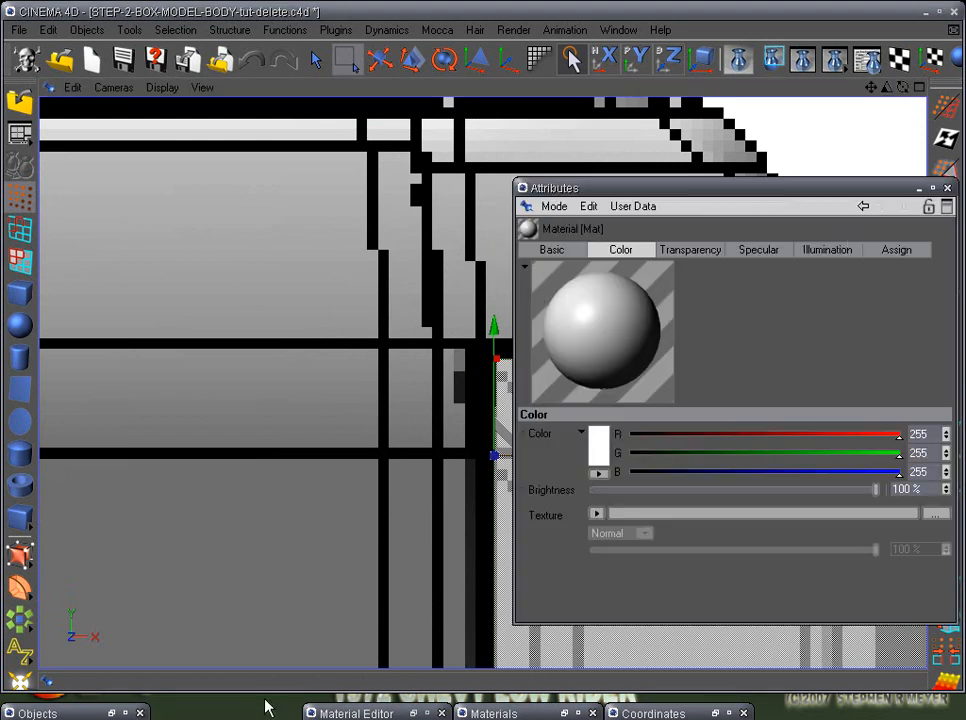
{"action": "left_click", "coordinate": [920, 189]}
{"action": "left_click", "coordinate": [700, 713]}
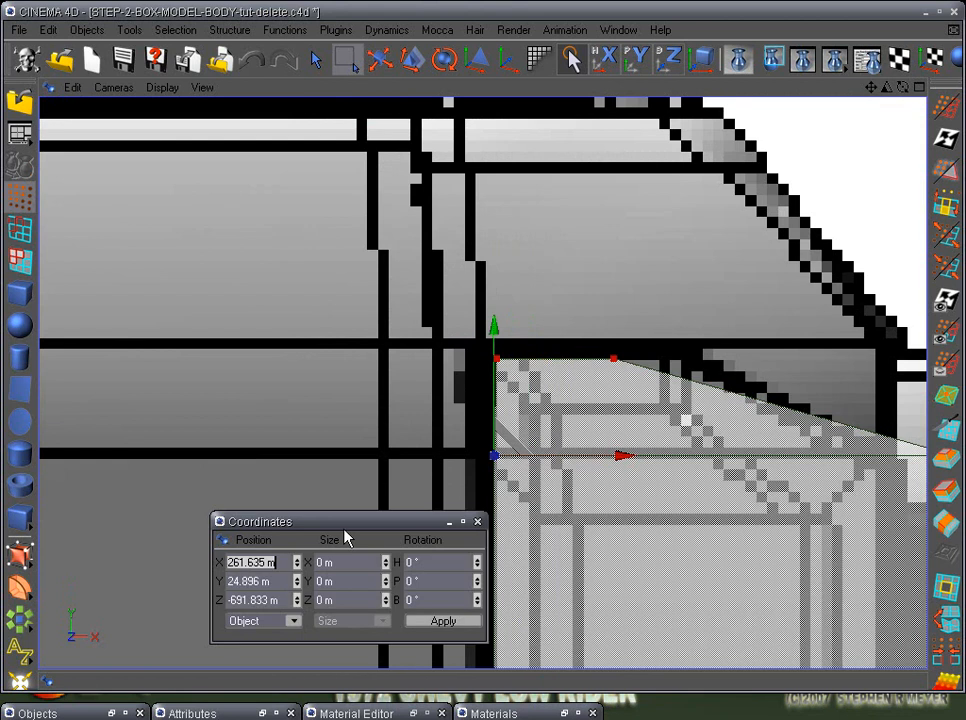
{"action": "right_click", "coordinate": [273, 562]}
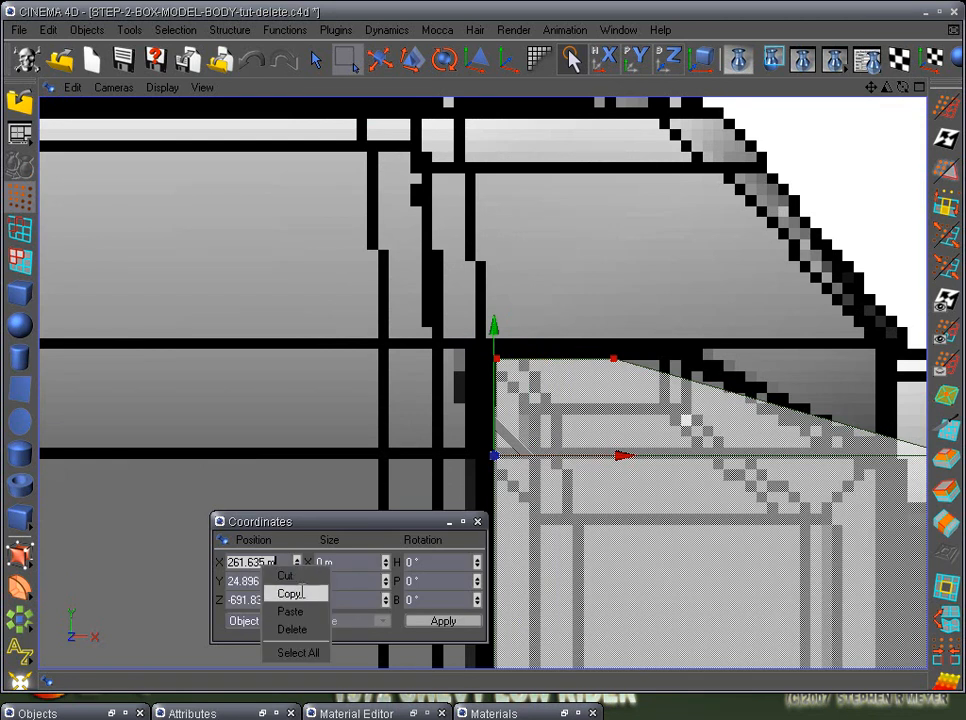
{"action": "left_click", "coordinate": [295, 593]}
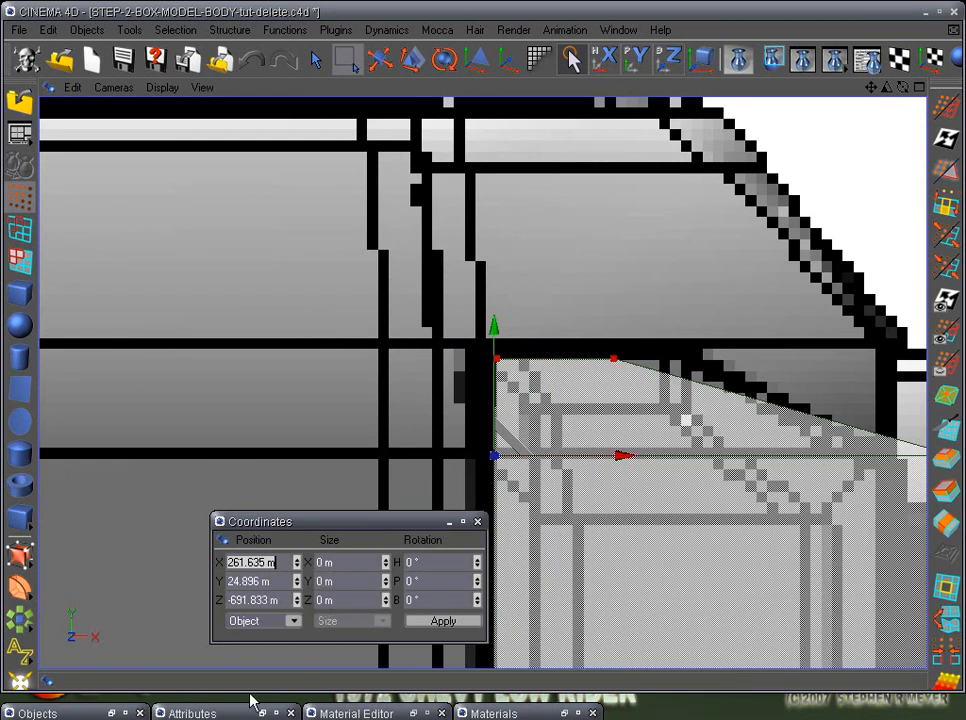
- Align the strip's top inner corner point by setting its X to 261.635 m with Set Point Value
{"action": "left_click", "coordinate": [232, 30]}
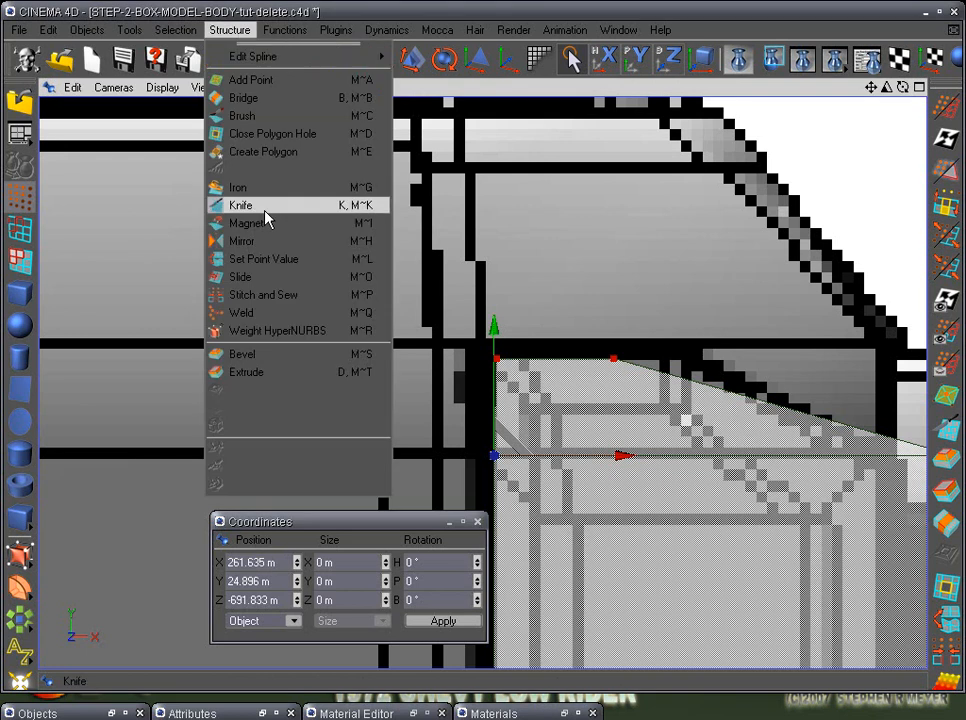
{"action": "left_click", "coordinate": [278, 261]}
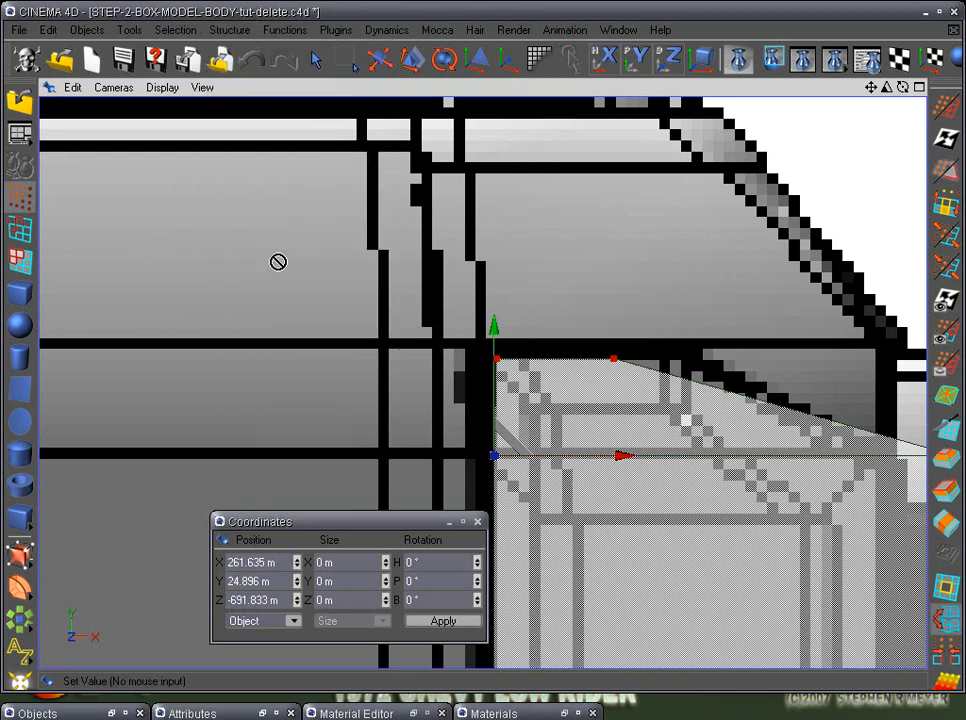
{"action": "left_click", "coordinate": [255, 712]}
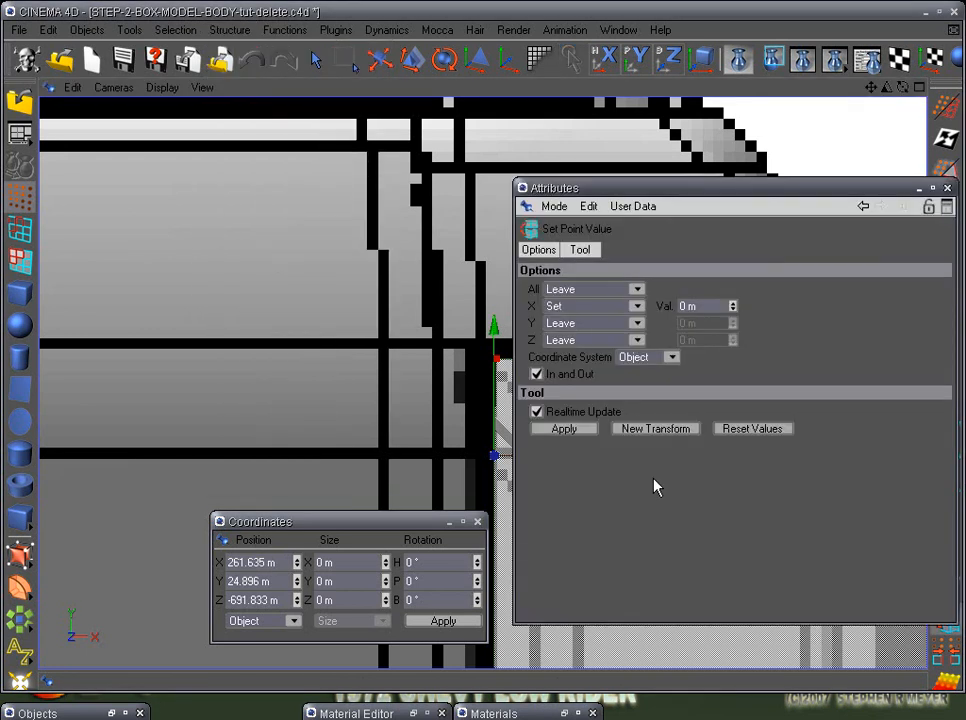
{"action": "right_click", "coordinate": [716, 305]}
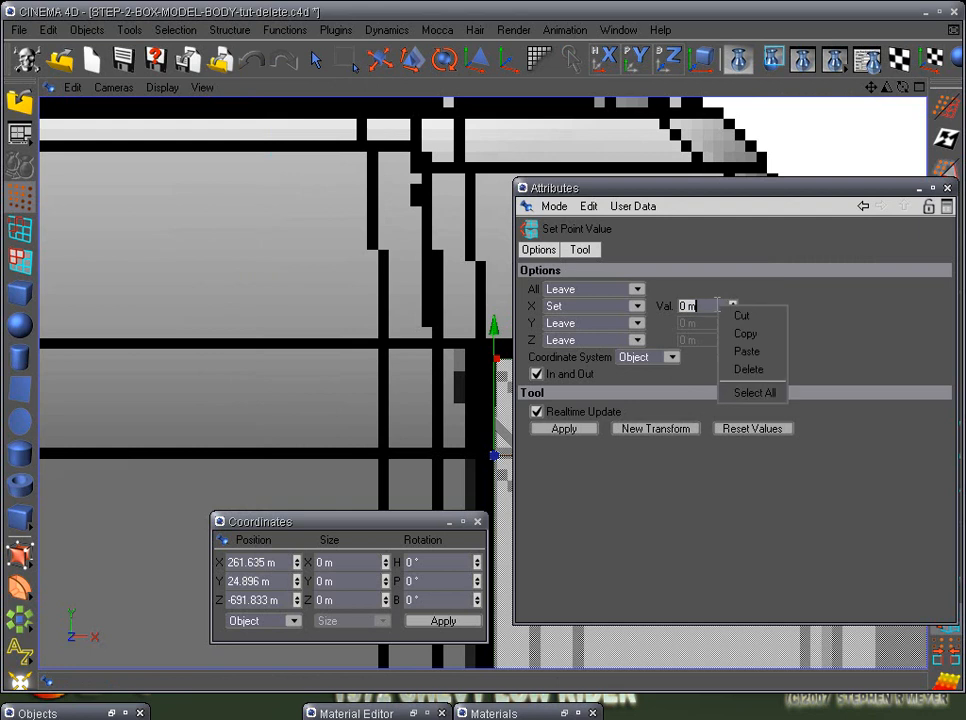
{"action": "left_click", "coordinate": [742, 350]}
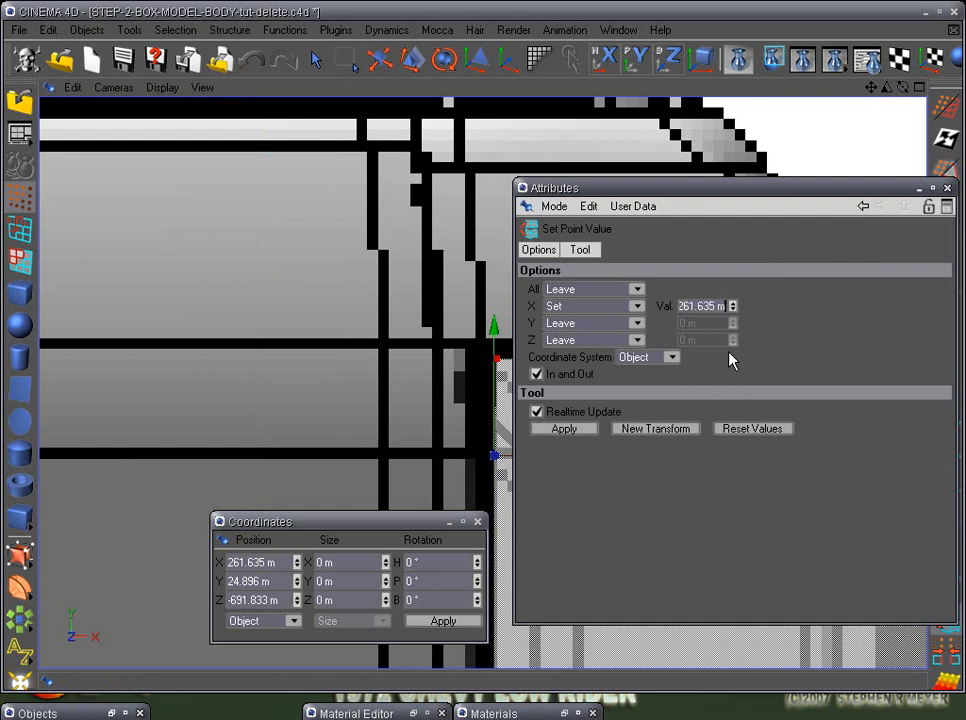
{"action": "left_click", "coordinate": [564, 431]}
{"action": "key", "text": "0"}
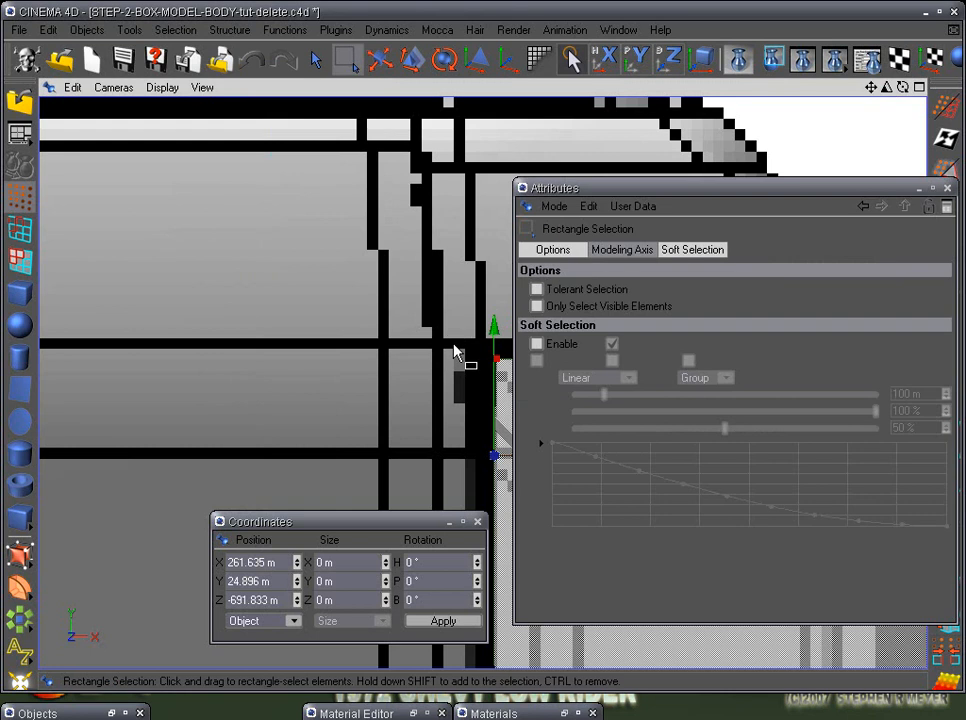
{"action": "left_click_drag", "start_coordinate": [506, 368], "coordinate": [507, 369]}
{"action": "key", "text": "space"}
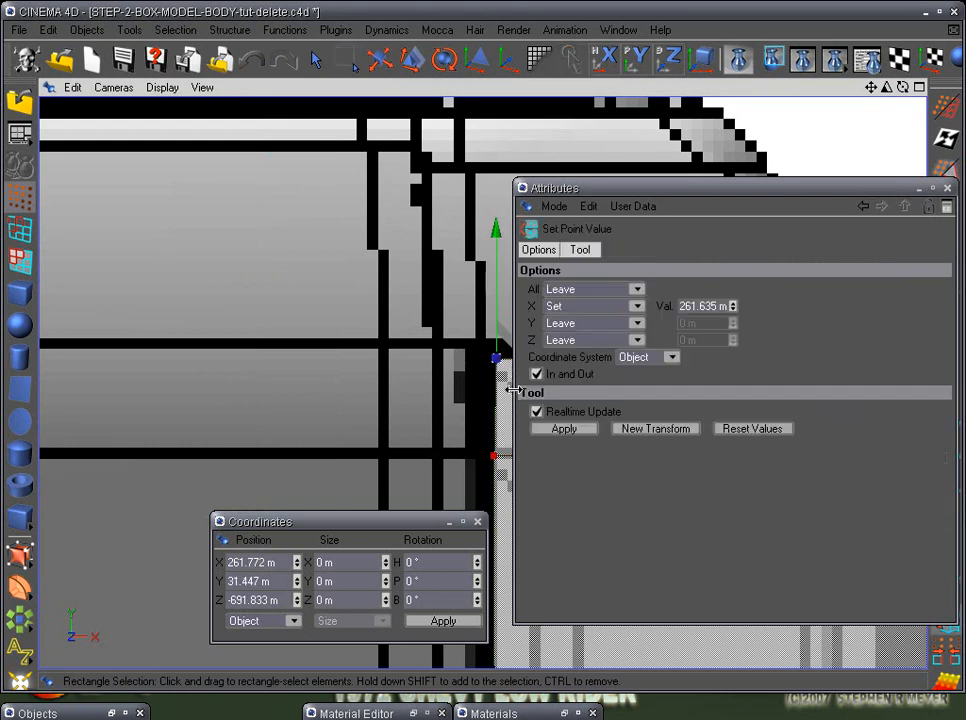
{"action": "left_click", "coordinate": [566, 429]}
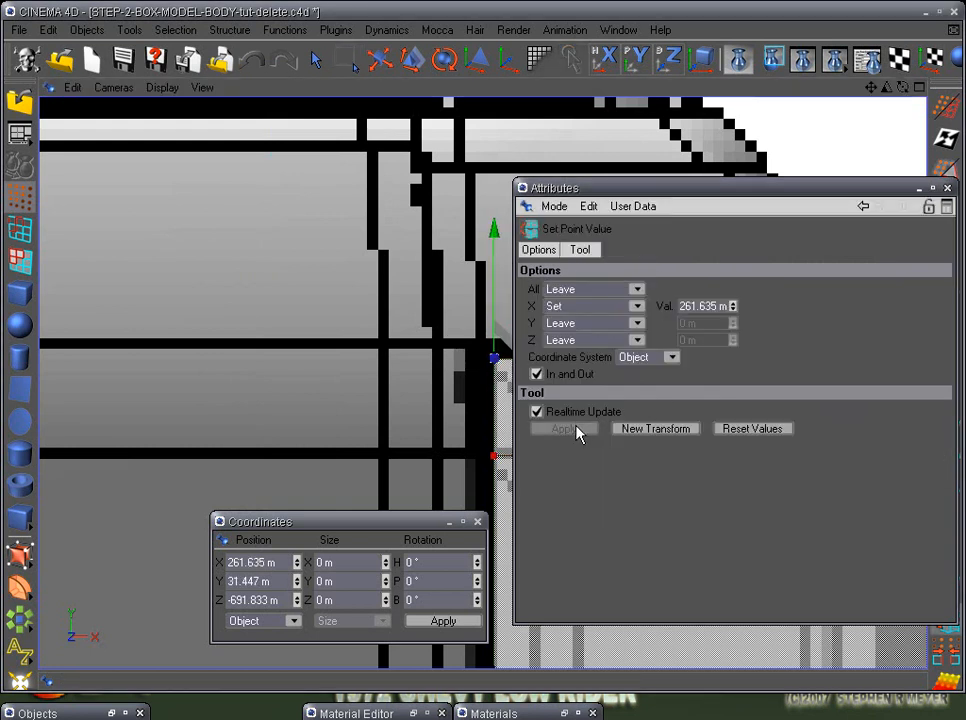
{"action": "left_click", "coordinate": [932, 188]}
- Move the strip's top outer point horizontally outward to about X 274.6 m, where the tail light outline starts sloping
{"action": "middle_click_drag", "start_coordinate": [713, 560], "coordinate": [608, 558], "text": "alt"}
{"action": "scroll", "coordinate": [611, 556], "scroll_direction": "up", "scroll_amount": 3}
{"action": "key", "text": "space"}
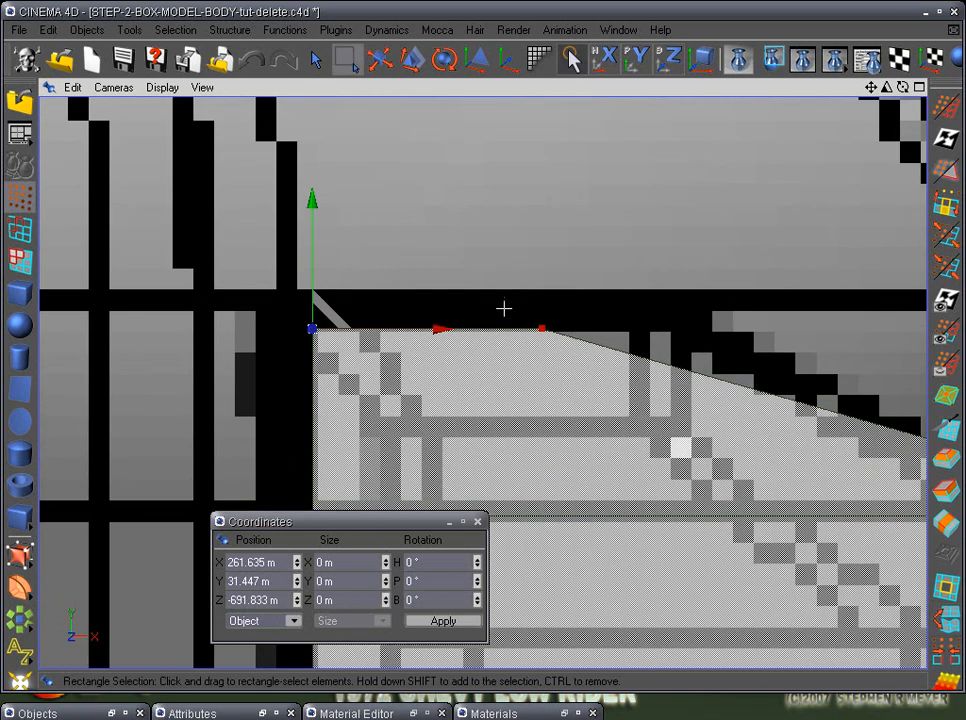
{"action": "left_click_drag", "start_coordinate": [609, 370], "coordinate": [609, 370]}
{"action": "left_click_drag", "start_coordinate": [662, 338], "coordinate": [813, 330]}
- Select the strip's outer-edge points below the top corner and move them together inward to a centre of about X 288.3 m
{"action": "middle_click_drag", "start_coordinate": [773, 404], "coordinate": [449, 319], "text": "alt"}
{"action": "scroll", "coordinate": [450, 319], "scroll_direction": "down", "scroll_amount": 2}
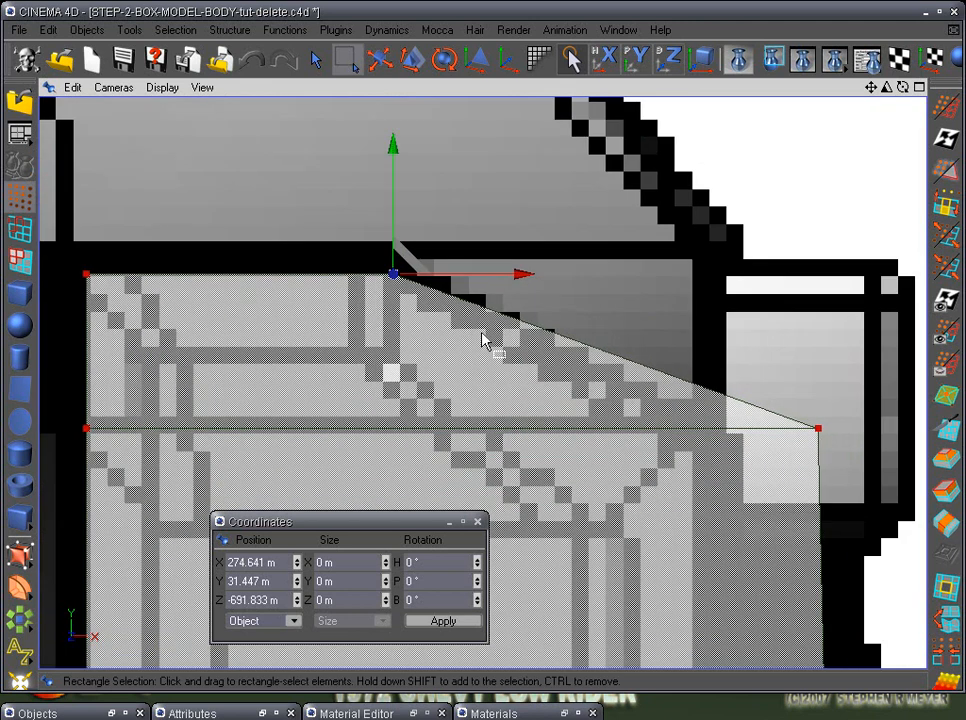
{"action": "middle_click_drag", "start_coordinate": [558, 367], "coordinate": [542, 271], "text": "alt"}
{"action": "scroll", "coordinate": [545, 275], "scroll_direction": "down", "scroll_amount": 4}
{"action": "middle_click_drag", "start_coordinate": [701, 405], "coordinate": [705, 200], "text": "alt"}
{"action": "scroll", "coordinate": [712, 300], "scroll_direction": "down", "scroll_amount": 4}
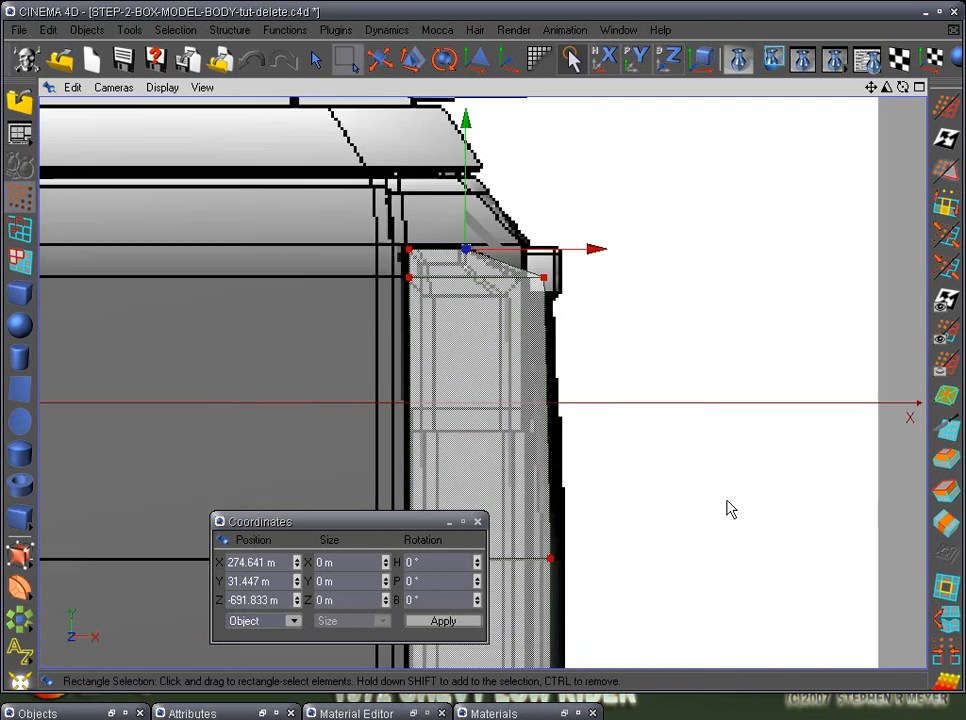
{"action": "middle_click_drag", "start_coordinate": [726, 475], "coordinate": [750, 330], "text": "alt"}
{"action": "scroll", "coordinate": [752, 327], "scroll_direction": "down", "scroll_amount": 2}
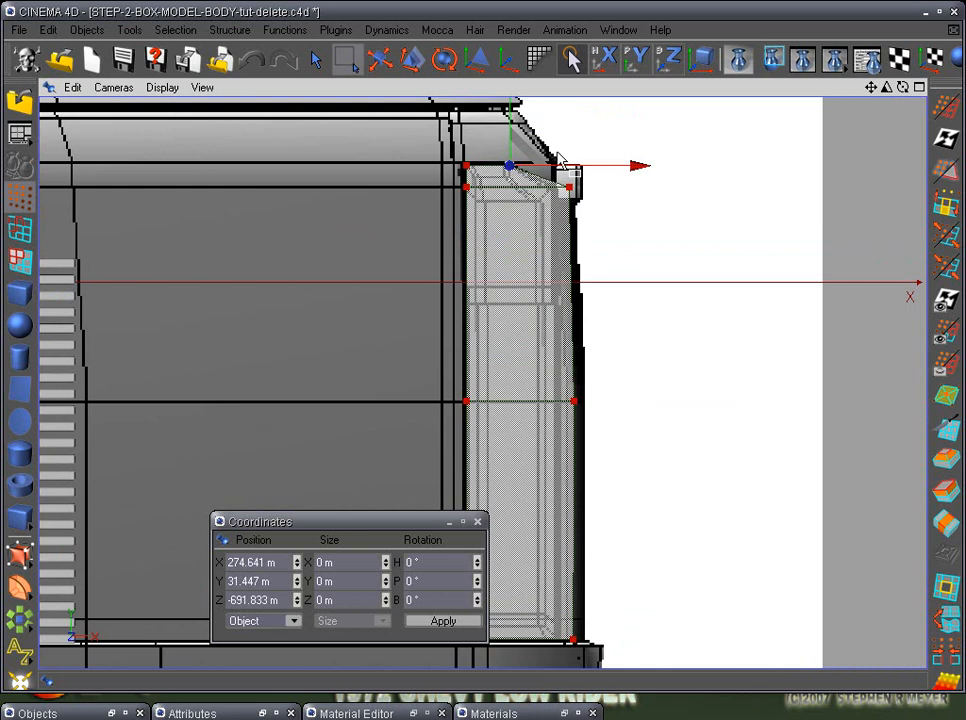
{"action": "left_click_drag", "start_coordinate": [568, 203], "coordinate": [604, 691]}
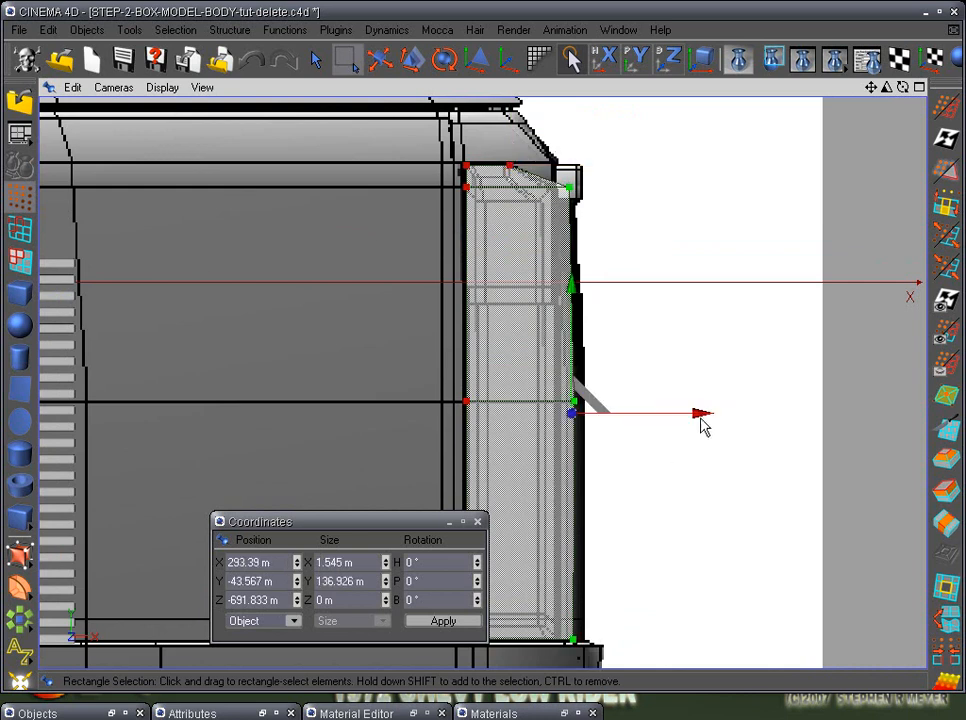
{"action": "left_click_drag", "start_coordinate": [701, 419], "coordinate": [686, 416]}
- Examine how the strip's outer edge follows the tail light outline, and inspect the strip's shape in the perspective view
{"action": "scroll", "coordinate": [720, 390], "scroll_direction": "up", "scroll_amount": 4}
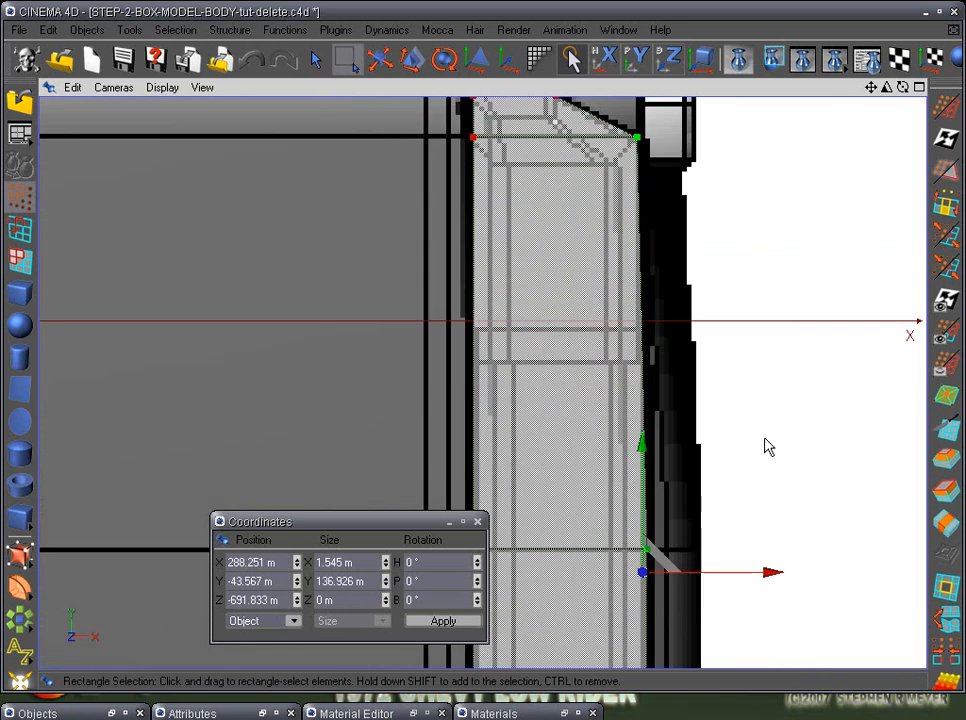
{"action": "scroll", "coordinate": [746, 567], "scroll_direction": "up", "scroll_amount": 2}
{"action": "middle_click_drag", "start_coordinate": [752, 496], "coordinate": [742, 545], "text": "alt"}
{"action": "middle_click_drag", "start_coordinate": [776, 300], "coordinate": [812, 348], "text": "alt"}
{"action": "scroll", "coordinate": [786, 470], "scroll_direction": "up", "scroll_amount": 1}
{"action": "scroll", "coordinate": [812, 349], "scroll_direction": "up", "scroll_amount": 5}
{"action": "middle_click_drag", "start_coordinate": [576, 424], "coordinate": [569, 412], "text": "alt"}
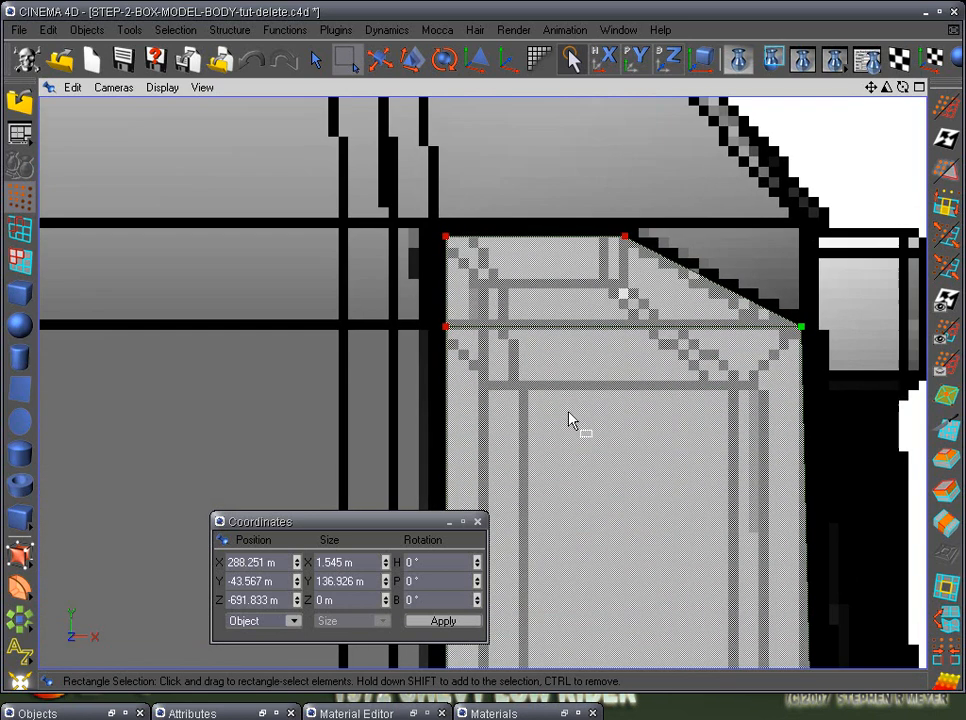
{"action": "scroll", "coordinate": [591, 530], "scroll_direction": "down", "scroll_amount": 1}
{"action": "key", "text": "F1"}
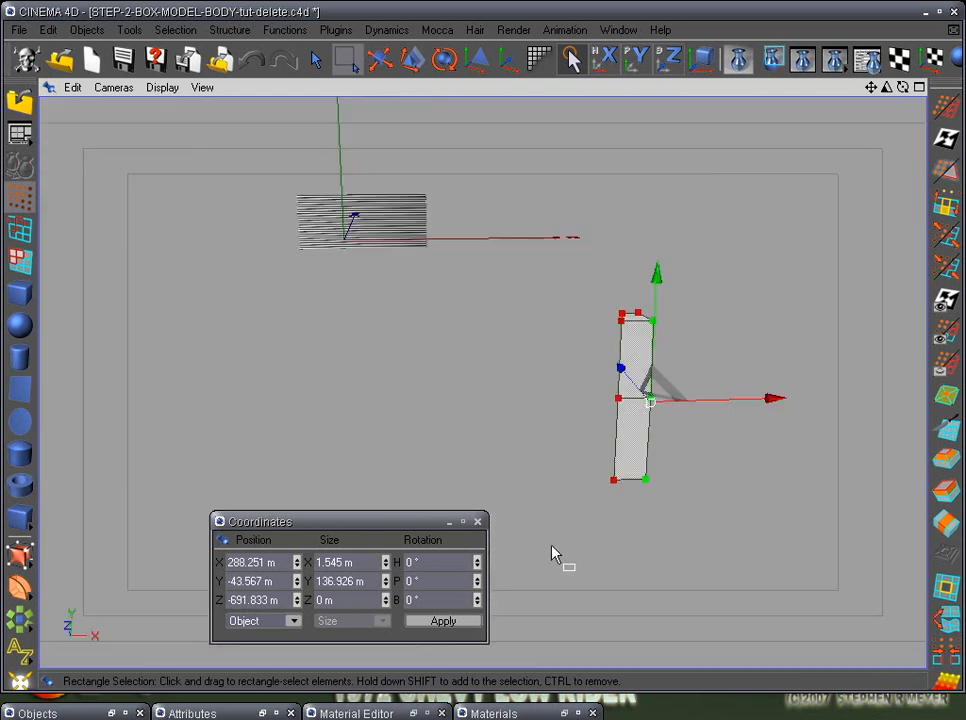
{"action": "left_click_drag", "start_coordinate": [550, 545], "coordinate": [795, 548], "text": "alt"}
{"action": "middle_click_drag", "start_coordinate": [708, 532], "coordinate": [659, 540], "text": "alt"}
{"action": "left_click_drag", "start_coordinate": [660, 546], "coordinate": [401, 552], "text": "alt"}
{"action": "scroll", "coordinate": [400, 547], "scroll_direction": "up", "scroll_amount": 5}
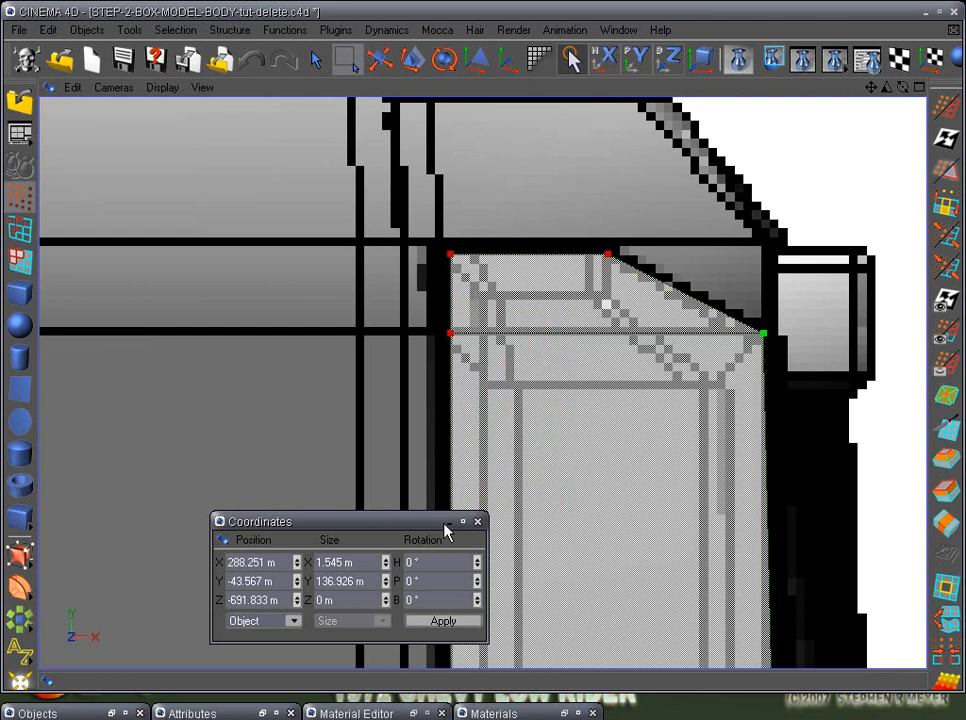
- Cut the strip crosswise with the Knife along both horizontal divider lines of the tail light, just below the X axis
{"action": "left_click", "coordinate": [462, 522]}
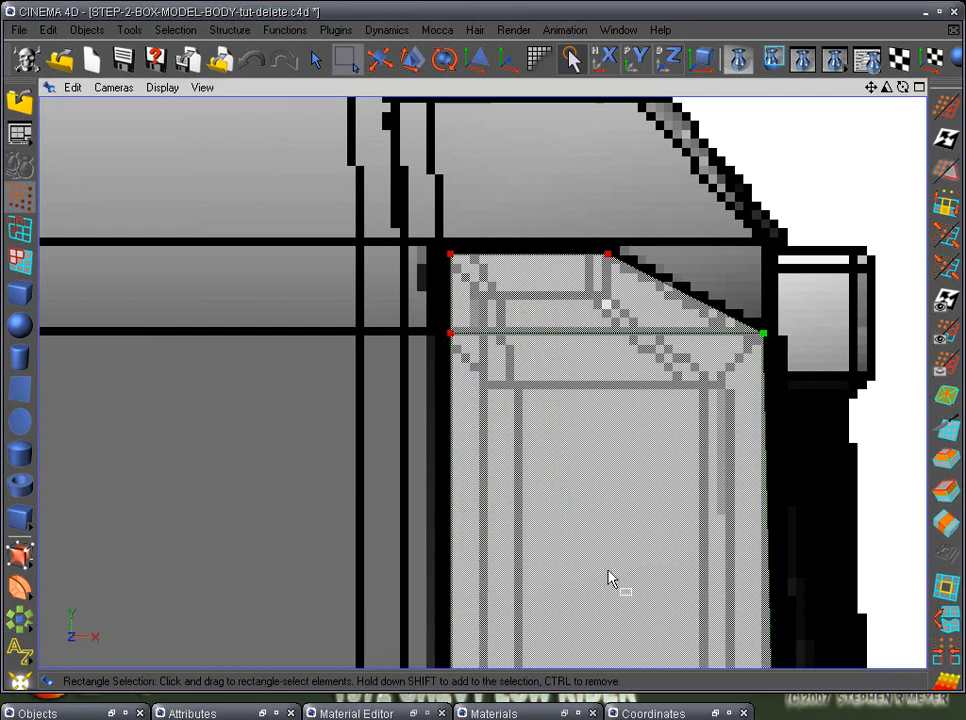
{"action": "left_click", "coordinate": [950, 438]}
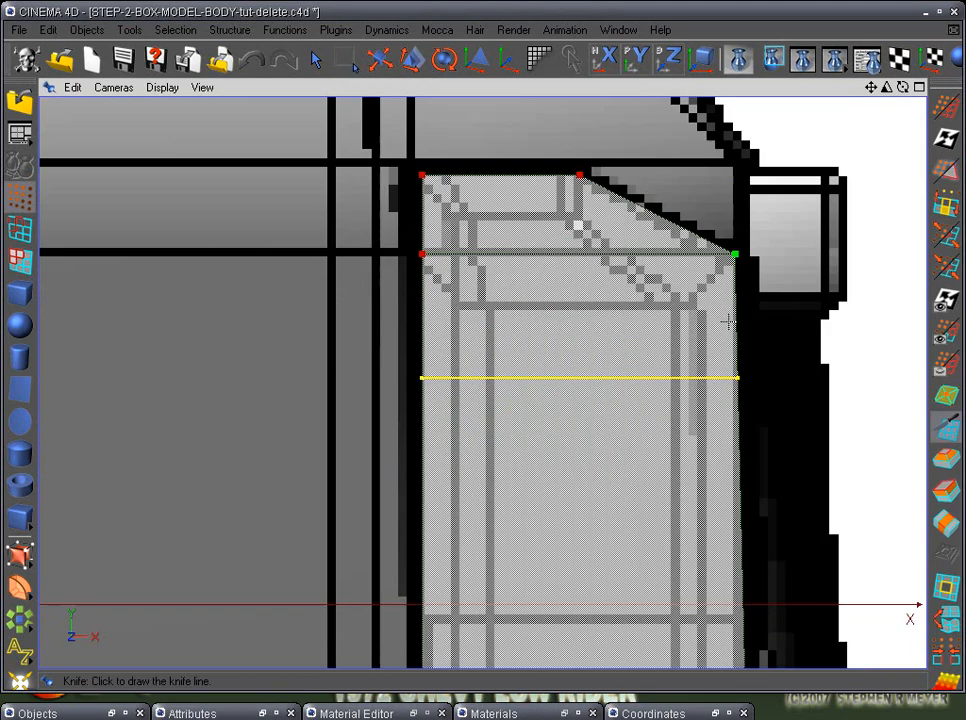
{"action": "scroll", "coordinate": [724, 321], "scroll_direction": "up", "scroll_amount": 5}
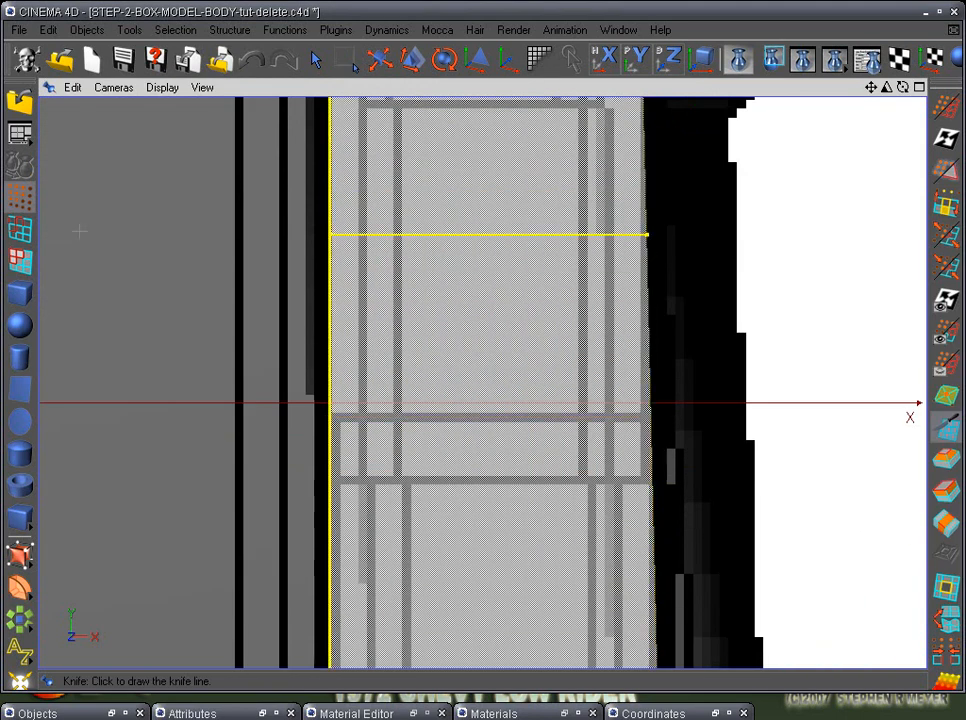
{"action": "left_click", "coordinate": [665, 417]}
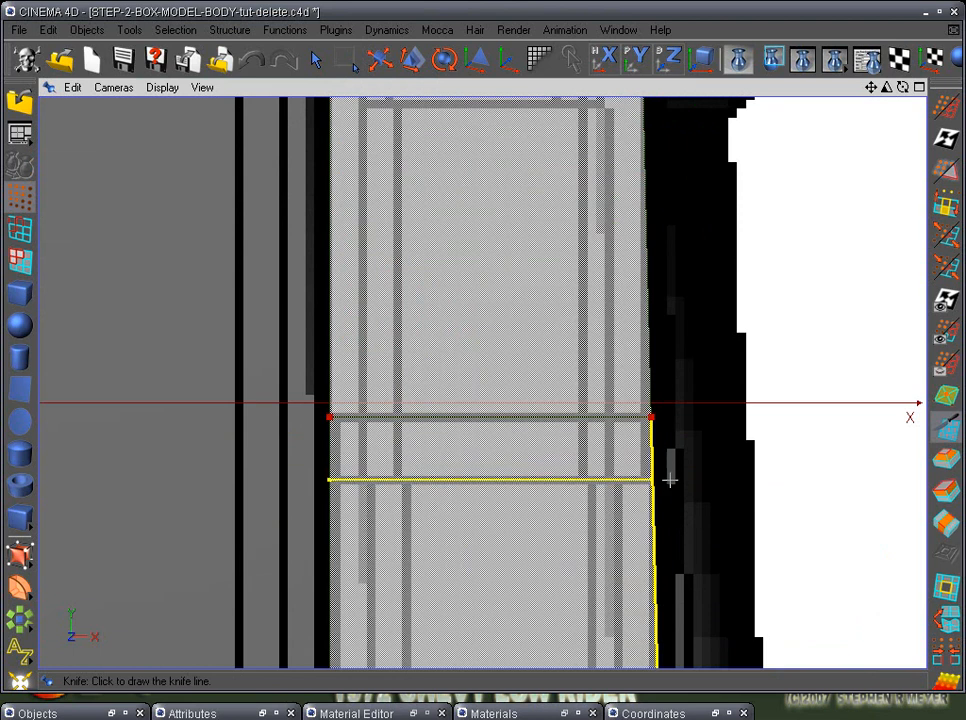
{"action": "scroll", "coordinate": [672, 483], "scroll_direction": "down", "scroll_amount": 5}
{"action": "scroll", "coordinate": [585, 519], "scroll_direction": "up", "scroll_amount": 5}
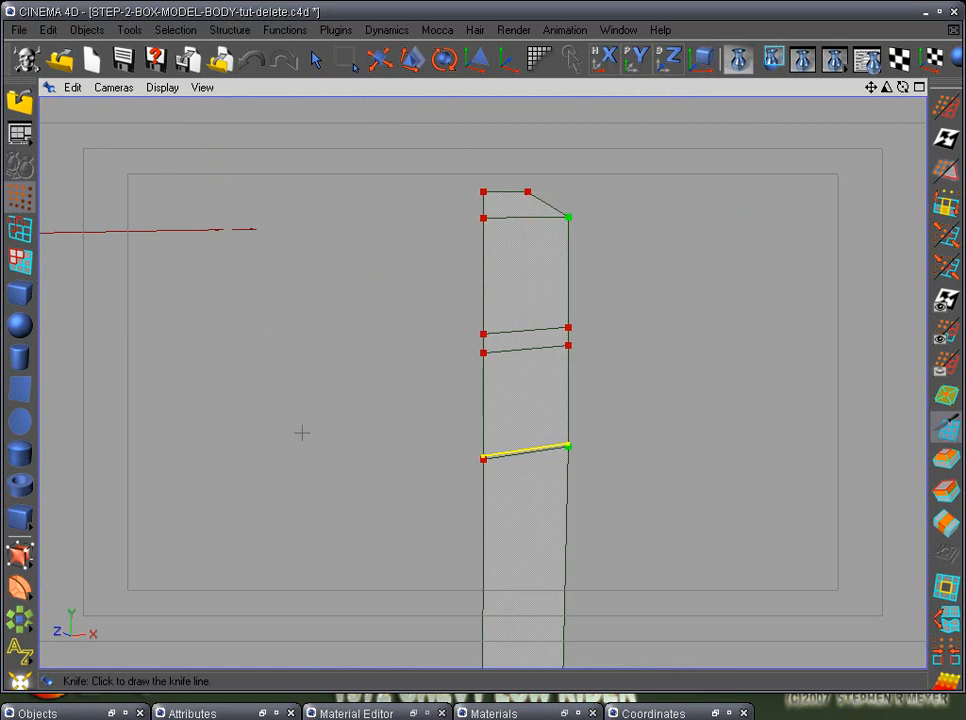
- Switch to polygon editing and select all of the strip's polygons
{"action": "scroll", "coordinate": [302, 431], "scroll_direction": "down", "scroll_amount": 3}
{"action": "scroll", "coordinate": [893, 379], "scroll_direction": "up", "scroll_amount": 3}
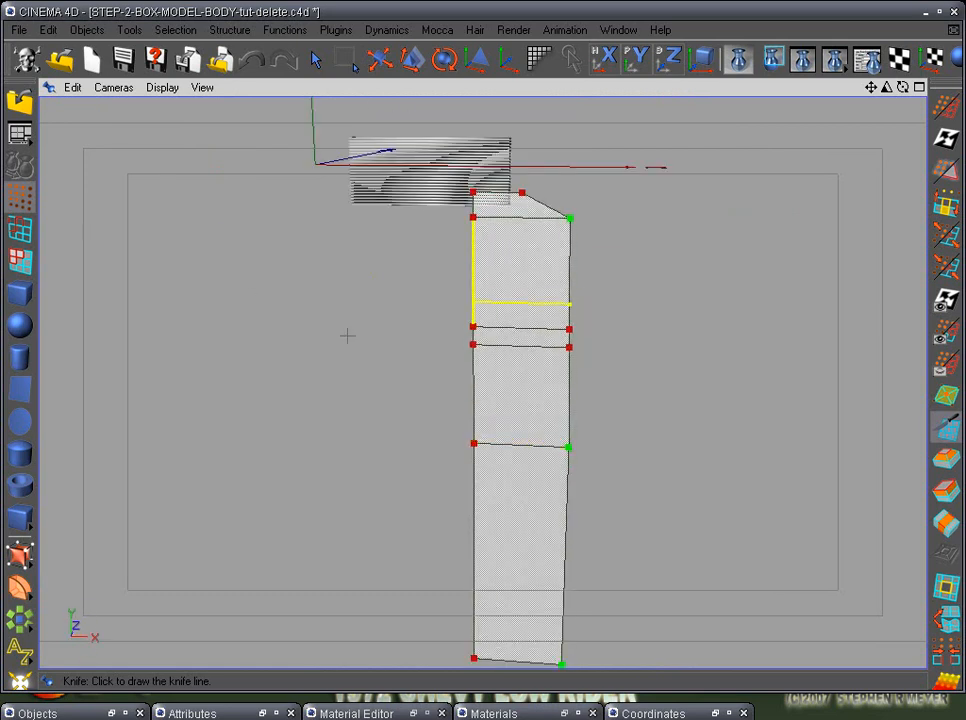
{"action": "left_click", "coordinate": [21, 265]}
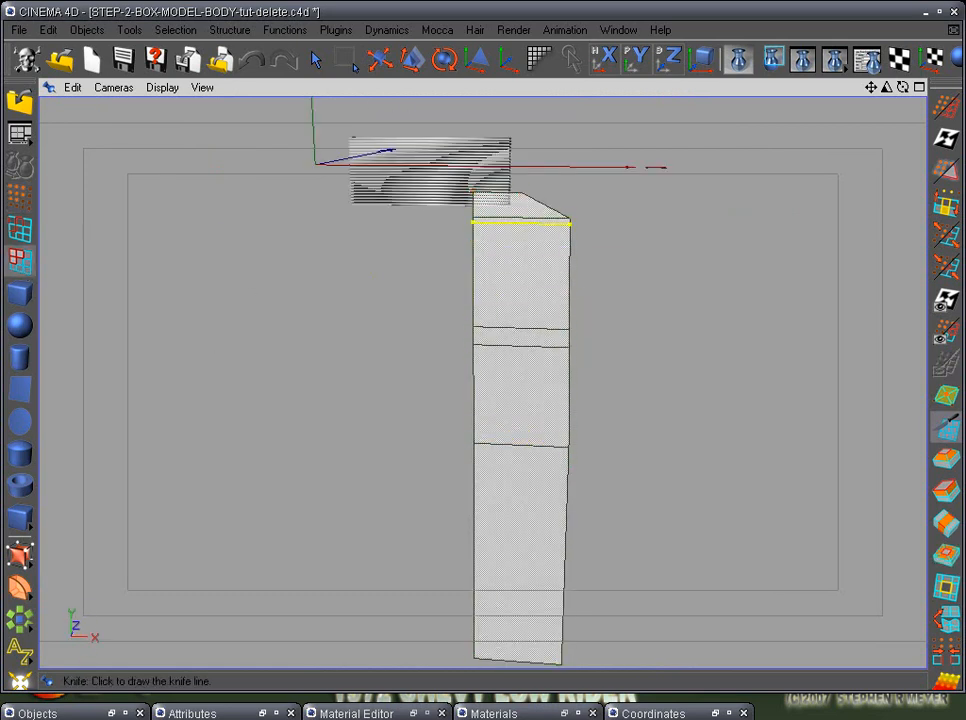
{"action": "key", "text": "ctrl+a"}
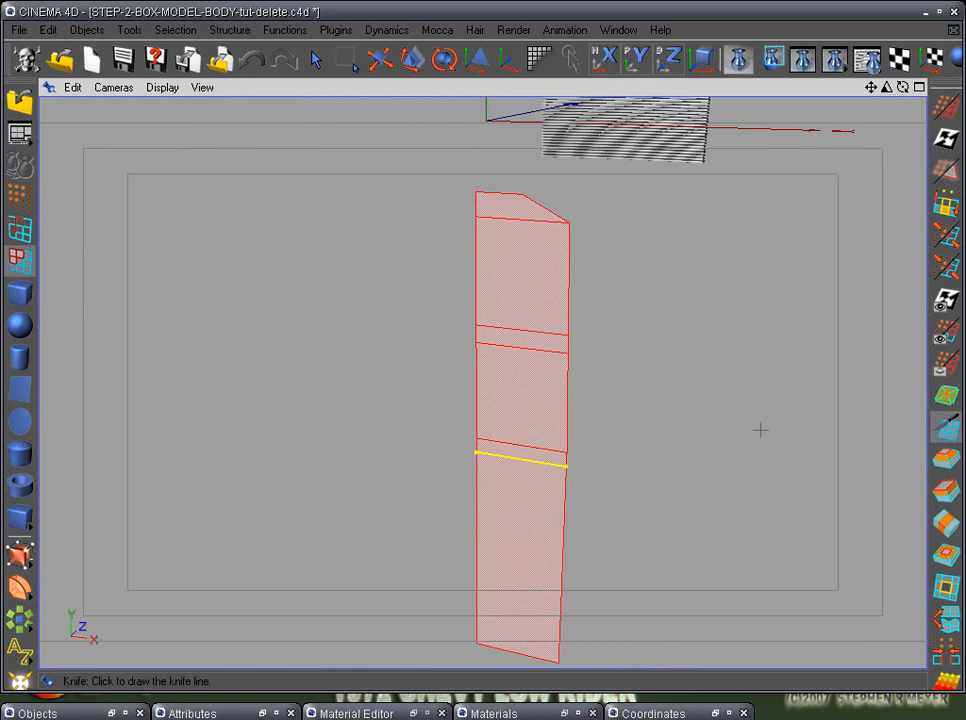
{"action": "middle_click_drag", "start_coordinate": [736, 416], "coordinate": [682, 428], "text": "alt"}
- Try insetting all of the strip's polygons with Extrude Inner against the reference frame lines, and undo the inset
{"action": "left_click", "coordinate": [945, 557]}
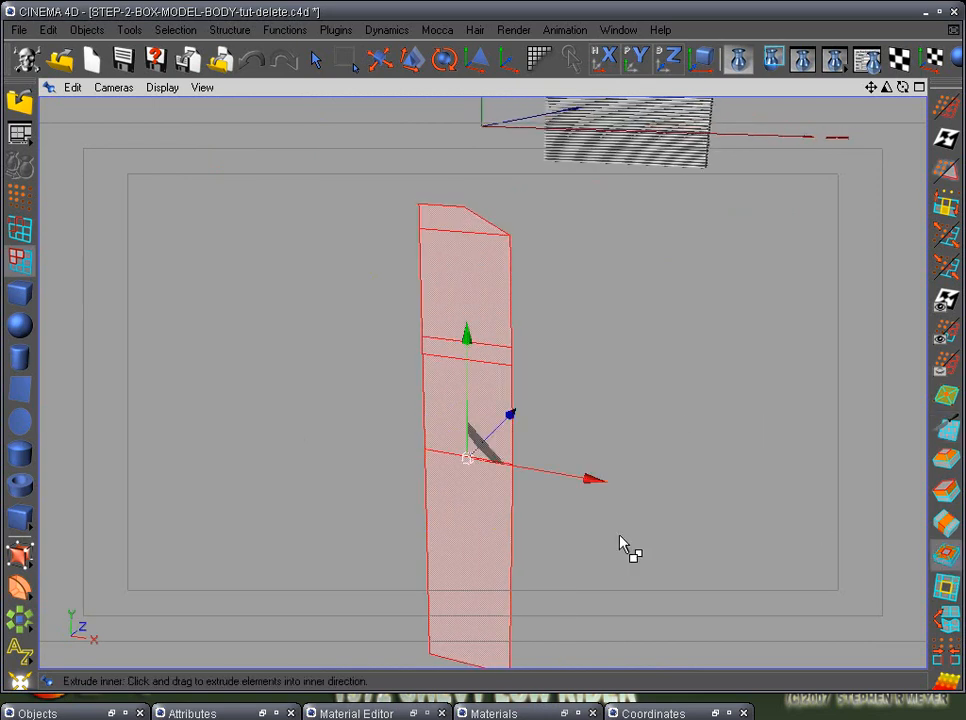
{"action": "scroll", "coordinate": [668, 530], "scroll_direction": "up", "scroll_amount": 5}
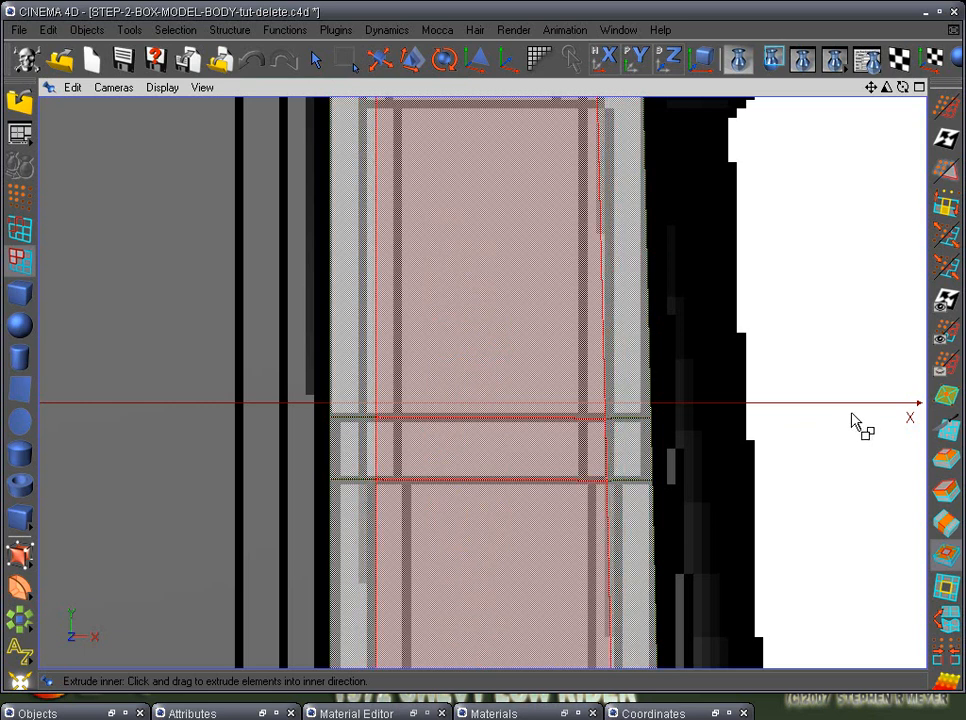
{"action": "scroll", "coordinate": [845, 410], "scroll_direction": "down", "scroll_amount": 2}
{"action": "middle_click_drag", "start_coordinate": [802, 466], "coordinate": [778, 622], "text": "alt"}
{"action": "key", "text": "ctrl+z"}
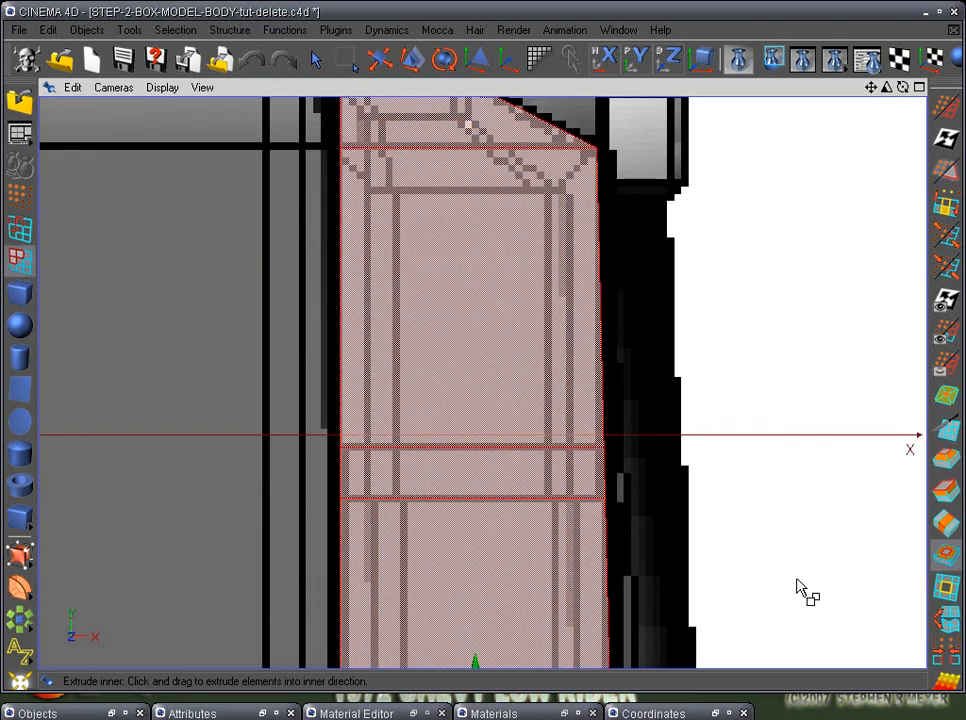
- Inset all of the strip's polygons to the reference frame line with Extrude Inner, and add a second, very narrow inset inside it
{"action": "middle_click_drag", "start_coordinate": [758, 467], "coordinate": [778, 604], "text": "alt"}
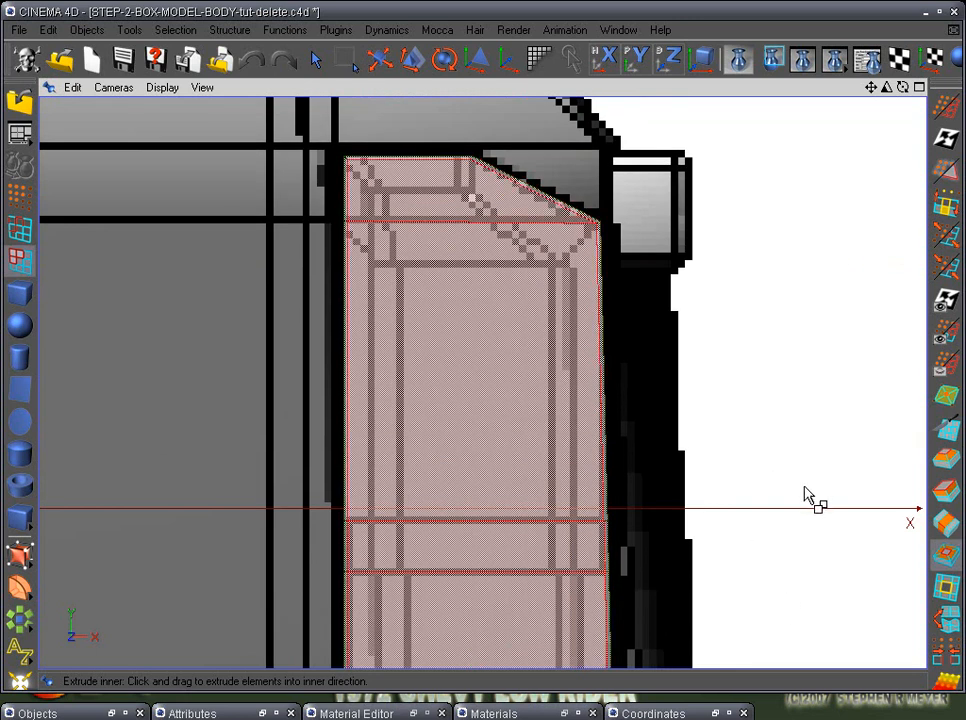
{"action": "left_click_drag", "start_coordinate": [804, 489], "coordinate": [780, 493]}
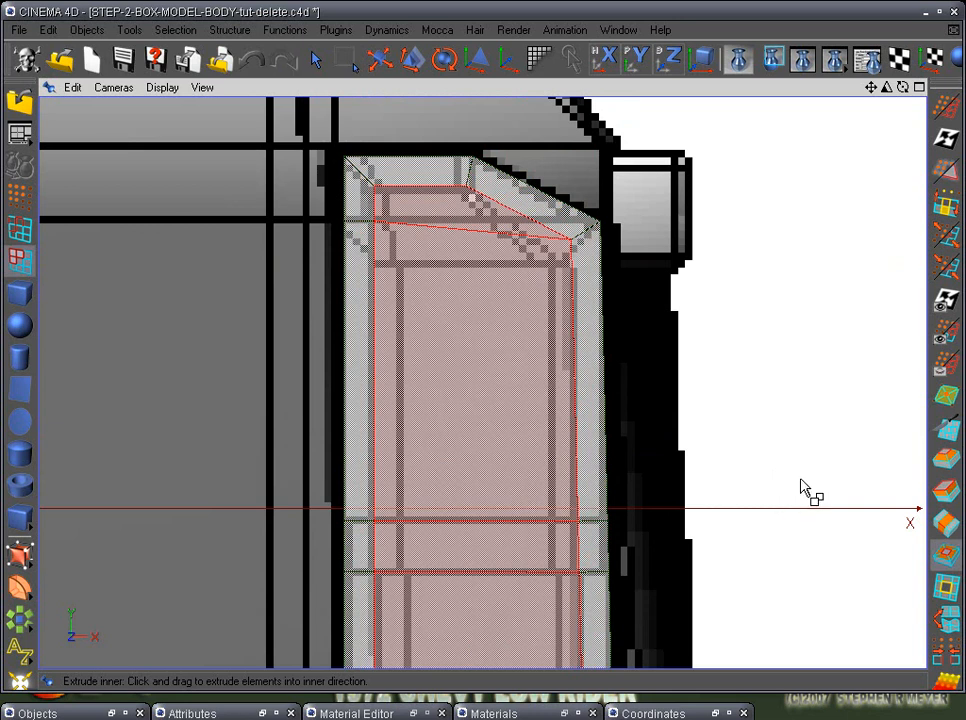
{"action": "left_click_drag", "start_coordinate": [800, 487], "coordinate": [795, 492]}
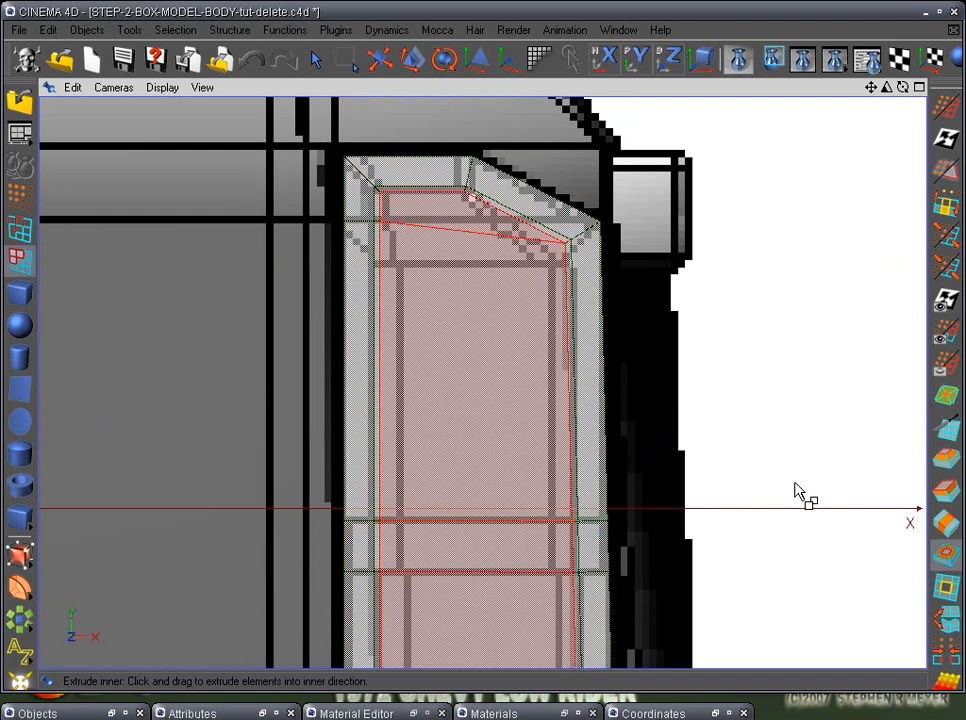
- Remove the polygons of the narrow divider band between the upper and lower light areas from the selection
{"action": "scroll", "coordinate": [800, 546], "scroll_direction": "down", "scroll_amount": 5}
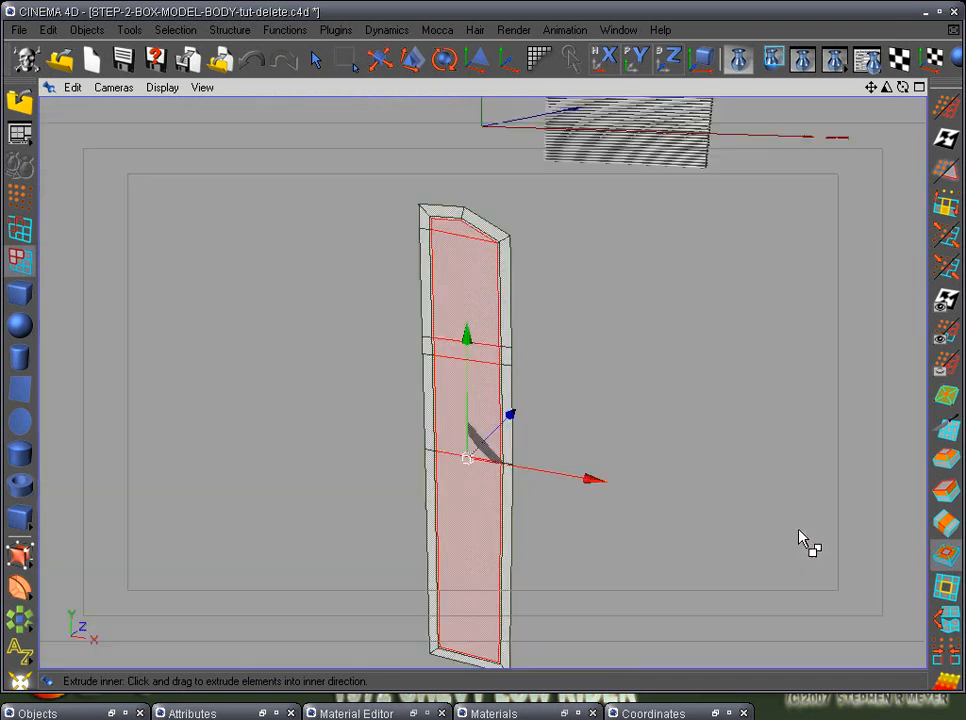
{"action": "left_click_drag", "start_coordinate": [546, 499], "coordinate": [614, 459], "text": "alt"}
{"action": "scroll", "coordinate": [675, 494], "scroll_direction": "up", "scroll_amount": 4}
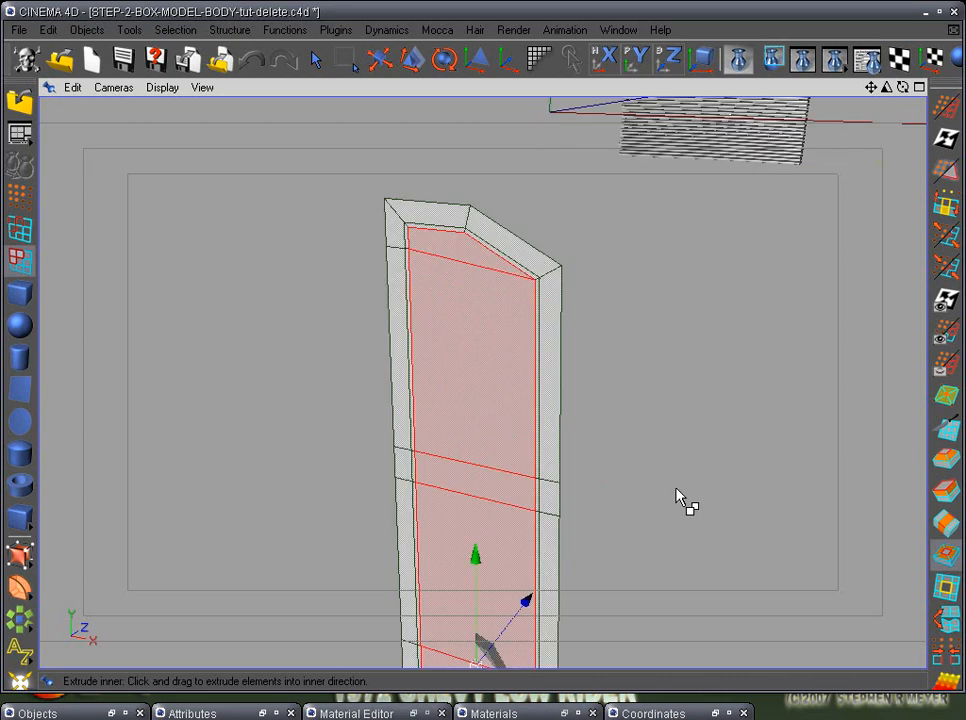
{"action": "left_click", "coordinate": [317, 60]}
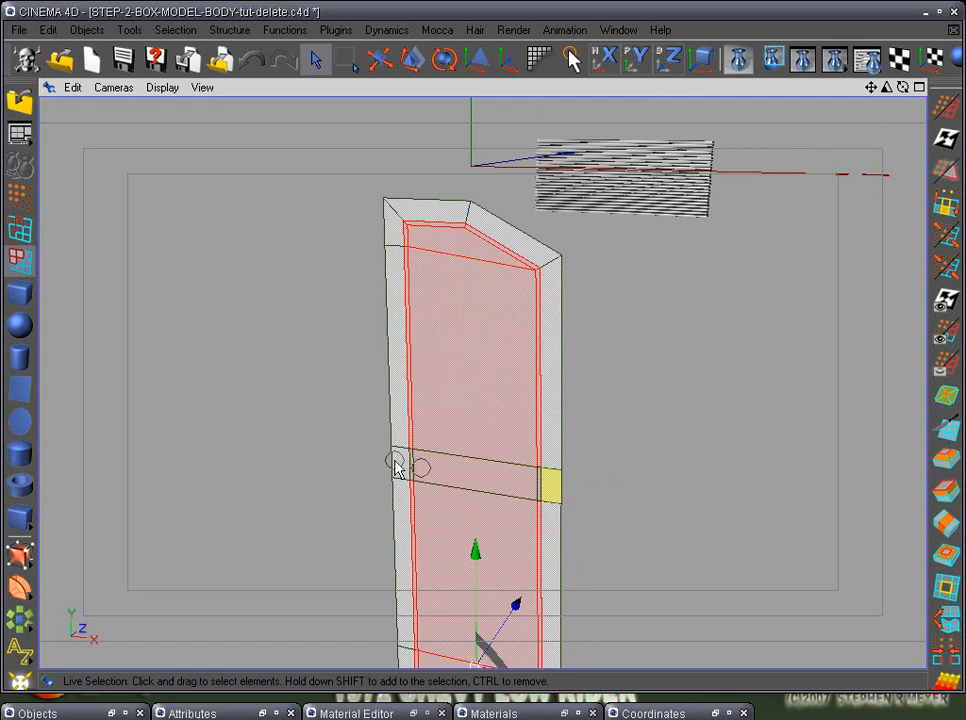
- Extrude the selected light polygons inward, first by a tiny amount and again deeper to recess them behind the frame
{"action": "left_click_drag", "start_coordinate": [537, 528], "coordinate": [617, 482], "text": "alt"}
{"action": "scroll", "coordinate": [655, 502], "scroll_direction": "up", "scroll_amount": 4}
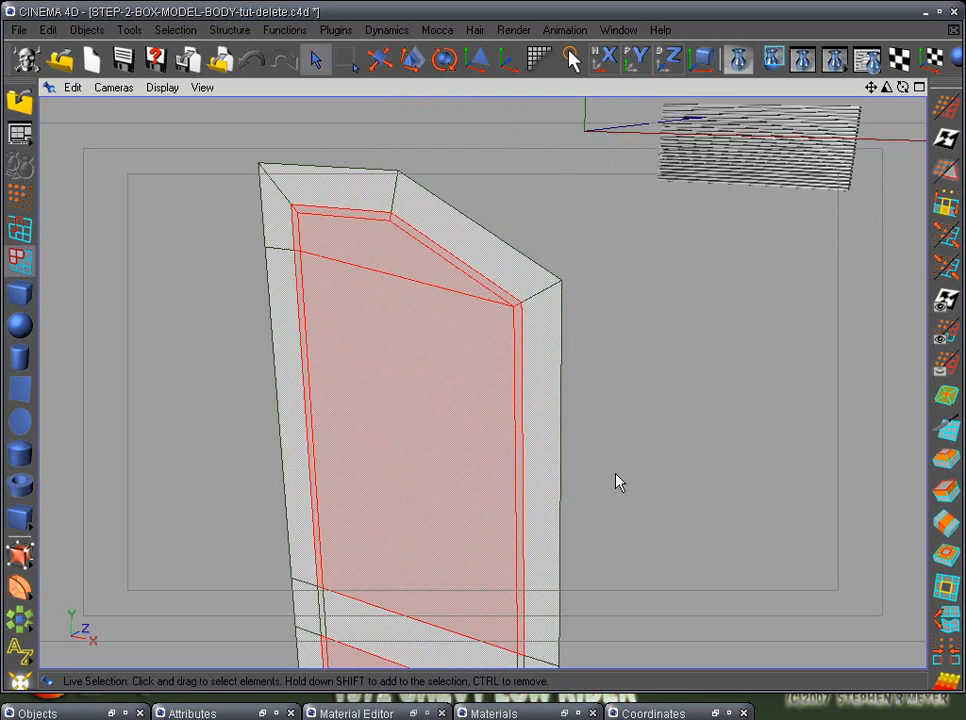
{"action": "left_click", "coordinate": [950, 494]}
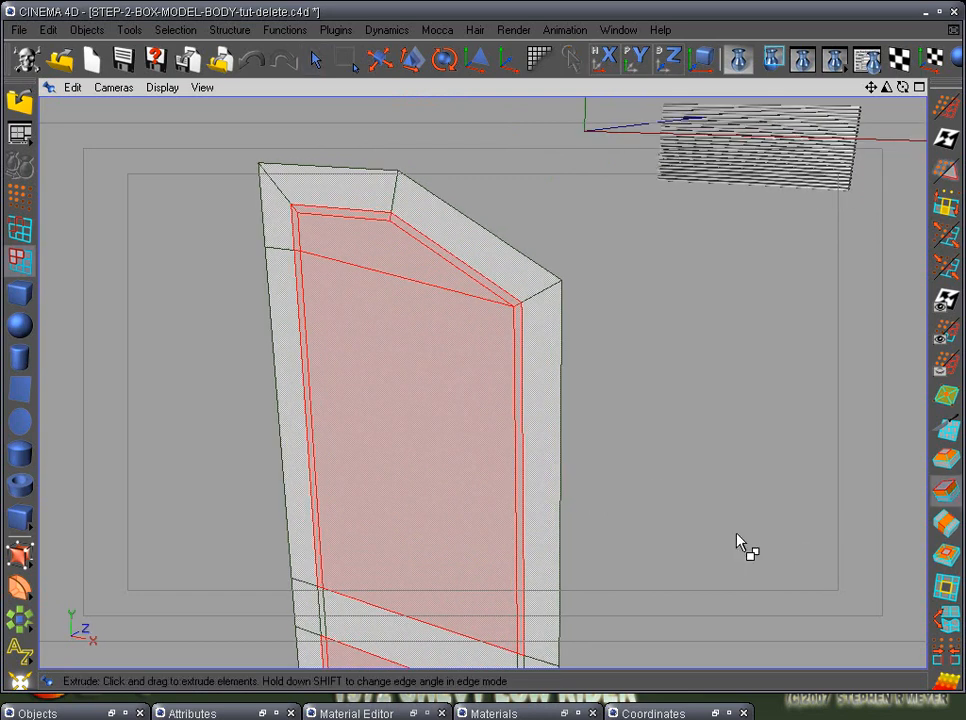
{"action": "left_click_drag", "start_coordinate": [745, 541], "coordinate": [739, 541]}
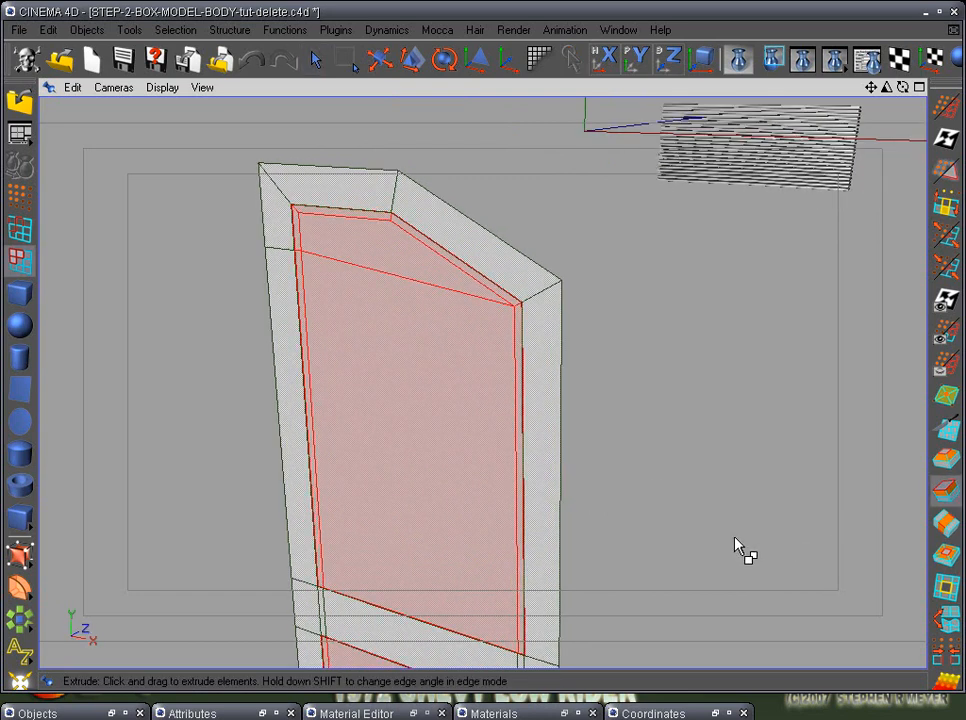
{"action": "left_click_drag", "start_coordinate": [813, 530], "coordinate": [576, 516]}
{"action": "middle_click_drag", "start_coordinate": [578, 517], "coordinate": [594, 412], "text": "alt"}
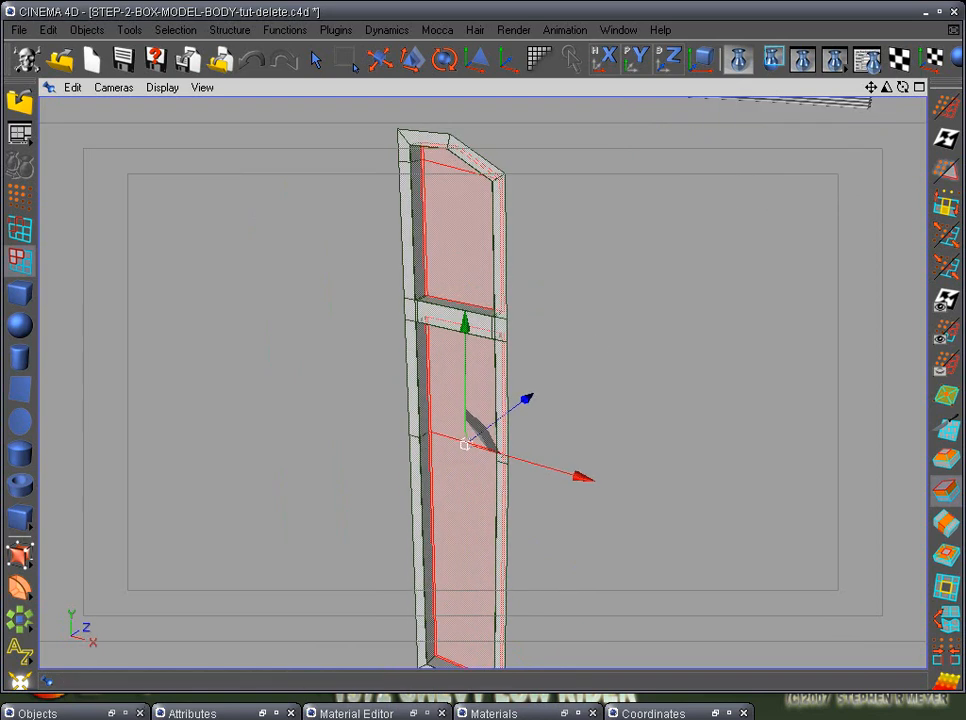
- Move TAIL-LIGHTS into the Null Object under the HALF-PARTS-HYPER symmetry and inspect the smoothed shape down to its lower end
{"action": "left_click", "coordinate": [37, 713]}
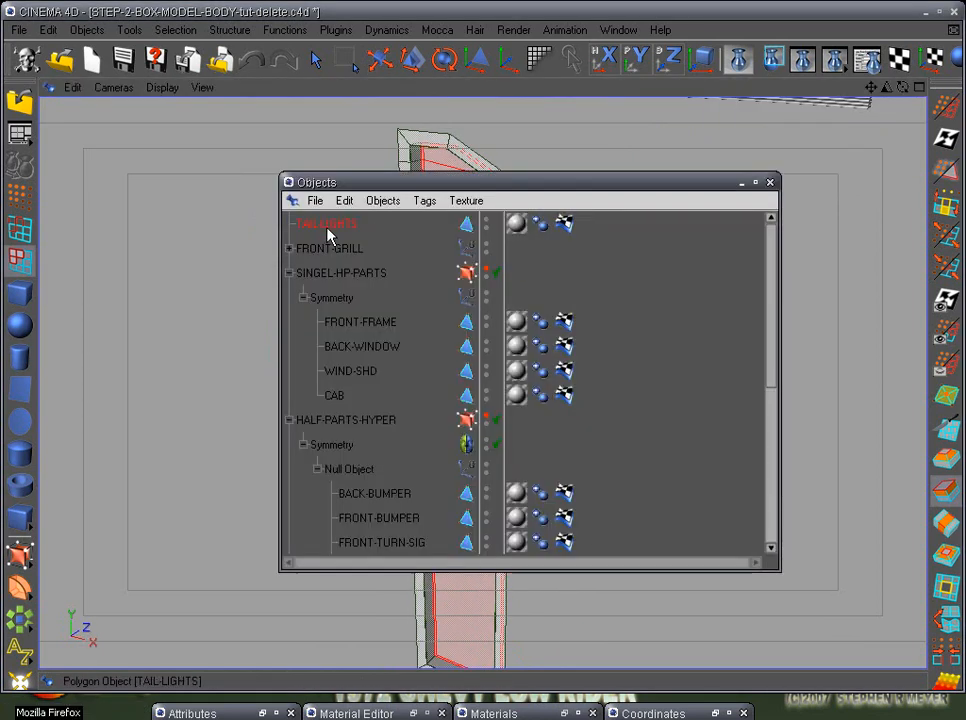
{"action": "left_click_drag", "start_coordinate": [347, 480], "coordinate": [348, 470]}
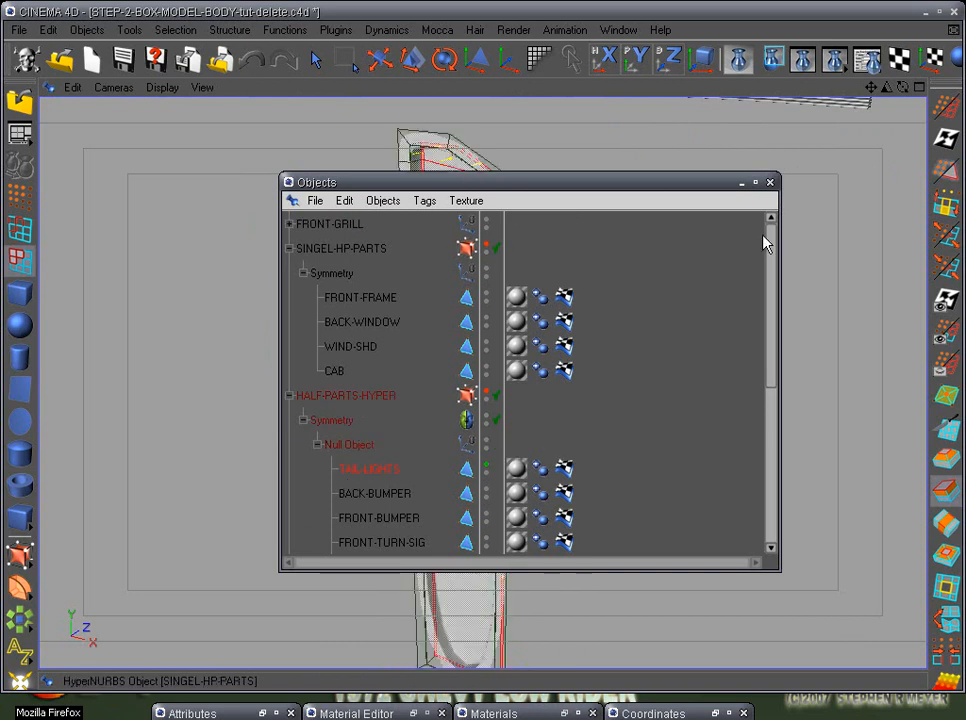
{"action": "left_click", "coordinate": [744, 184]}
{"action": "left_click_drag", "start_coordinate": [750, 362], "coordinate": [643, 415], "text": "alt"}
{"action": "mouse_move", "coordinate": [416, 155]}
{"action": "left_mouse_down", "text": "alt"}
{"action": "mouse_move", "coordinate": [625, 328]}
{"action": "mouse_move", "coordinate": [410, 383]}
{"action": "left_mouse_up", "text": "alt"}
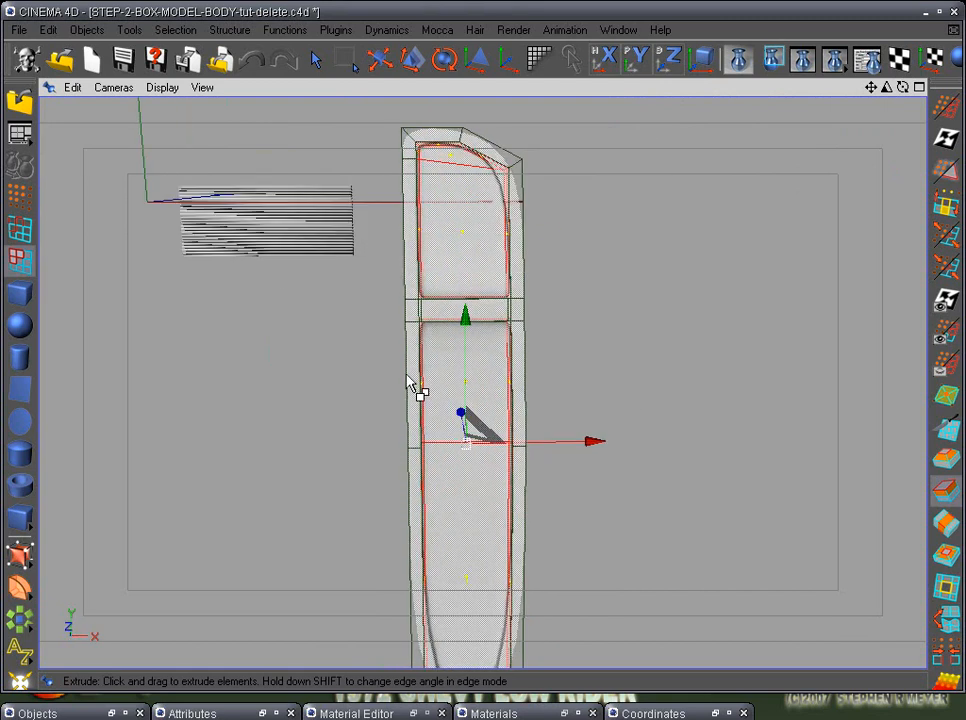
{"action": "left_click_drag", "start_coordinate": [524, 377], "coordinate": [658, 489], "text": "alt"}
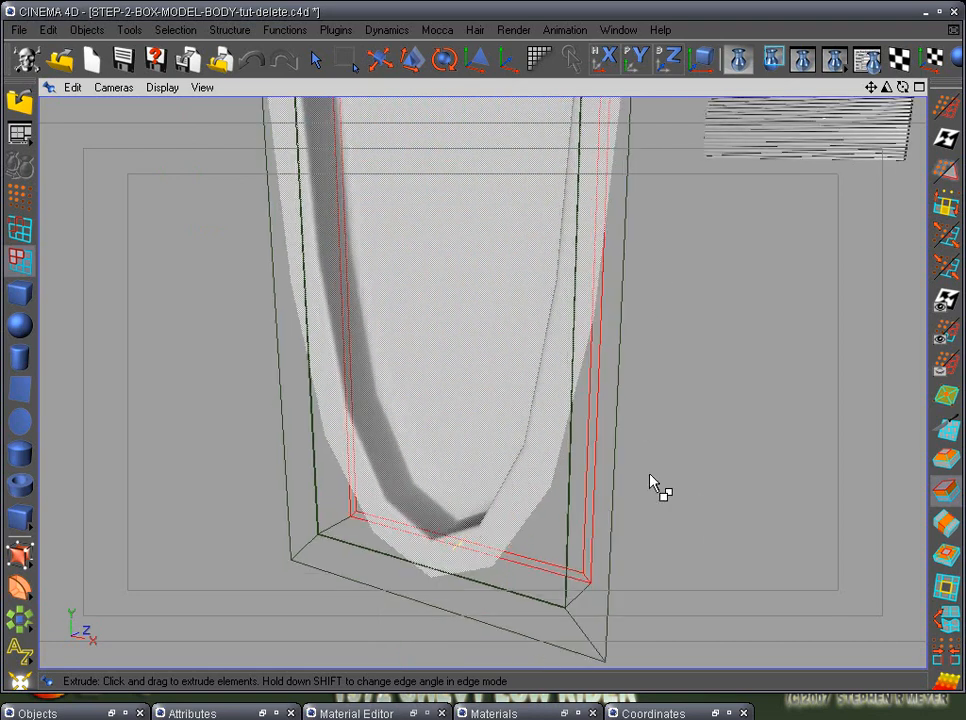
- Switch to point editing and add a Knife loop cut across the strip close to its lower end
{"action": "left_click", "coordinate": [19, 195]}
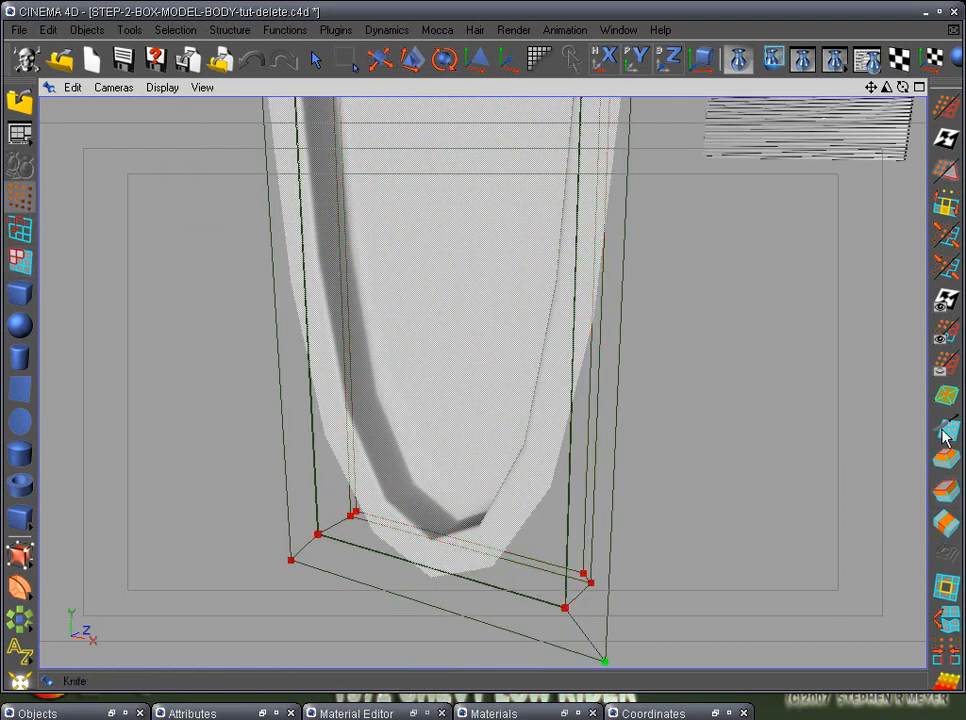
{"action": "left_click", "coordinate": [946, 431]}
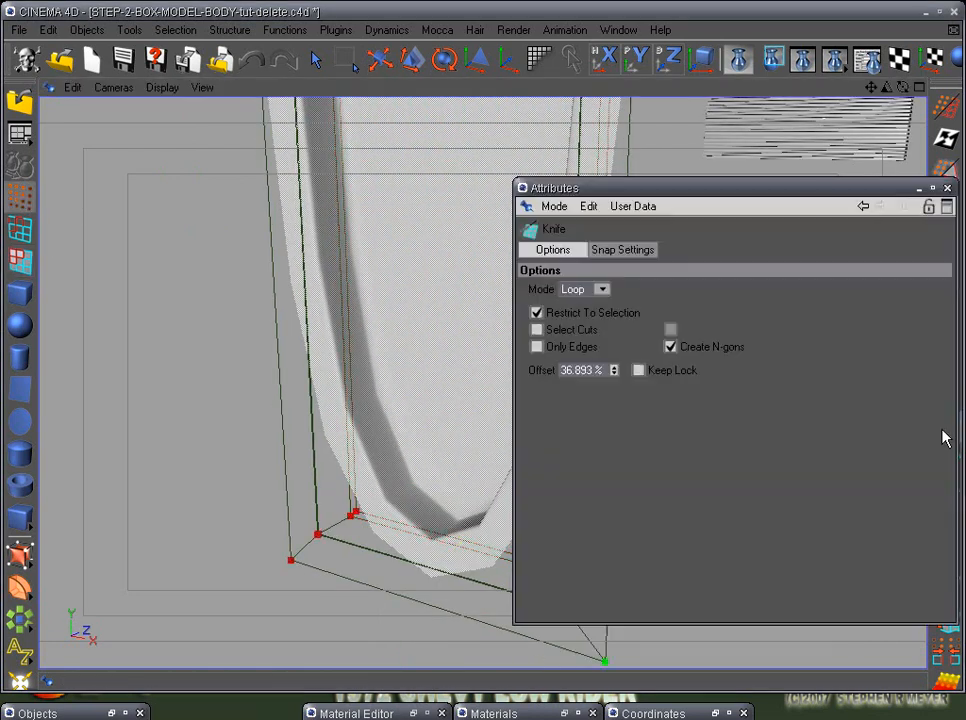
{"action": "left_click", "coordinate": [920, 190]}
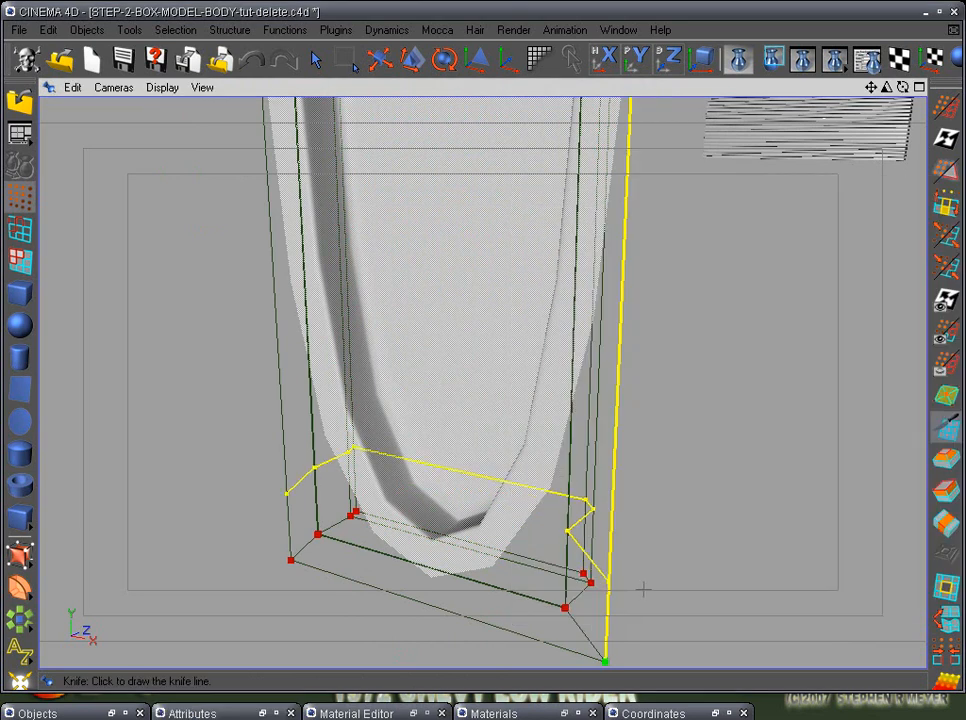
{"action": "left_click", "coordinate": [623, 641]}
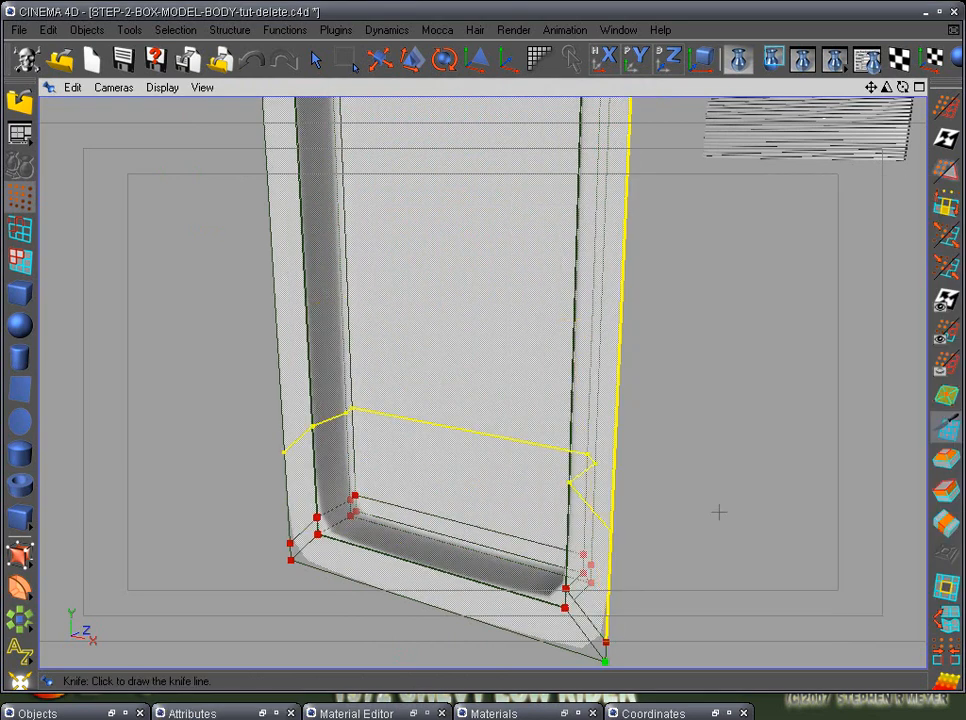
- Switch to polygon editing and disable the SINGEL-HP-PARTS and HALF-PARTS-HYPER HyperNURBS objects
{"action": "left_click_drag", "start_coordinate": [718, 511], "coordinate": [670, 495], "text": "alt"}
{"action": "scroll", "coordinate": [670, 495], "scroll_direction": "down", "scroll_amount": 5}
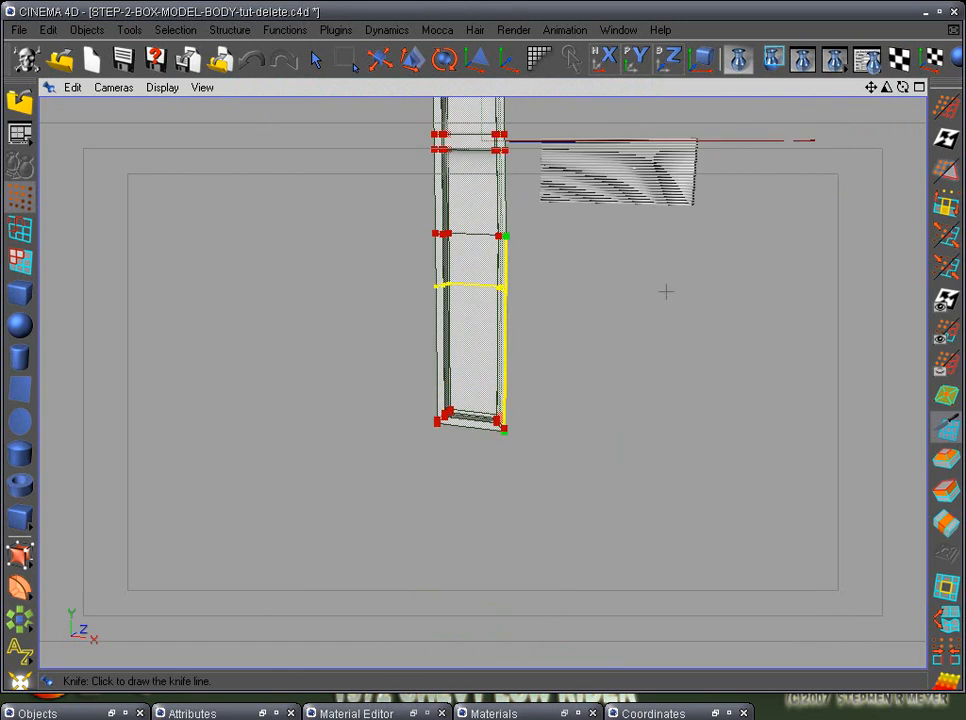
{"action": "middle_click_drag", "start_coordinate": [666, 291], "coordinate": [669, 498], "text": "alt"}
{"action": "left_click_drag", "start_coordinate": [669, 498], "coordinate": [657, 431], "text": "alt"}
{"action": "scroll", "coordinate": [657, 431], "scroll_direction": "up", "scroll_amount": 3}
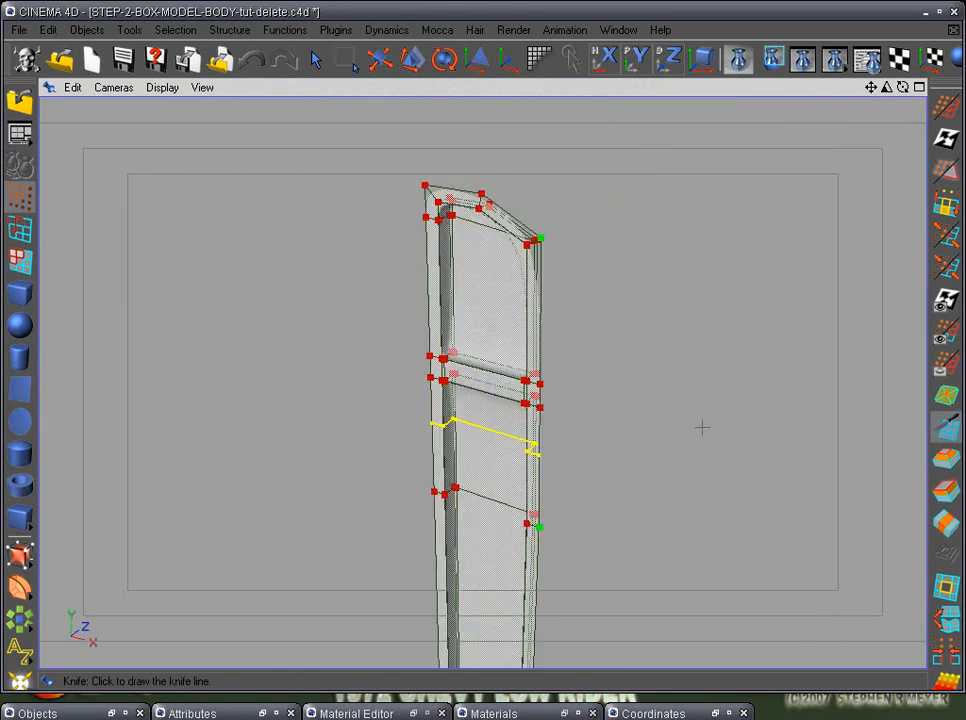
{"action": "left_click", "coordinate": [20, 259]}
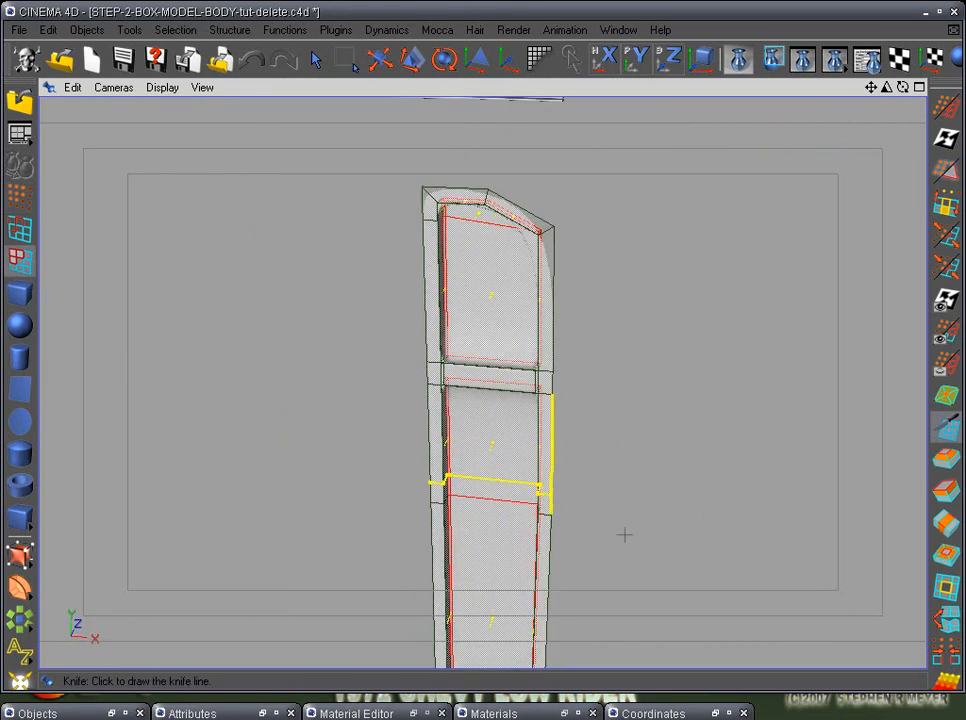
{"action": "left_click", "coordinate": [111, 713]}
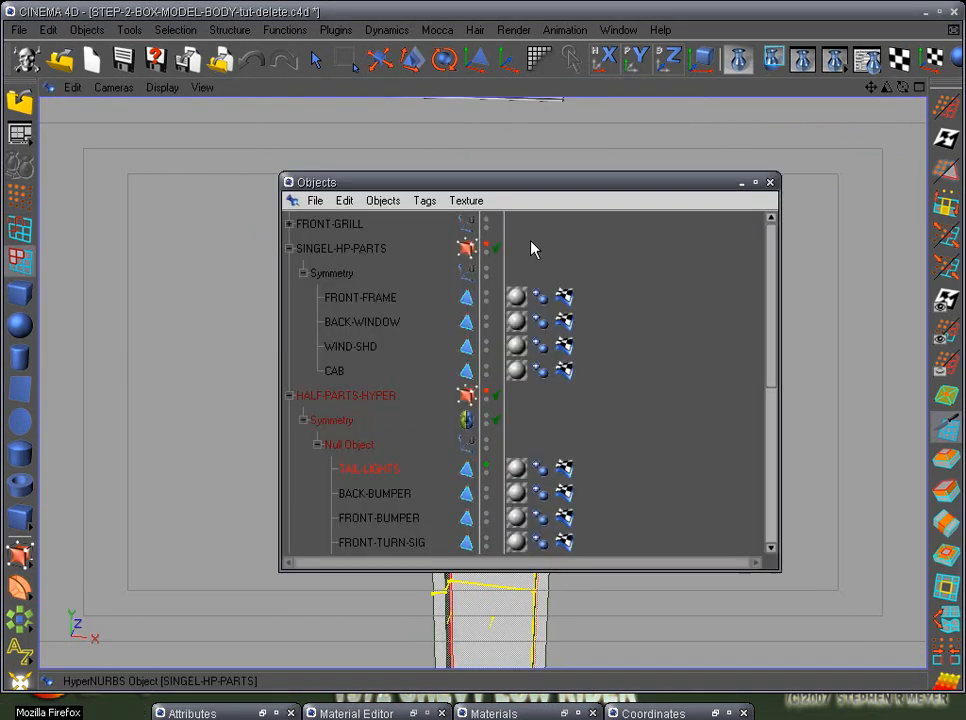
{"action": "left_click", "coordinate": [497, 249]}
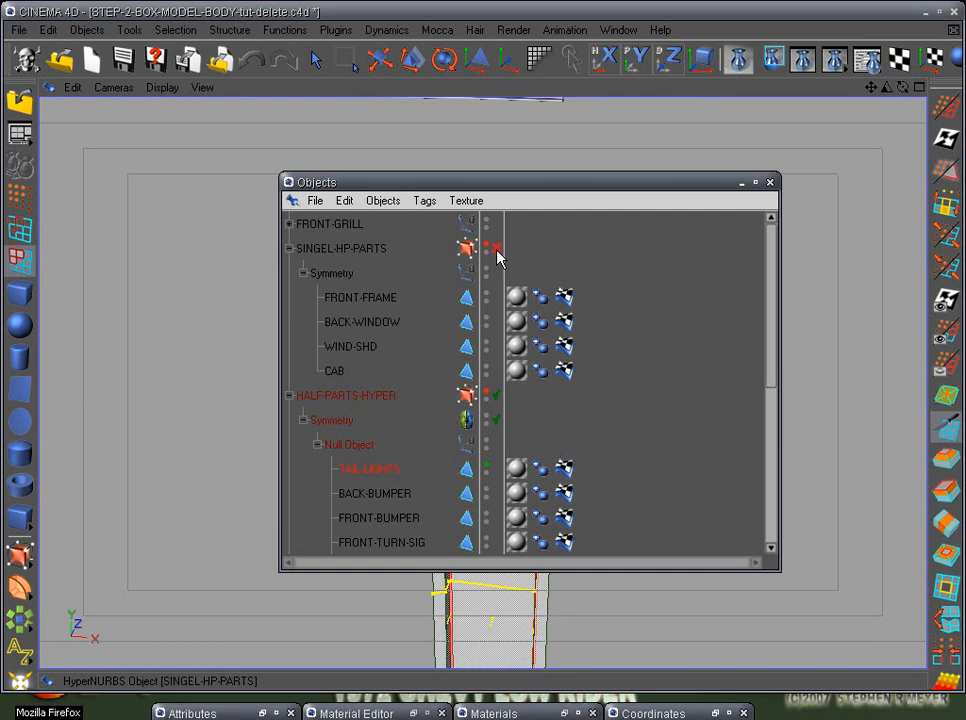
{"action": "left_click", "coordinate": [498, 397]}
{"action": "left_click", "coordinate": [738, 193]}
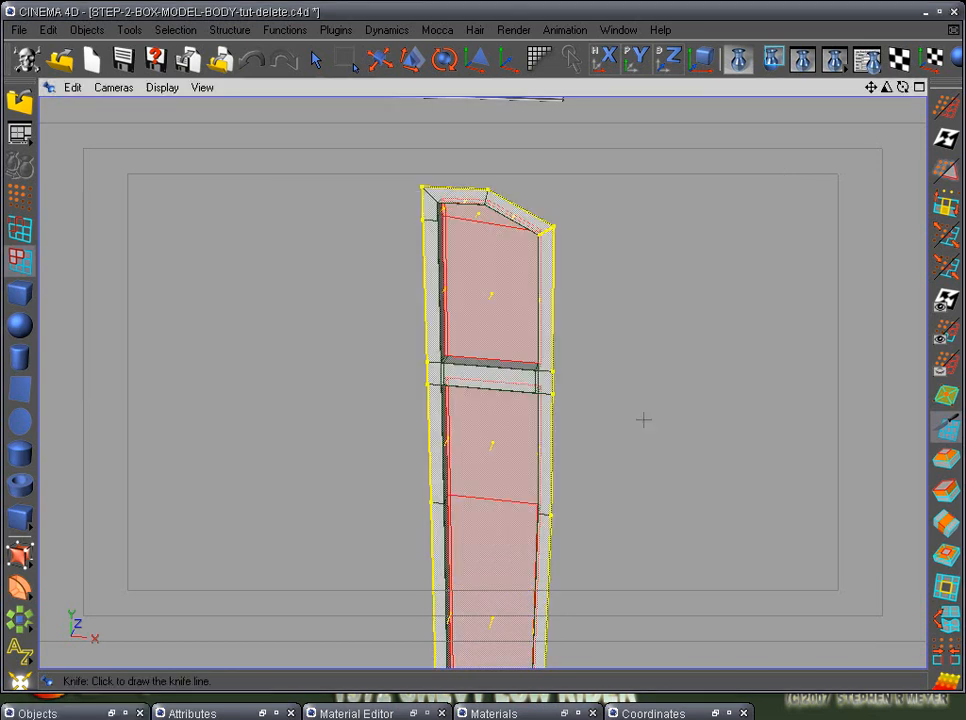
- Duplicate TAIL-LIGHTS at the top level of the object list and give the one inside the Null Object a name starting with TAIL-LIGHT-
{"action": "scroll", "coordinate": [718, 457], "scroll_direction": "up", "scroll_amount": 3}
{"action": "scroll", "coordinate": [704, 469], "scroll_direction": "up", "scroll_amount": 3}
{"action": "left_click_drag", "start_coordinate": [494, 410], "coordinate": [528, 429], "text": "alt"}
{"action": "scroll", "coordinate": [496, 474], "scroll_direction": "down", "scroll_amount": 5}
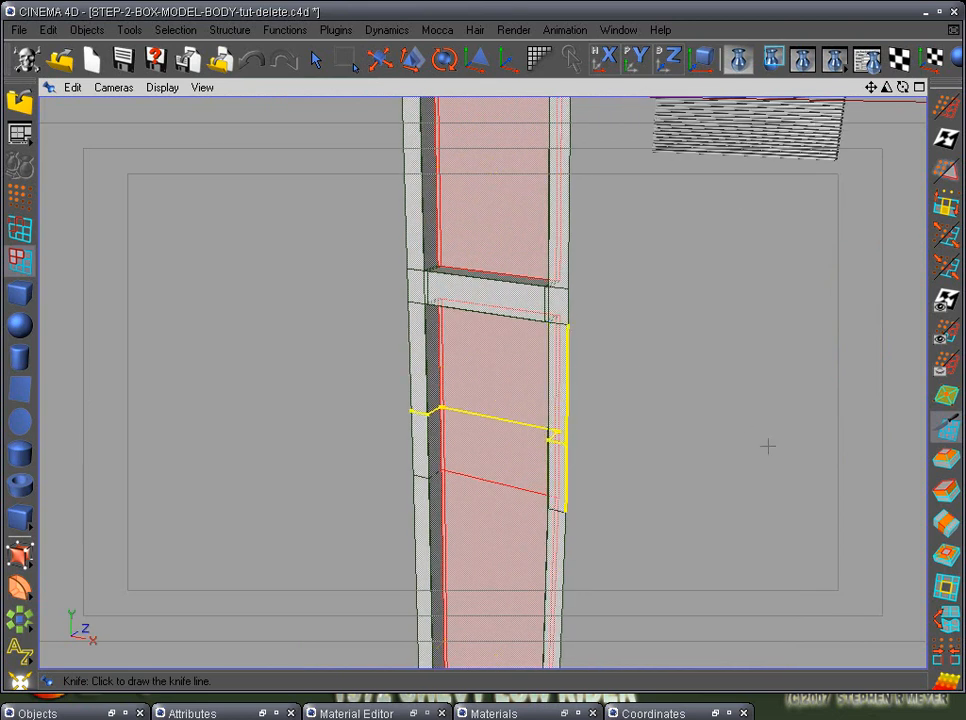
{"action": "left_click", "coordinate": [37, 713]}
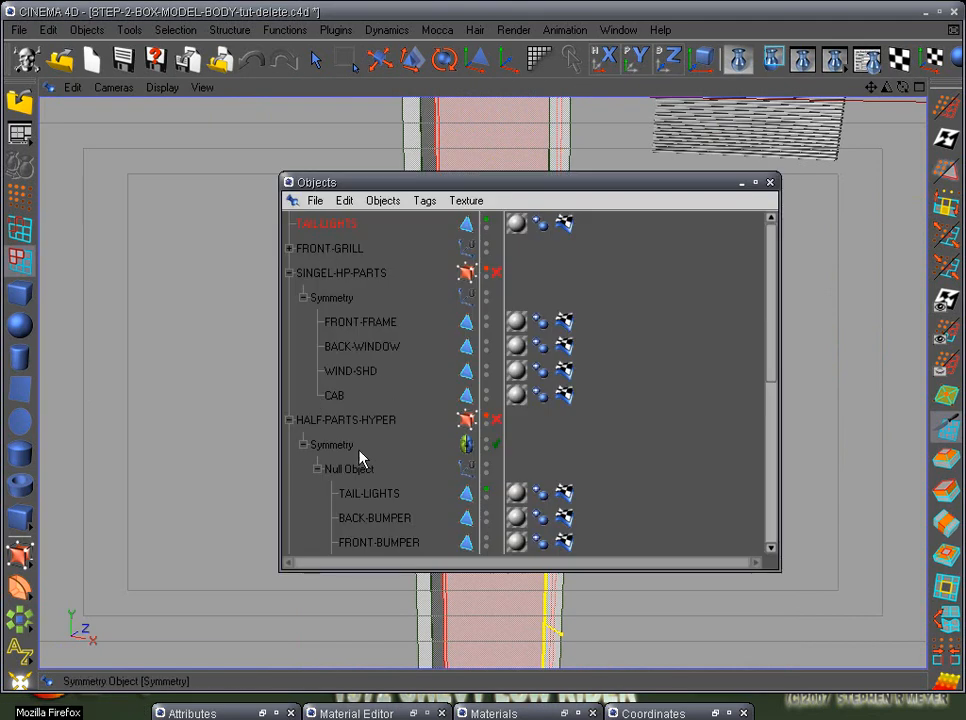
{"action": "left_click", "coordinate": [372, 498]}
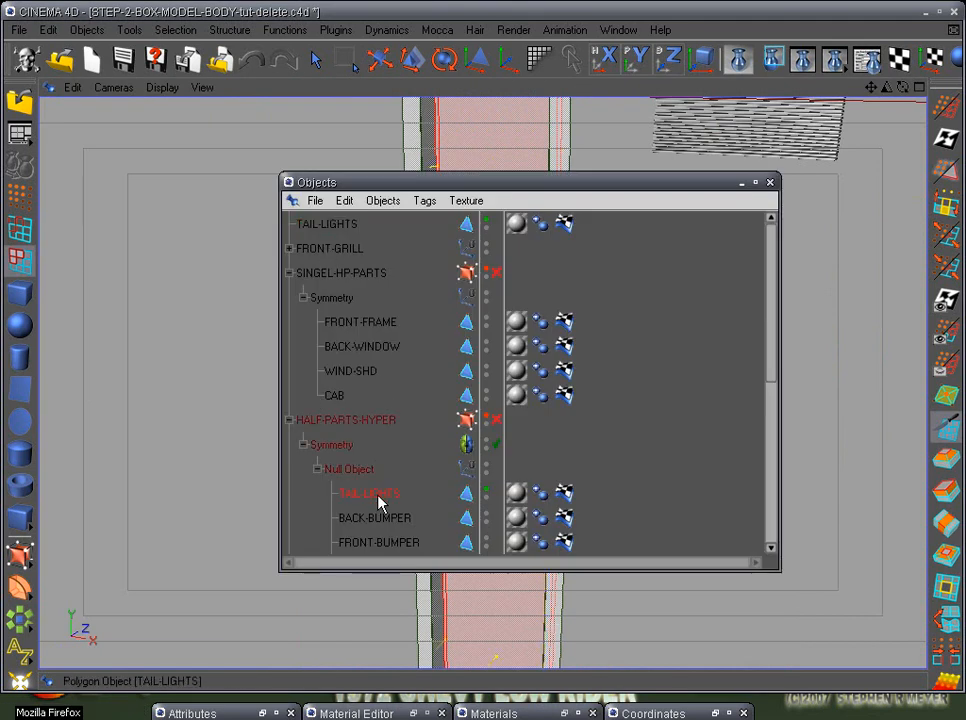
{"action": "double_click", "coordinate": [380, 500]}
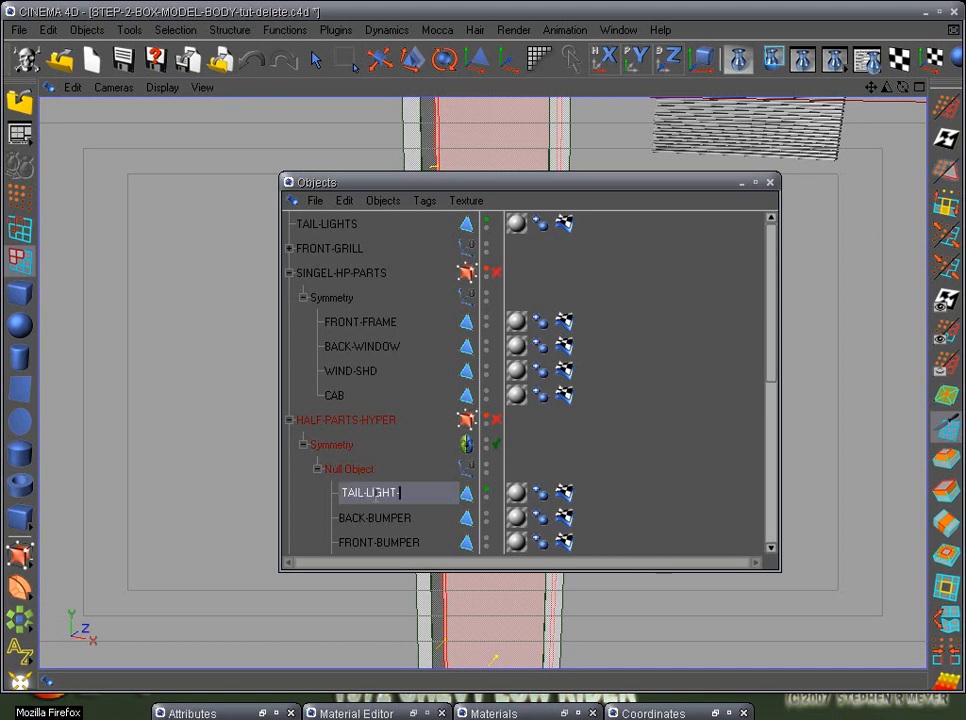
{"action": "key", "text": "Return"}
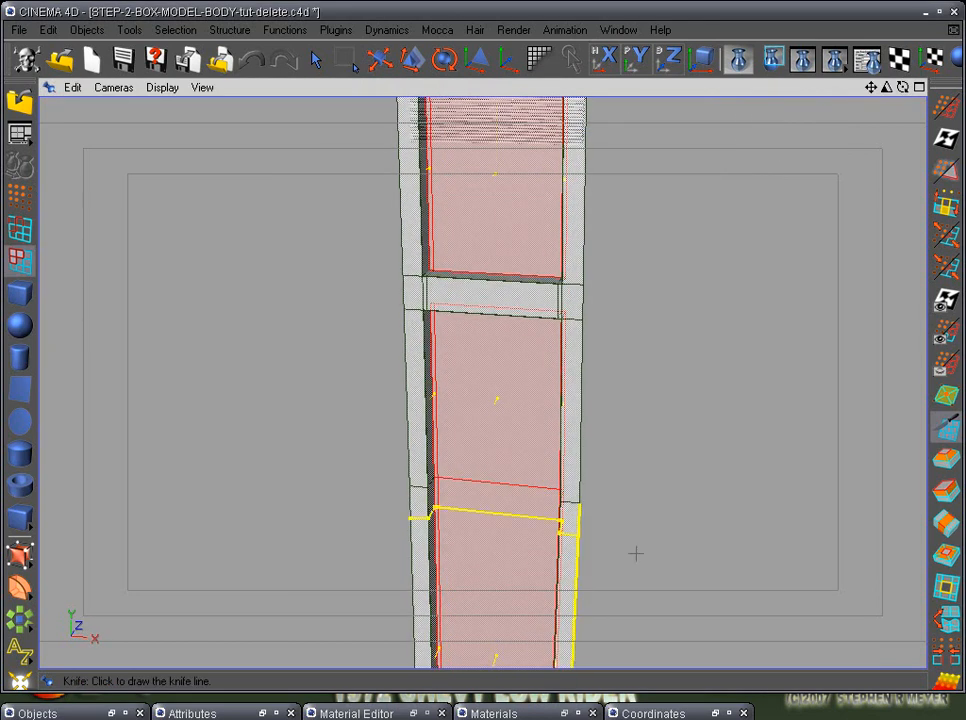
- Delete the selected recessed light polygons from the tail light object and switch to edge editing
{"action": "key", "text": "Delete"}
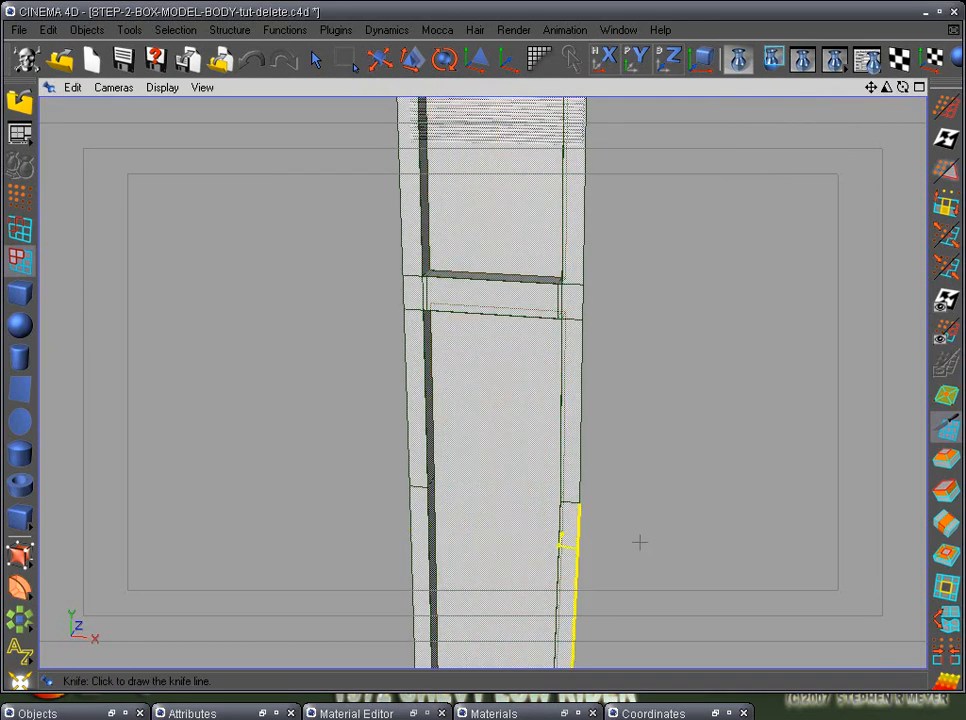
{"action": "mouse_move", "coordinate": [518, 520]}
{"action": "left_mouse_down", "text": "alt"}
{"action": "mouse_move", "coordinate": [593, 489]}
{"action": "mouse_move", "coordinate": [515, 586]}
{"action": "mouse_move", "coordinate": [535, 565]}
{"action": "mouse_move", "coordinate": [537, 486]}
{"action": "left_mouse_up", "text": "alt"}
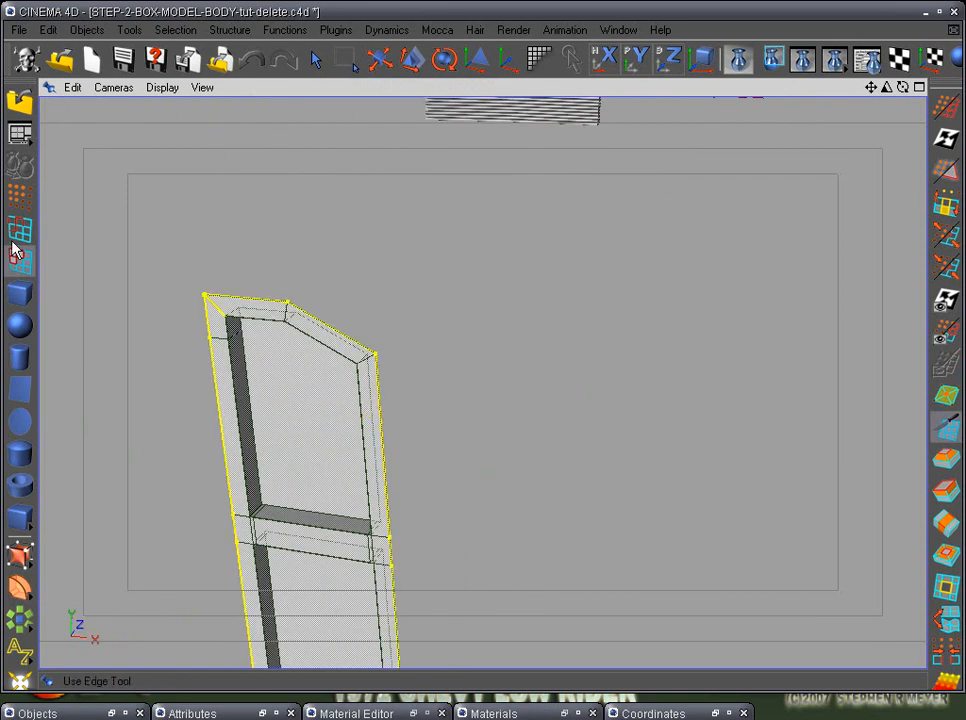
{"action": "left_click", "coordinate": [22, 238]}
{"action": "mouse_move", "coordinate": [453, 490]}
{"action": "left_mouse_down", "text": "alt"}
{"action": "mouse_move", "coordinate": [417, 431]}
{"action": "mouse_move", "coordinate": [508, 425]}
{"action": "mouse_move", "coordinate": [611, 396]}
{"action": "left_mouse_up", "text": "alt"}
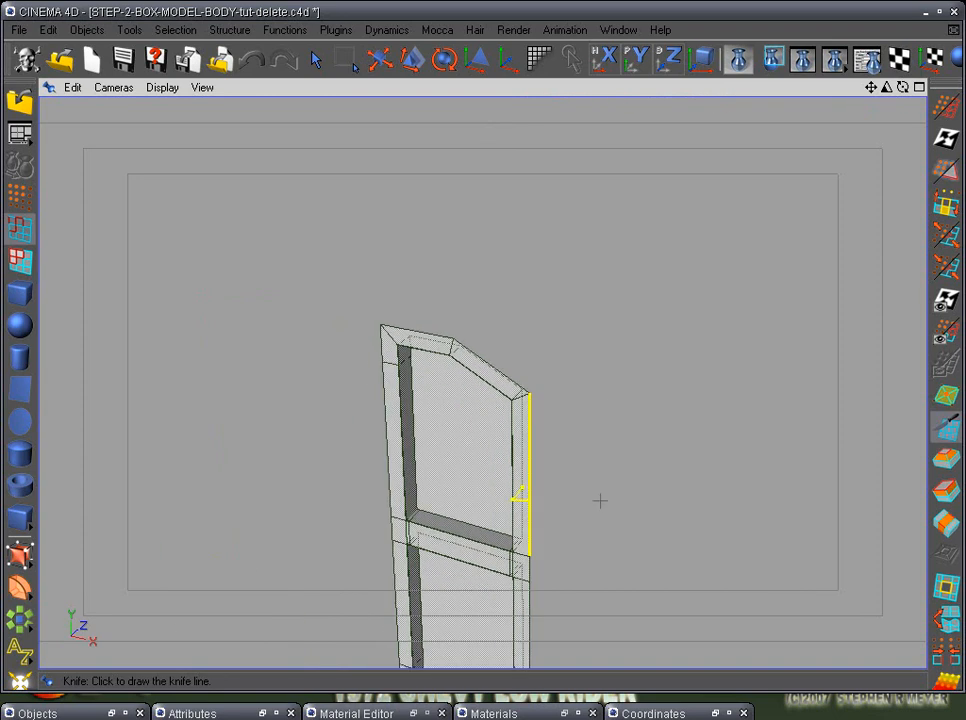
- Centre the object's axis with Axis Tools, using the Bounding Box method, Move Axis to Object mode and 0% on all axes
{"action": "left_click", "coordinate": [328, 31]}
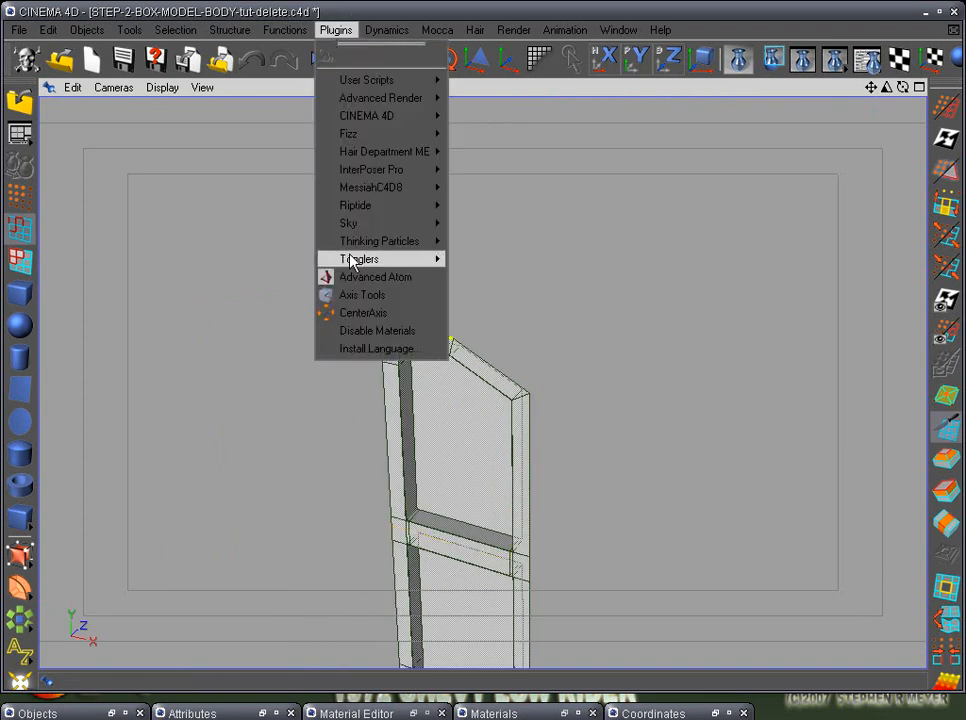
{"action": "left_click", "coordinate": [372, 296]}
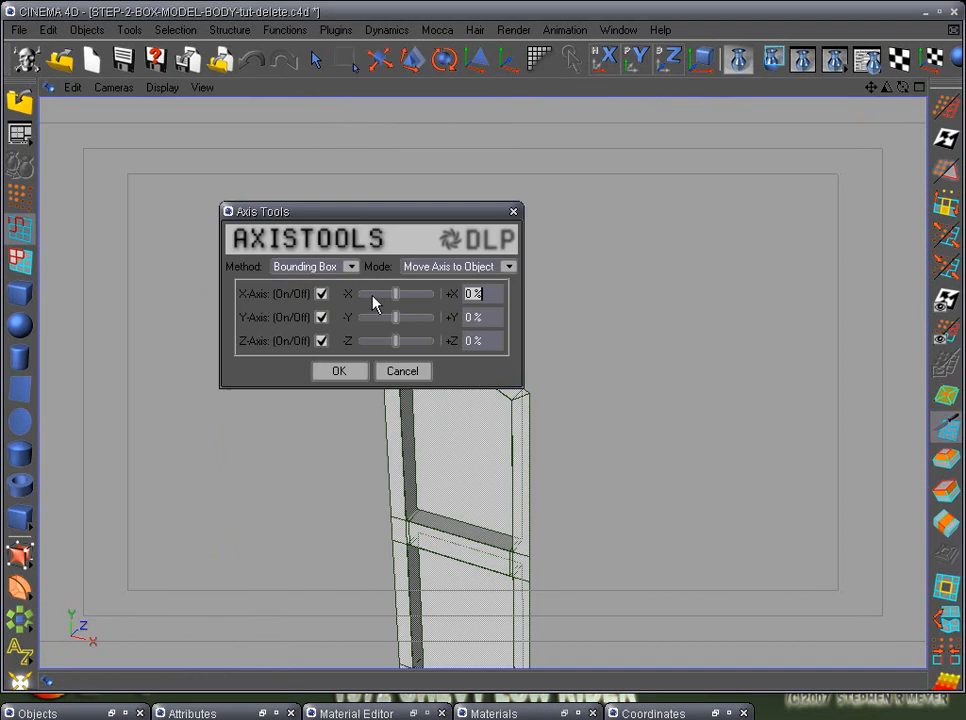
{"action": "left_click", "coordinate": [339, 371]}
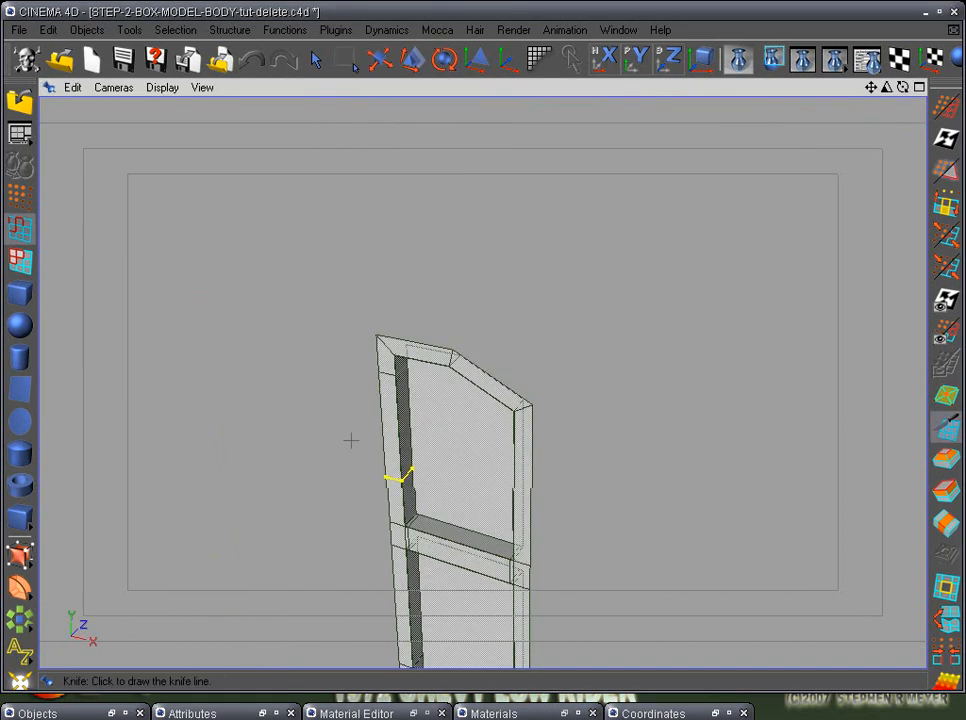
- Loop-select the outer edge of the tail light frame
{"action": "left_click_drag", "start_coordinate": [347, 438], "coordinate": [623, 511], "text": "alt"}
{"action": "middle_click_drag", "start_coordinate": [623, 511], "coordinate": [569, 283], "text": "alt"}
{"action": "right_click_drag", "start_coordinate": [569, 283], "coordinate": [282, 362], "text": "alt"}
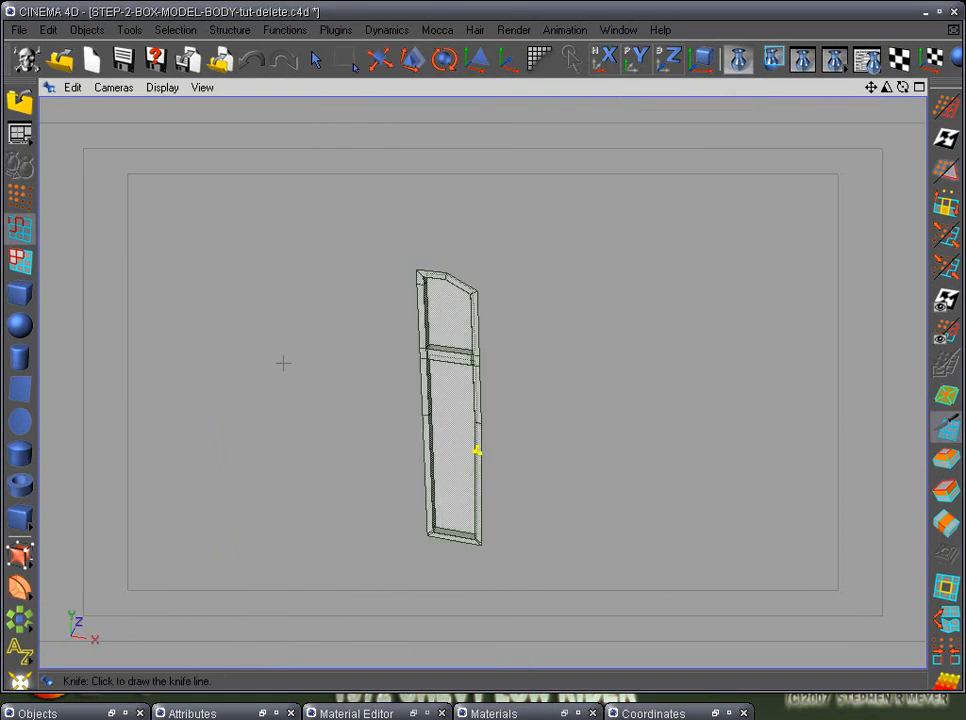
{"action": "left_click_drag", "start_coordinate": [282, 362], "coordinate": [645, 412], "text": "alt"}
{"action": "middle_click_drag", "start_coordinate": [645, 412], "coordinate": [688, 477], "text": "alt"}
{"action": "left_click_drag", "start_coordinate": [688, 477], "coordinate": [464, 466], "text": "alt"}
{"action": "right_click_drag", "start_coordinate": [464, 466], "coordinate": [489, 468], "text": "alt"}
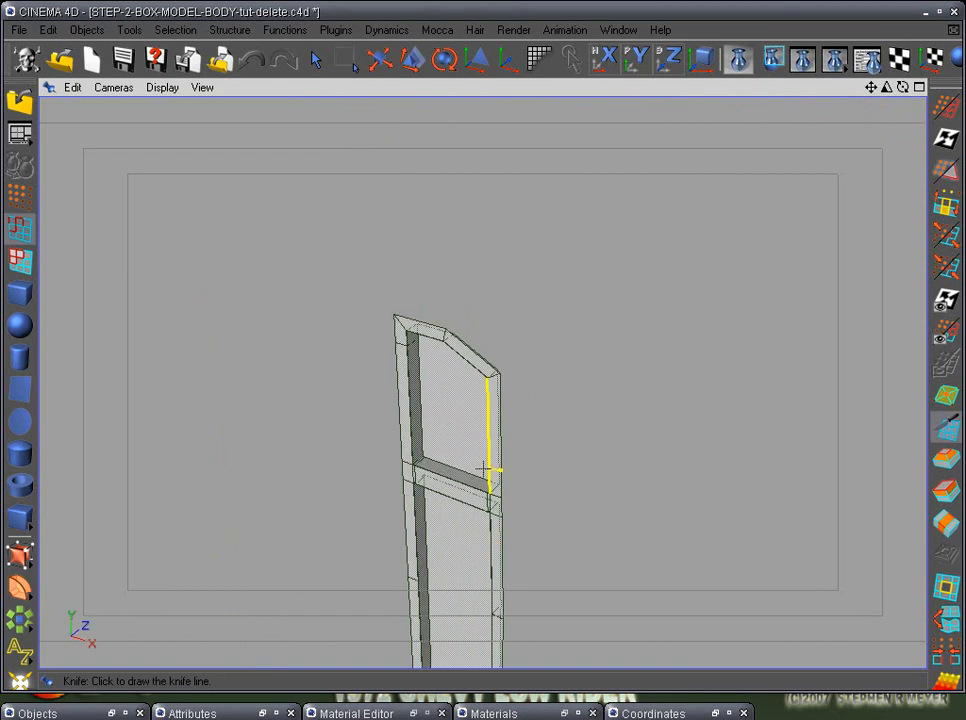
{"action": "left_click", "coordinate": [946, 207]}
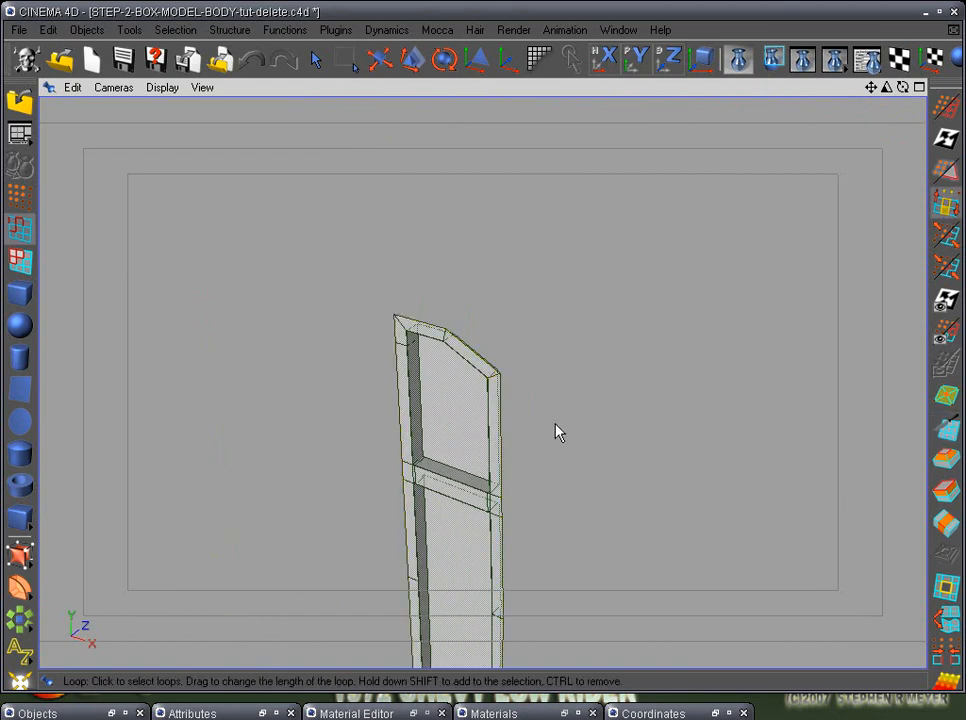
{"action": "left_click", "coordinate": [500, 388]}
{"action": "scroll", "coordinate": [571, 487], "scroll_direction": "up", "scroll_amount": 6}
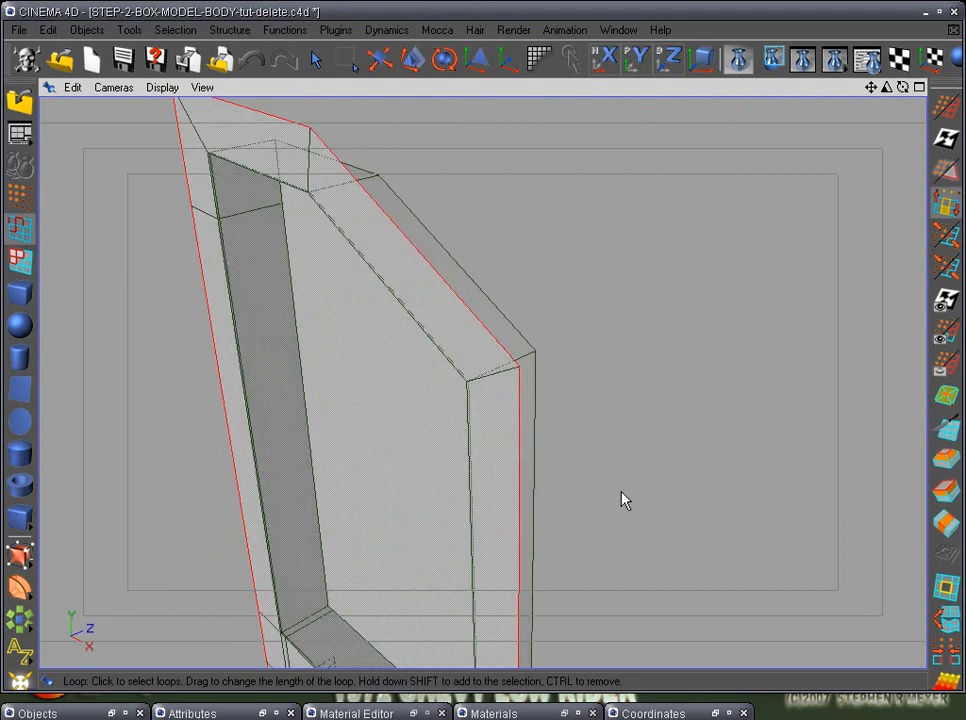
- Extrude the selected outer edge loop slightly outward and shift it a little backward along the Z axis
{"action": "left_click", "coordinate": [945, 494]}
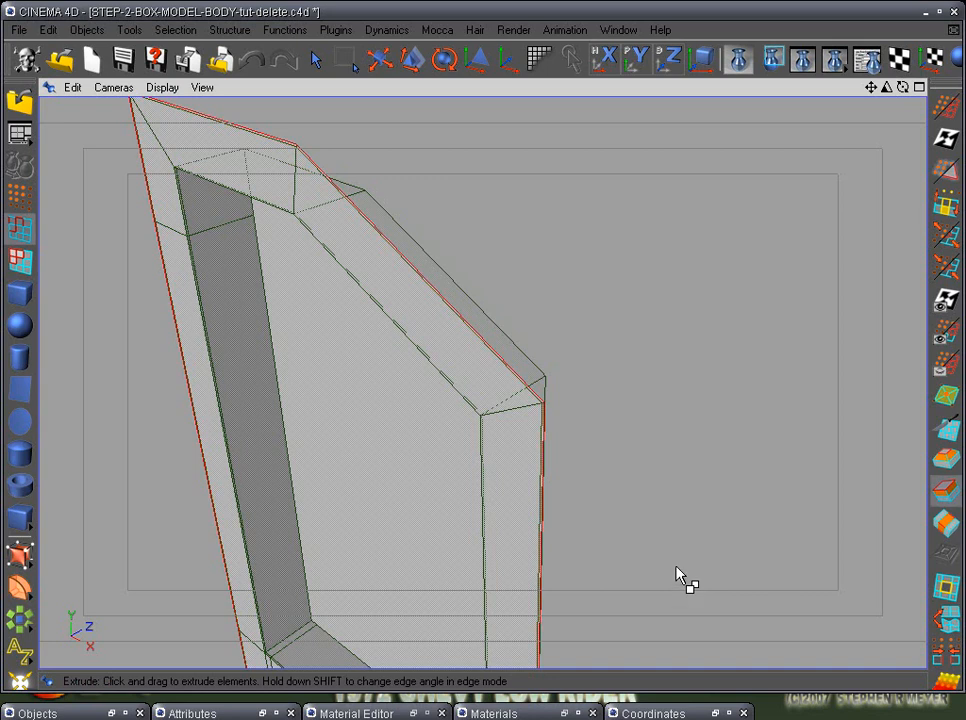
{"action": "key", "text": "space"}
{"action": "scroll", "coordinate": [593, 366], "scroll_direction": "down", "scroll_amount": 6}
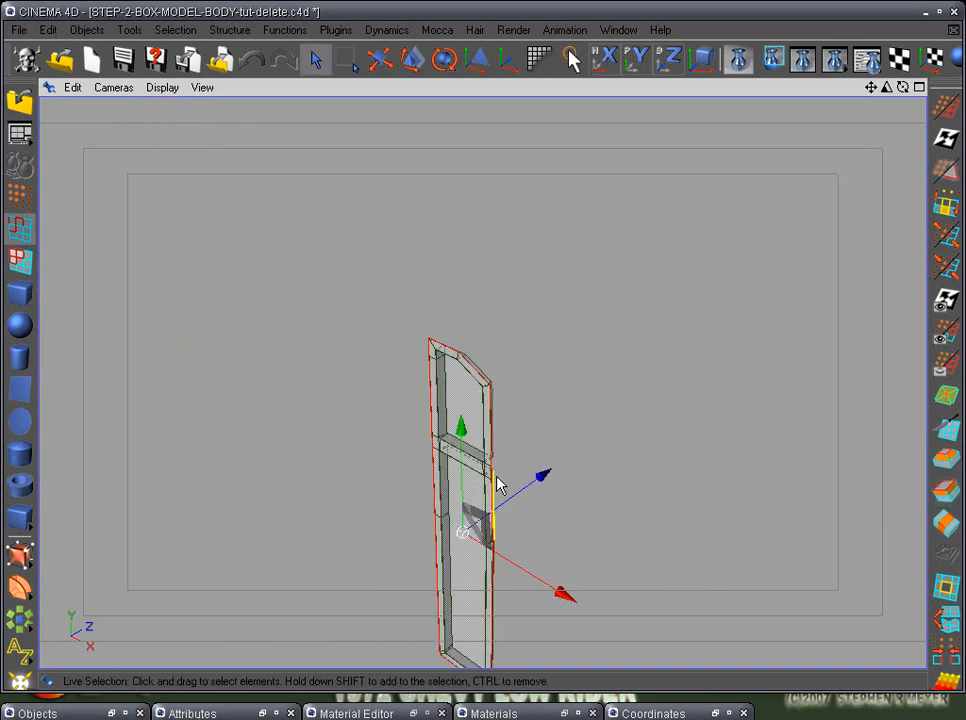
{"action": "left_click_drag", "start_coordinate": [541, 481], "coordinate": [549, 476]}
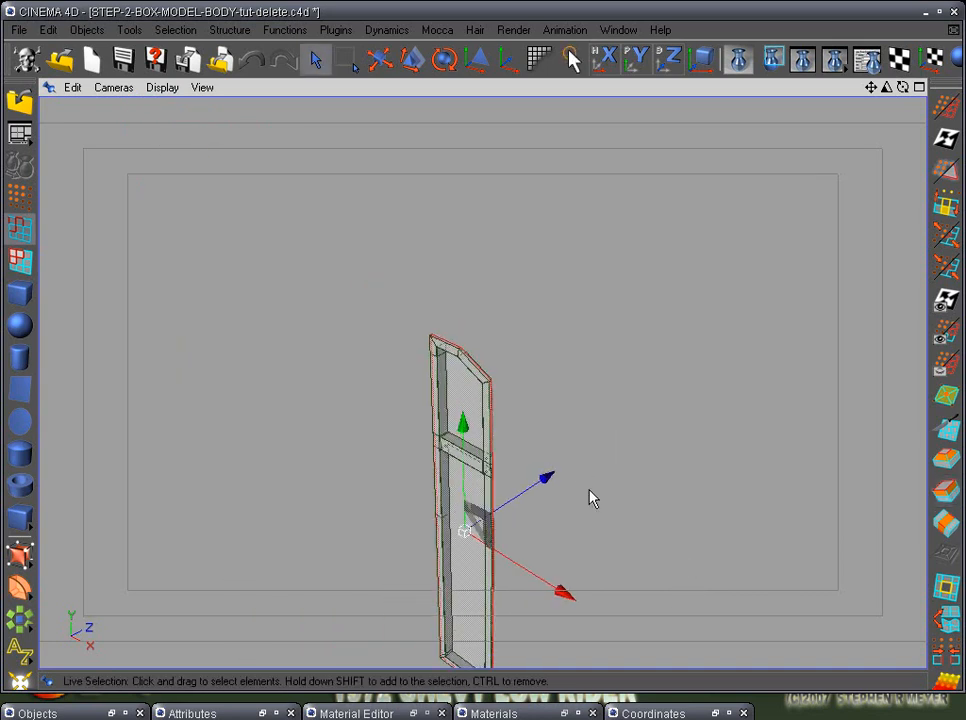
- Extrude the frame's outer edge loop again toward the back to give the frame a deep side wall
{"action": "scroll", "coordinate": [616, 492], "scroll_direction": "up", "scroll_amount": 6}
{"action": "scroll", "coordinate": [616, 492], "scroll_direction": "up", "scroll_amount": 3}
{"action": "left_click_drag", "start_coordinate": [671, 432], "coordinate": [450, 500], "text": "alt"}
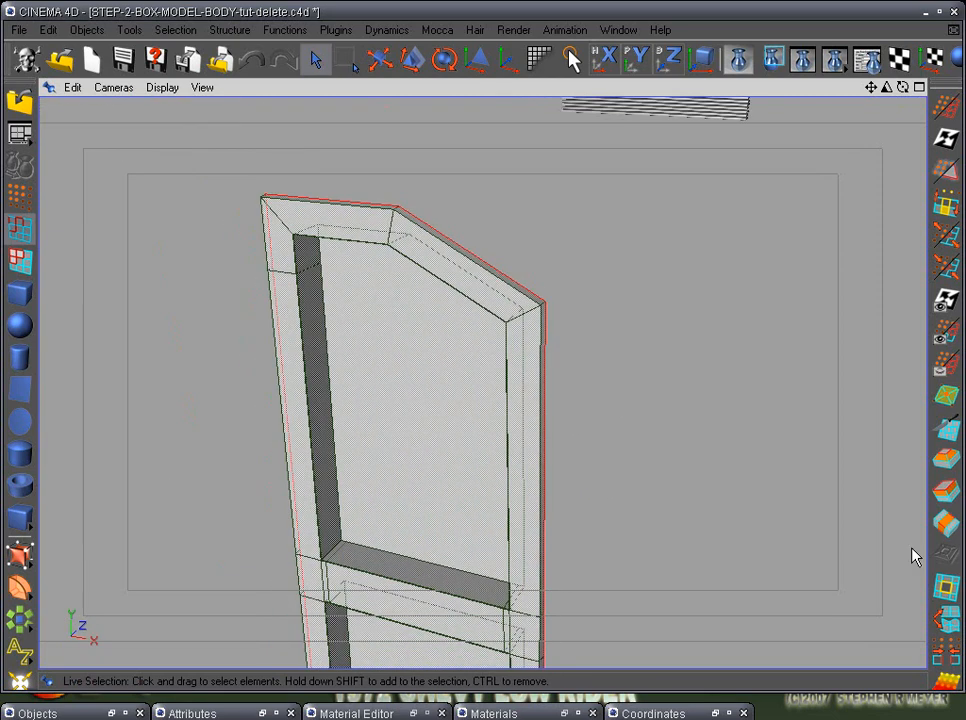
{"action": "left_click", "coordinate": [946, 490]}
{"action": "mouse_move", "coordinate": [697, 550]}
{"action": "left_mouse_down"}
{"action": "mouse_move", "coordinate": [733, 546]}
{"action": "mouse_move", "coordinate": [623, 505]}
{"action": "mouse_move", "coordinate": [629, 547]}
{"action": "mouse_move", "coordinate": [682, 556]}
{"action": "left_mouse_up"}
{"action": "scroll", "coordinate": [664, 512], "scroll_direction": "down", "scroll_amount": 4}
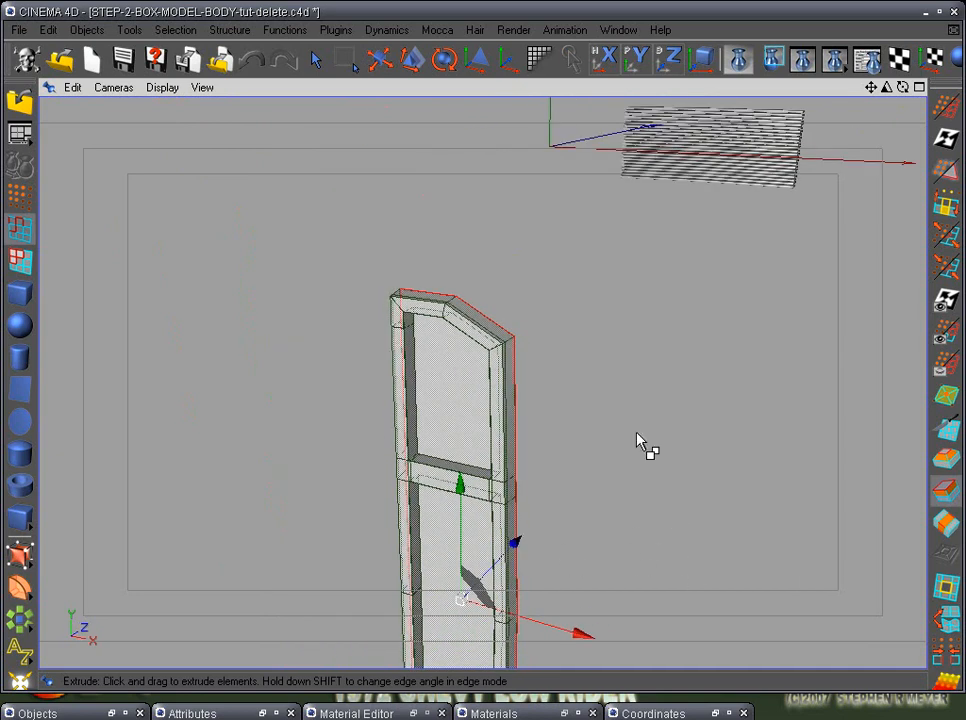
- Enable the HALF-PARTS-HYPER HyperNURBS object and inspect the smoothed tail light frame
{"action": "left_click", "coordinate": [108, 715]}
{"action": "left_click", "coordinate": [112, 714]}
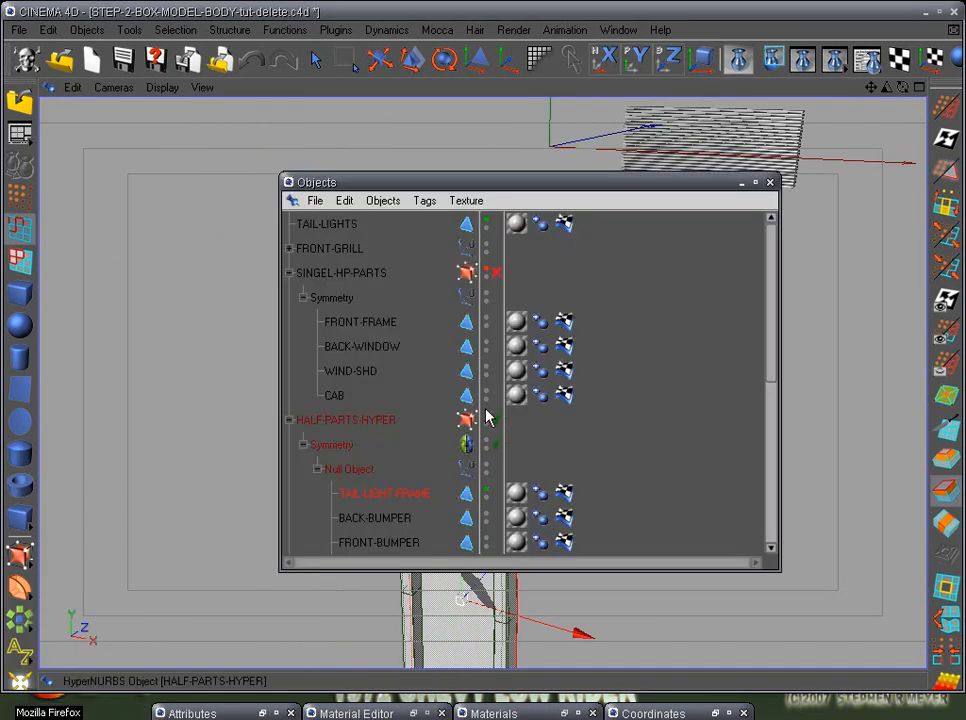
{"action": "left_click", "coordinate": [741, 183]}
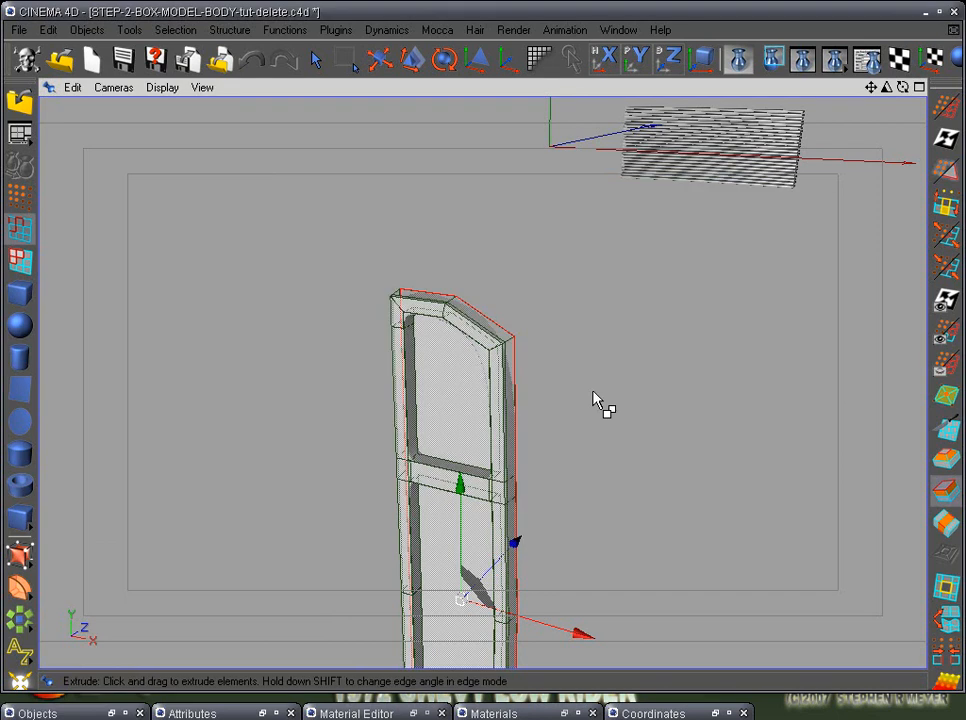
{"action": "left_click_drag", "start_coordinate": [597, 400], "coordinate": [533, 397], "text": "alt"}
{"action": "middle_click_drag", "start_coordinate": [533, 397], "coordinate": [548, 448], "text": "alt"}
{"action": "scroll", "coordinate": [548, 448], "scroll_direction": "up", "scroll_amount": 2}
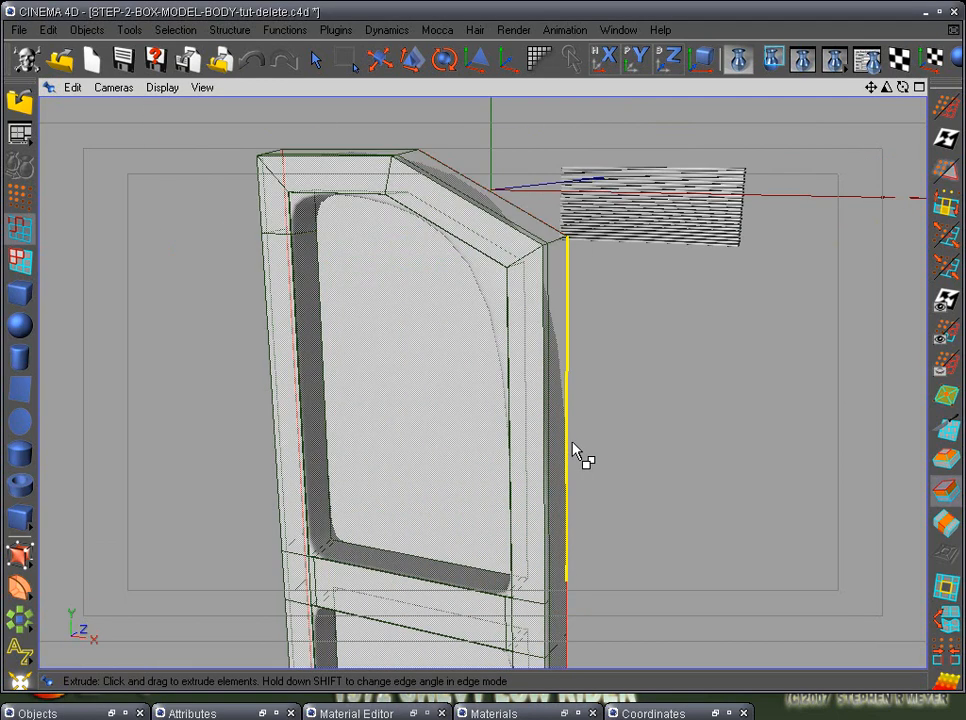
{"action": "left_click_drag", "start_coordinate": [583, 457], "coordinate": [752, 351], "text": "alt"}
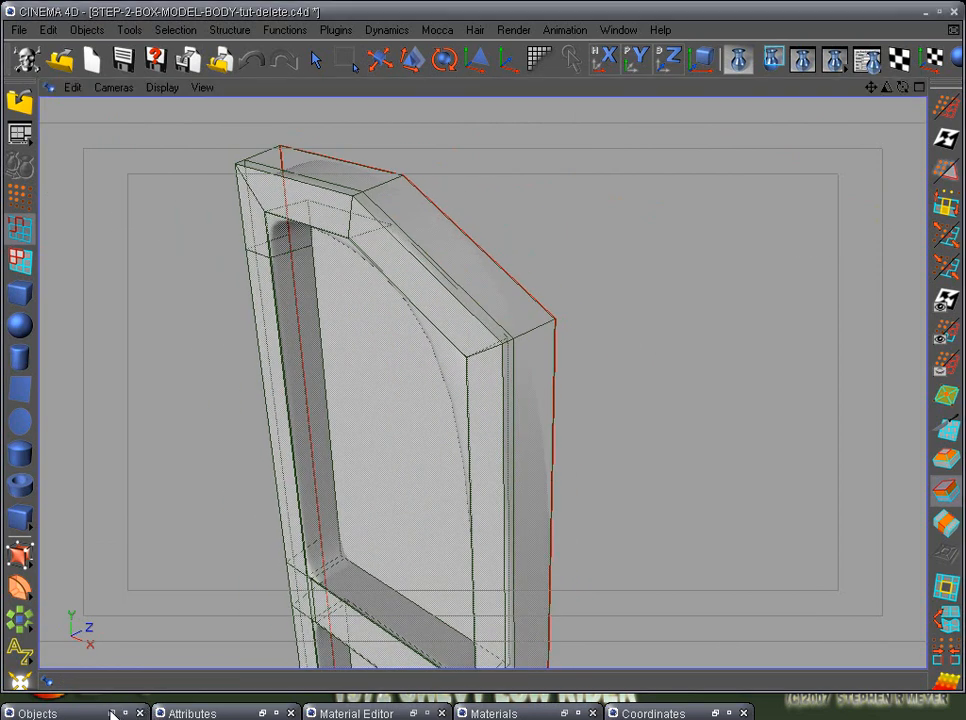
- Temporarily hide TAIL-LIGHT-FRAME to examine the duplicate TAIL-LIGHTS mesh, and show the frame again
{"action": "left_click", "coordinate": [112, 713]}
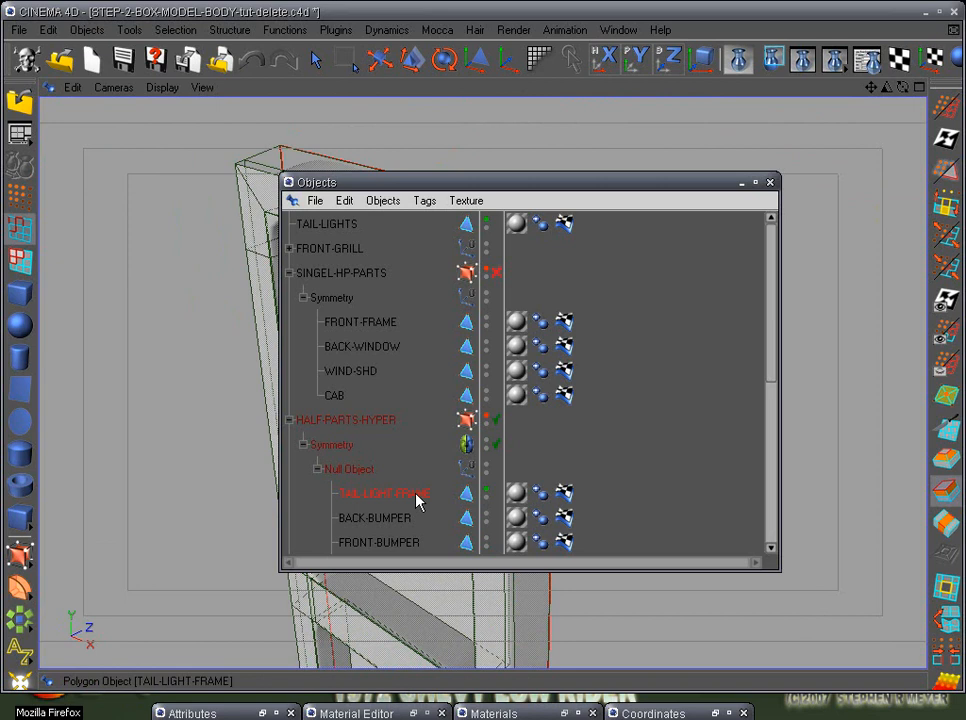
{"action": "left_click", "coordinate": [486, 491]}
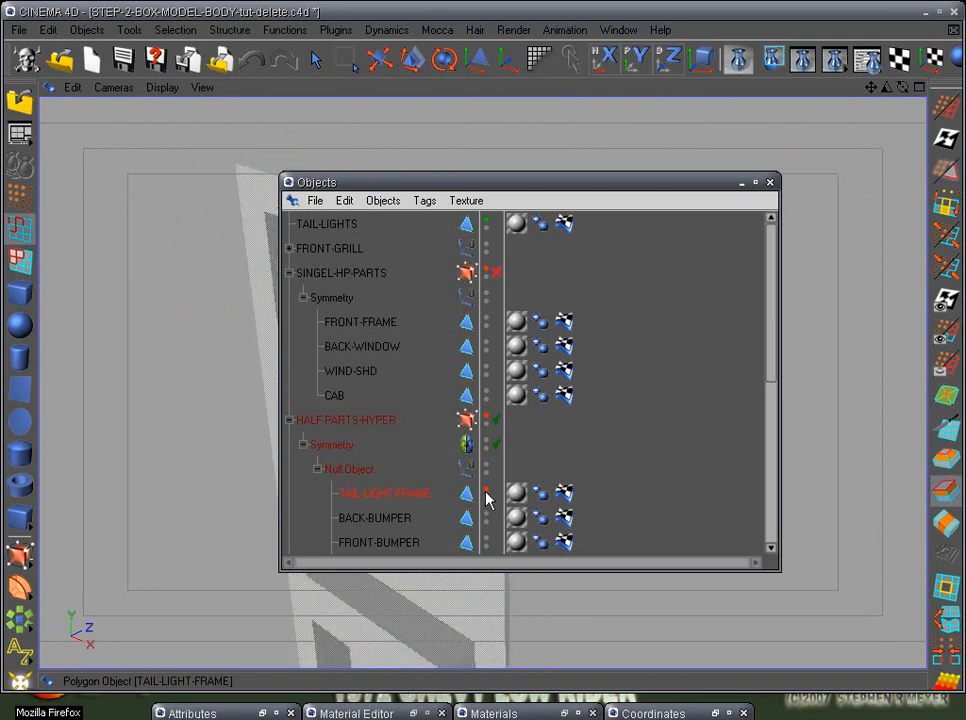
{"action": "mouse_move", "coordinate": [850, 590]}
{"action": "left_mouse_down", "text": "alt"}
{"action": "mouse_move", "coordinate": [392, 611]}
{"action": "mouse_move", "coordinate": [540, 610]}
{"action": "left_mouse_up", "text": "alt"}
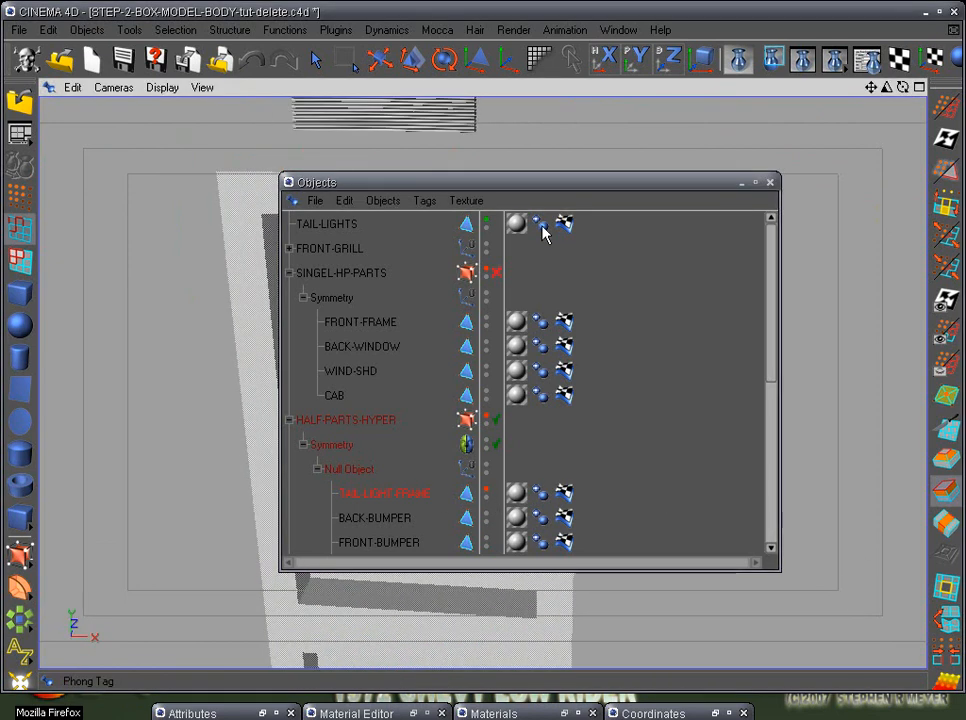
{"action": "left_click_drag", "start_coordinate": [552, 185], "coordinate": [691, 205]}
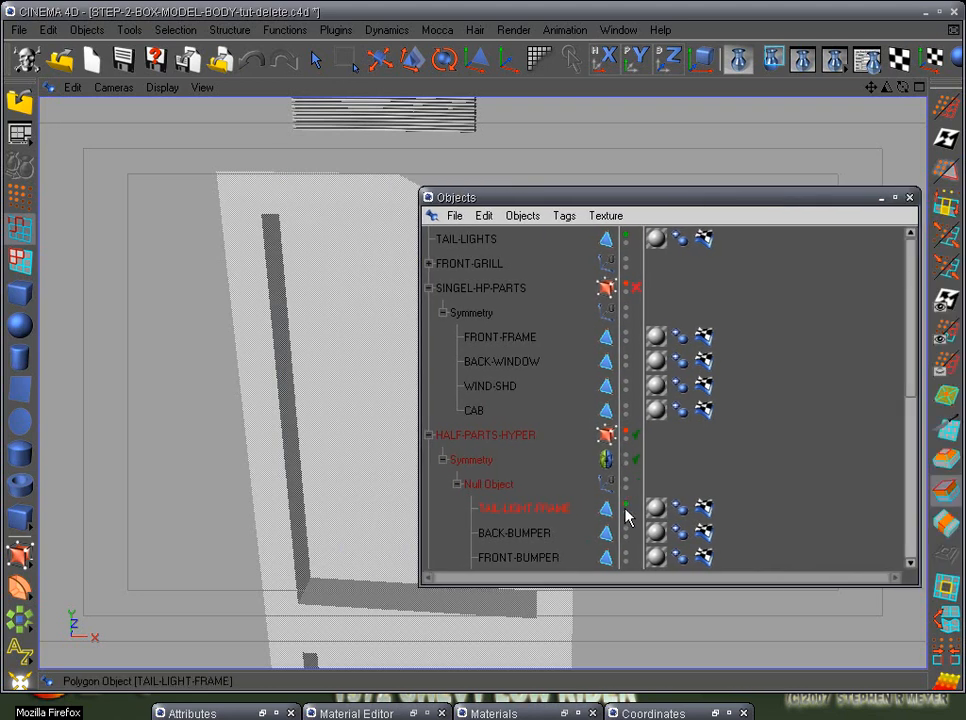
{"action": "left_click", "coordinate": [626, 507]}
{"action": "left_click", "coordinate": [895, 198]}
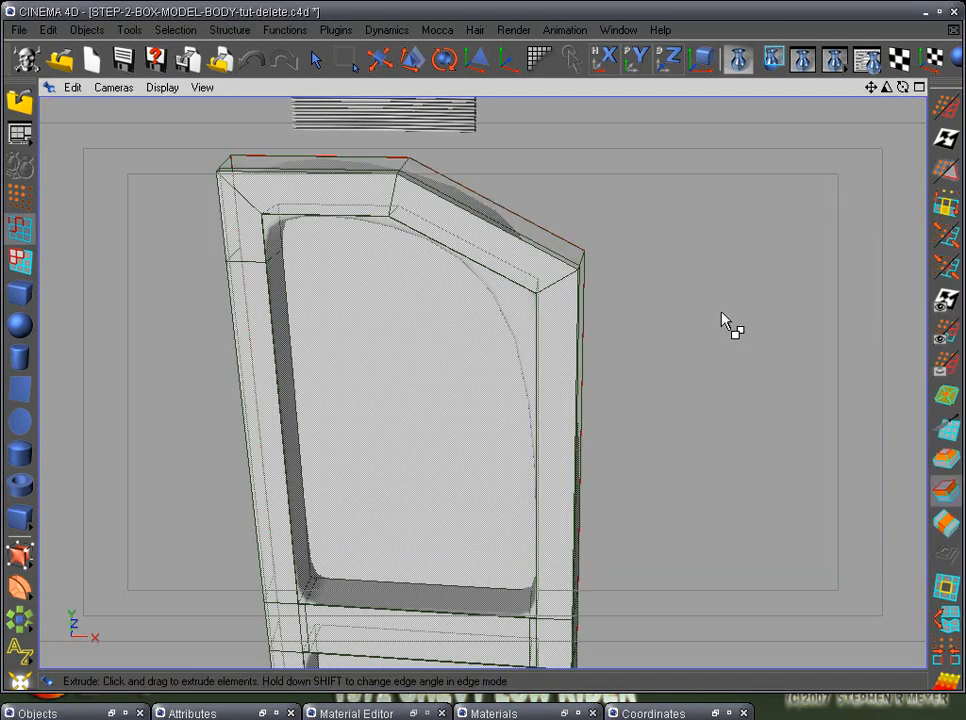
{"action": "left_click_drag", "start_coordinate": [722, 323], "coordinate": [818, 380], "text": "alt"}
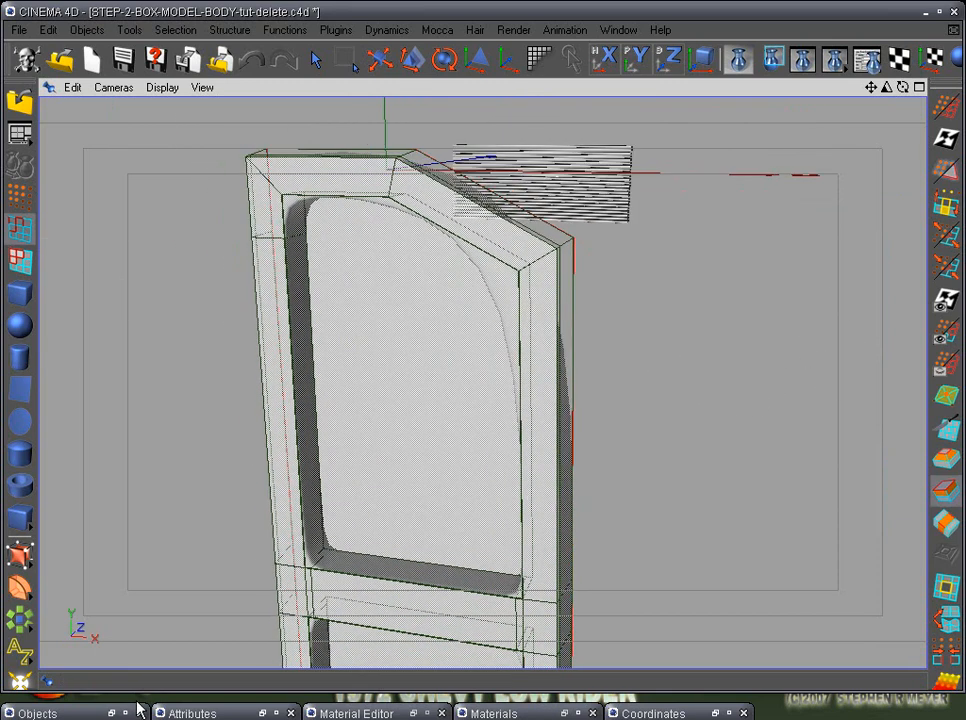
- Make TAIL-LIGHTS the active object and switch to polygon editing
{"action": "left_click", "coordinate": [113, 713]}
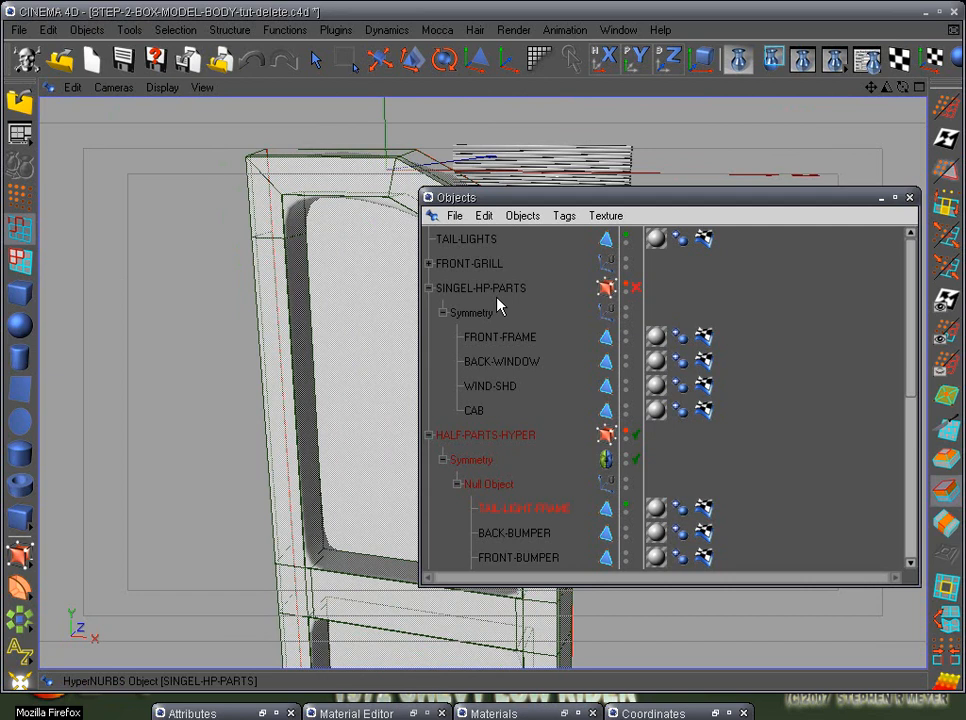
{"action": "left_click", "coordinate": [483, 239]}
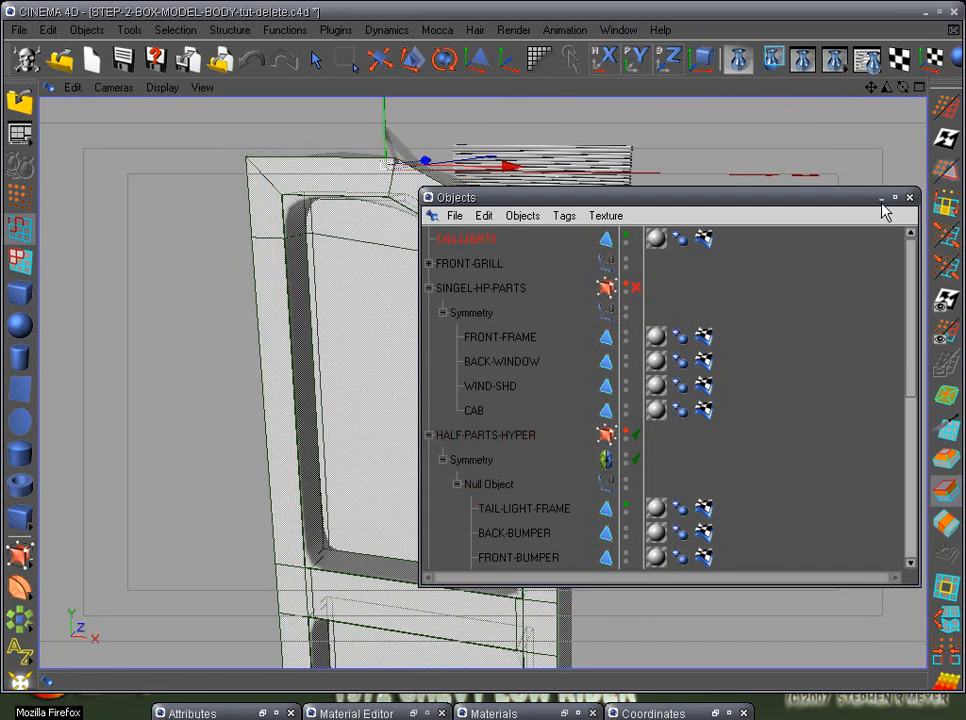
{"action": "left_click", "coordinate": [881, 199]}
{"action": "left_click", "coordinate": [18, 262]}
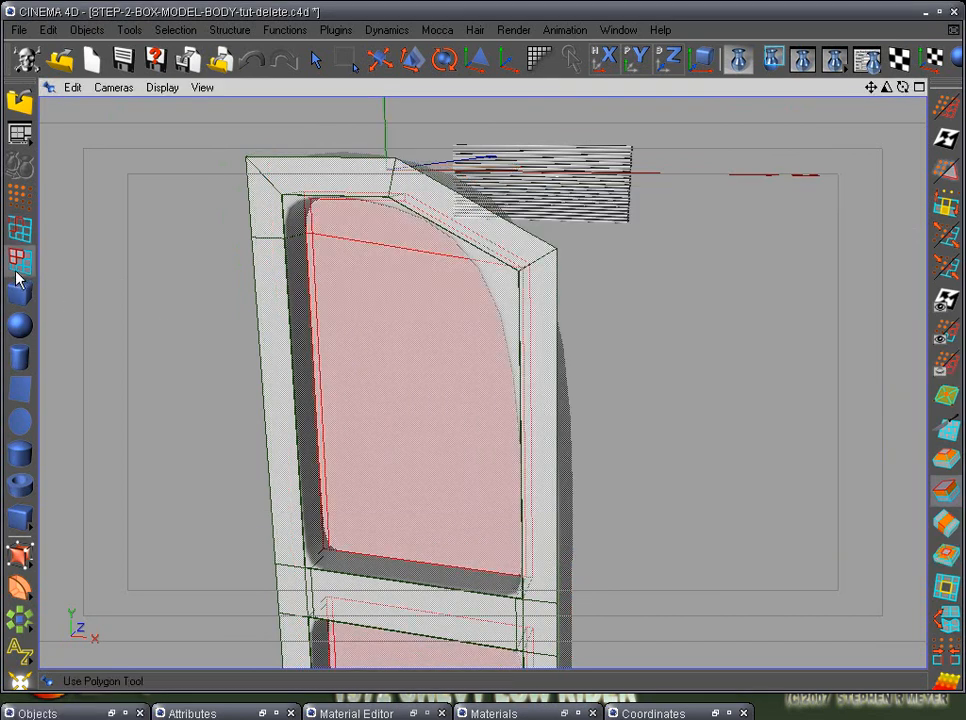
- Invert the polygon selection on TAIL-LIGHTS and delete the frame polygons, keeping only the recessed light surfaces
{"action": "key", "text": "d"}
{"action": "right_click", "coordinate": [632, 334]}
{"action": "left_click", "coordinate": [628, 450]}
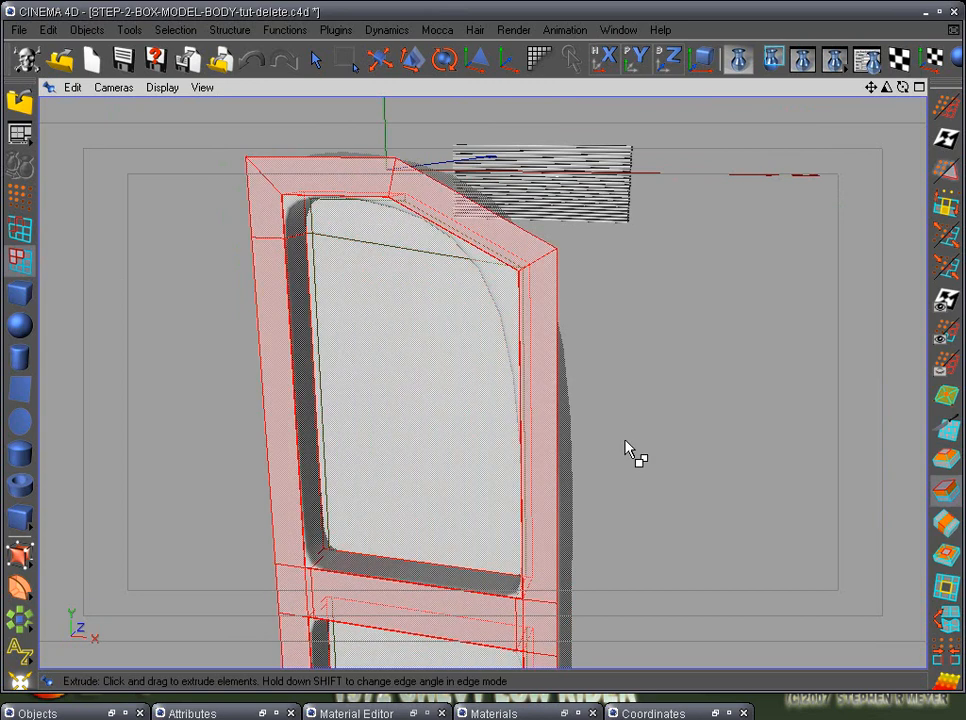
{"action": "left_click_drag", "start_coordinate": [628, 450], "coordinate": [700, 398], "text": "alt"}
{"action": "key", "text": "ctrl+h"}
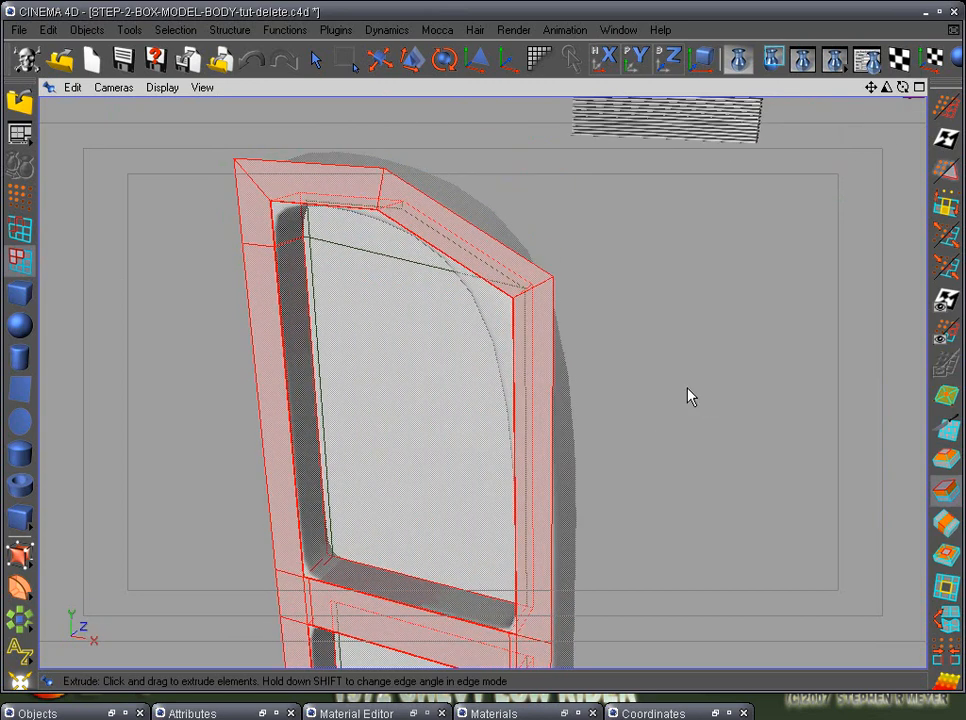
{"action": "right_click_drag", "start_coordinate": [688, 389], "coordinate": [750, 352], "text": "alt"}
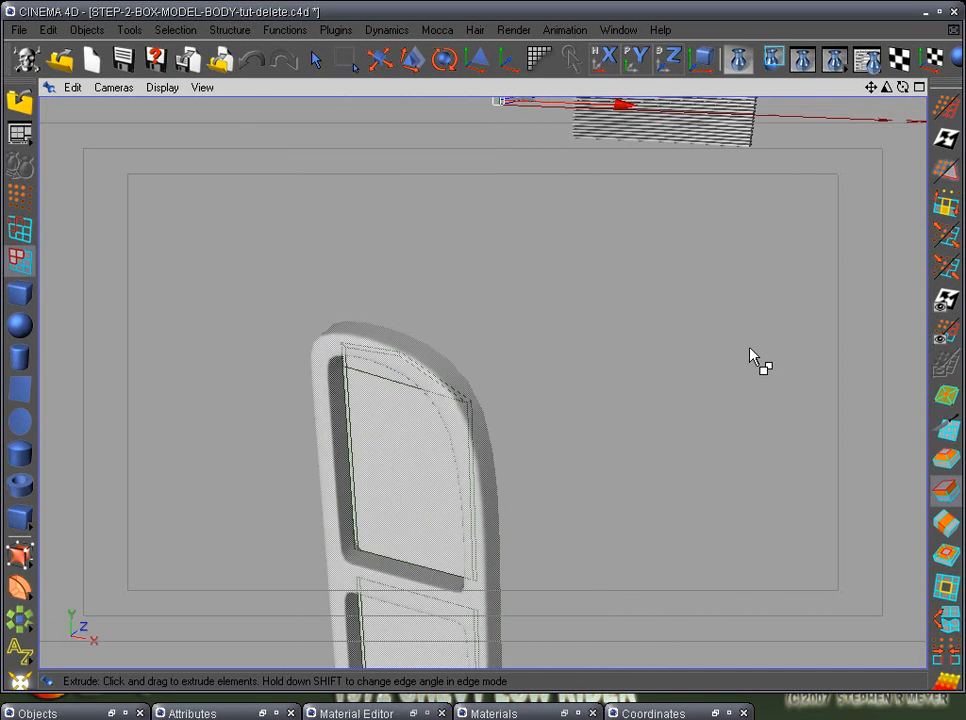
- Centre the TAIL-LIGHTS axis with Axis Tools, using the Bounding Box method, Move Axis to Object mode and 0% on all axes
{"action": "left_click", "coordinate": [335, 30]}
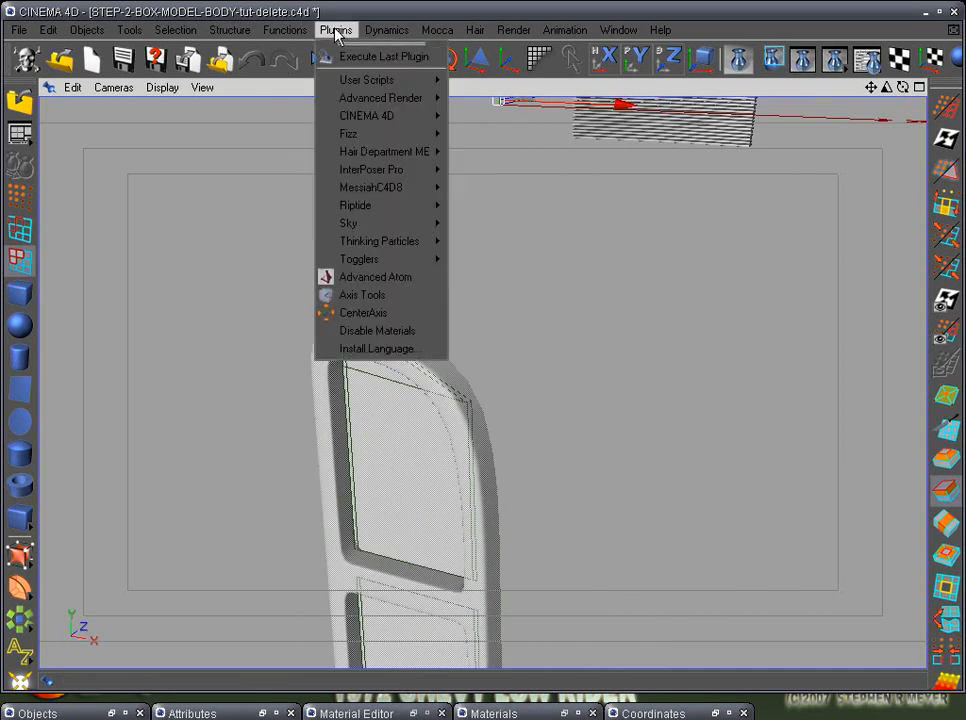
{"action": "left_click", "coordinate": [367, 302]}
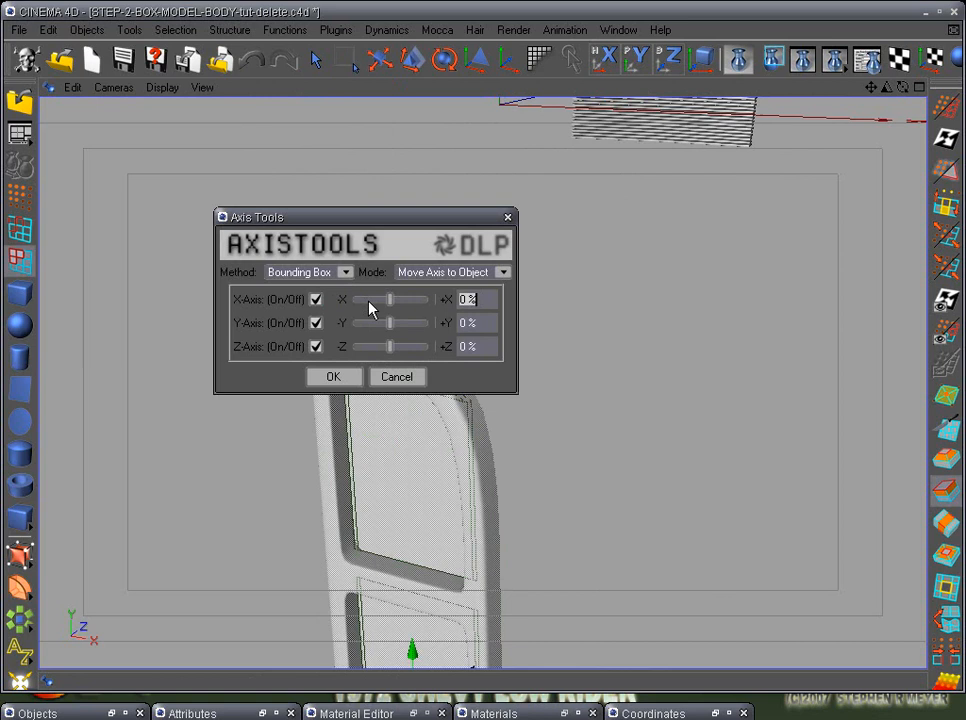
{"action": "left_click", "coordinate": [332, 377]}
{"action": "middle_click_drag", "start_coordinate": [573, 492], "coordinate": [626, 376], "text": "alt"}
{"action": "left_click_drag", "start_coordinate": [626, 376], "coordinate": [220, 278], "text": "alt"}
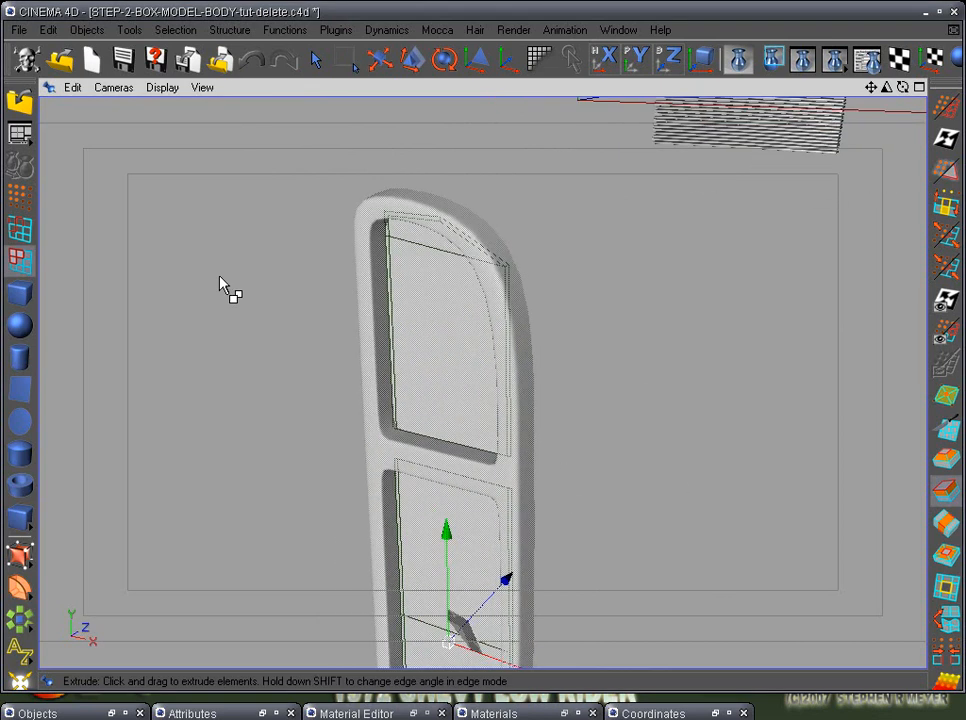
- Select all polygons of TAIL-LIGHTS and extrude them forward to fill the openings of the frame
{"action": "left_click", "coordinate": [946, 138]}
{"action": "left_click_drag", "start_coordinate": [655, 422], "coordinate": [690, 436], "text": "alt"}
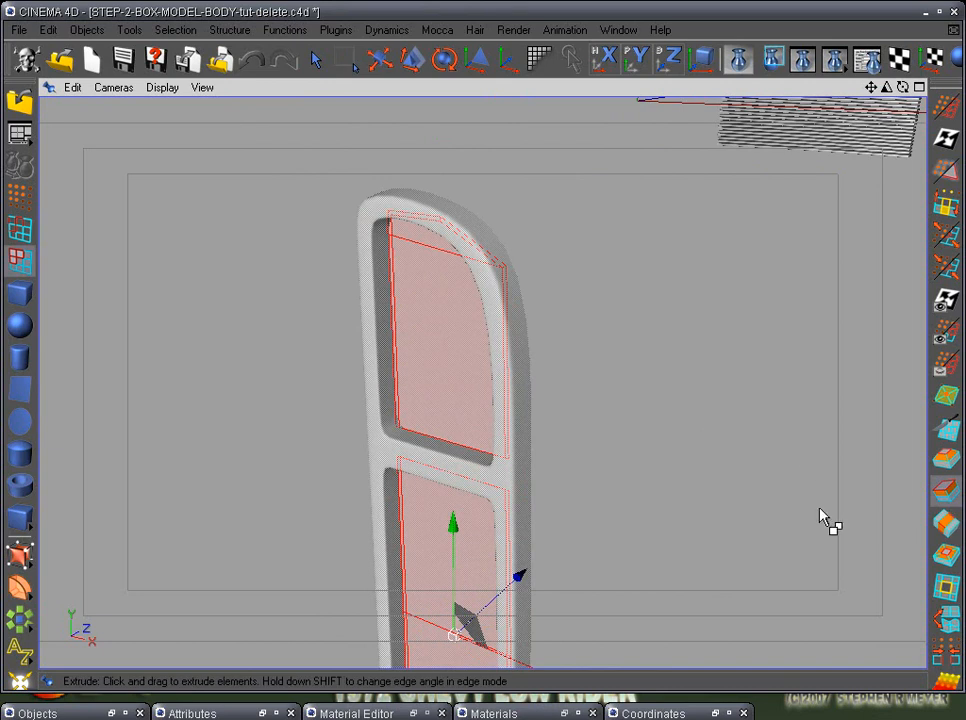
{"action": "left_click_drag", "start_coordinate": [826, 520], "coordinate": [668, 514], "text": "alt"}
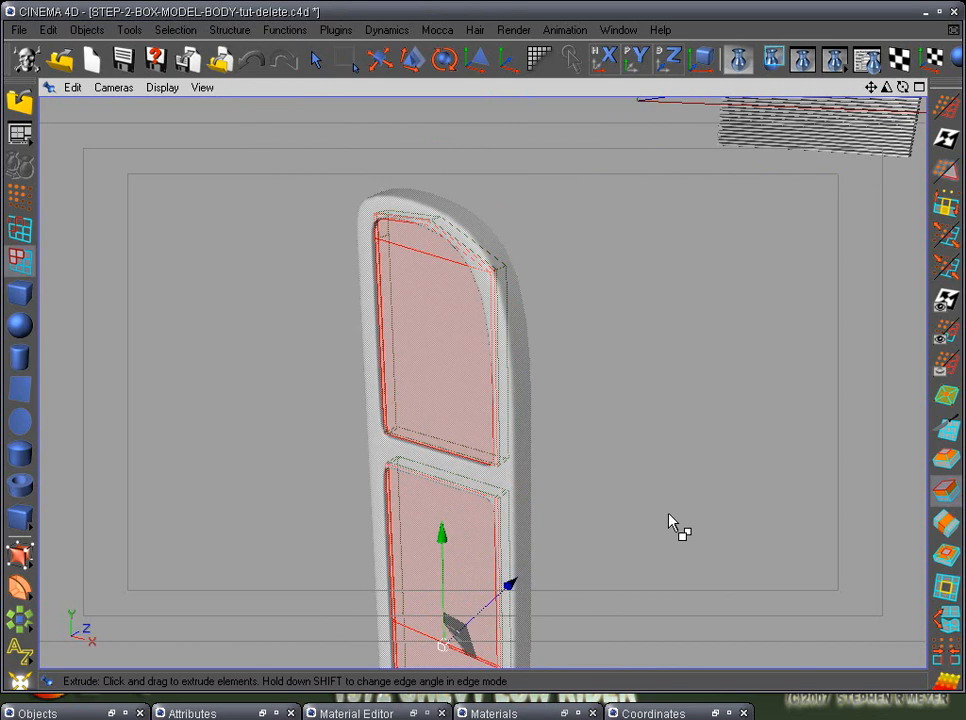
- Move TAIL-LIGHTS into the Null Object under HALF-PARTS-HYPER, directly above TAIL-LIGHT-FRAME
{"action": "left_click", "coordinate": [123, 713]}
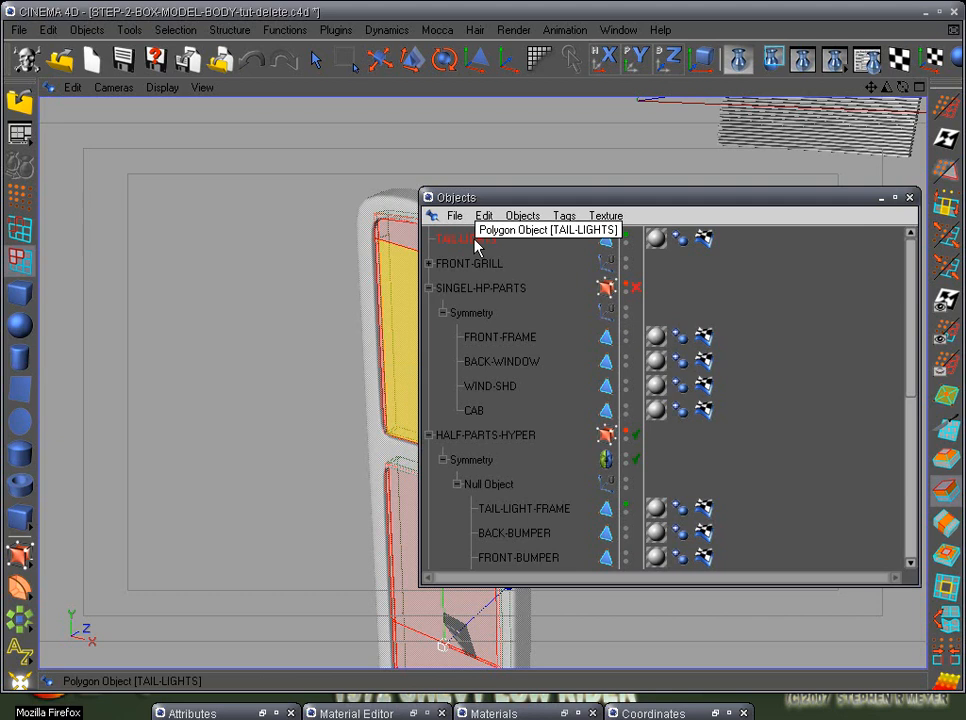
{"action": "left_click_drag", "start_coordinate": [474, 246], "coordinate": [498, 488]}
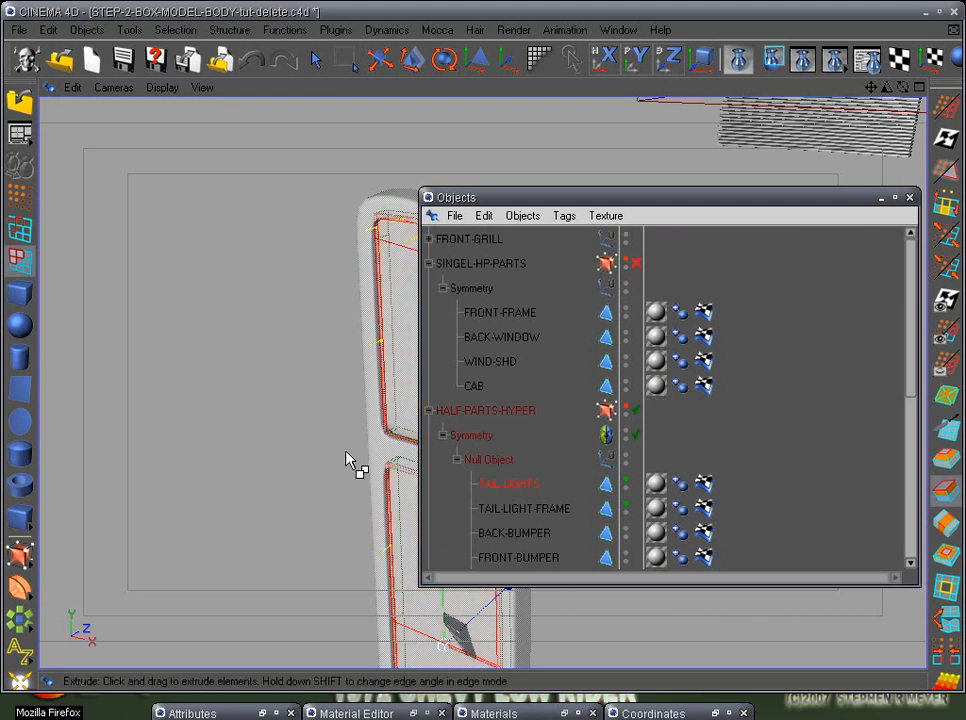
{"action": "left_click", "coordinate": [880, 198]}
- Render the region around the finished tail light and examine it together with its mirrored copy
{"action": "left_click_drag", "start_coordinate": [731, 357], "coordinate": [686, 386], "text": "alt"}
{"action": "scroll", "coordinate": [684, 387], "scroll_direction": "down", "scroll_amount": 5}
{"action": "scroll", "coordinate": [680, 385], "scroll_direction": "up", "scroll_amount": 3}
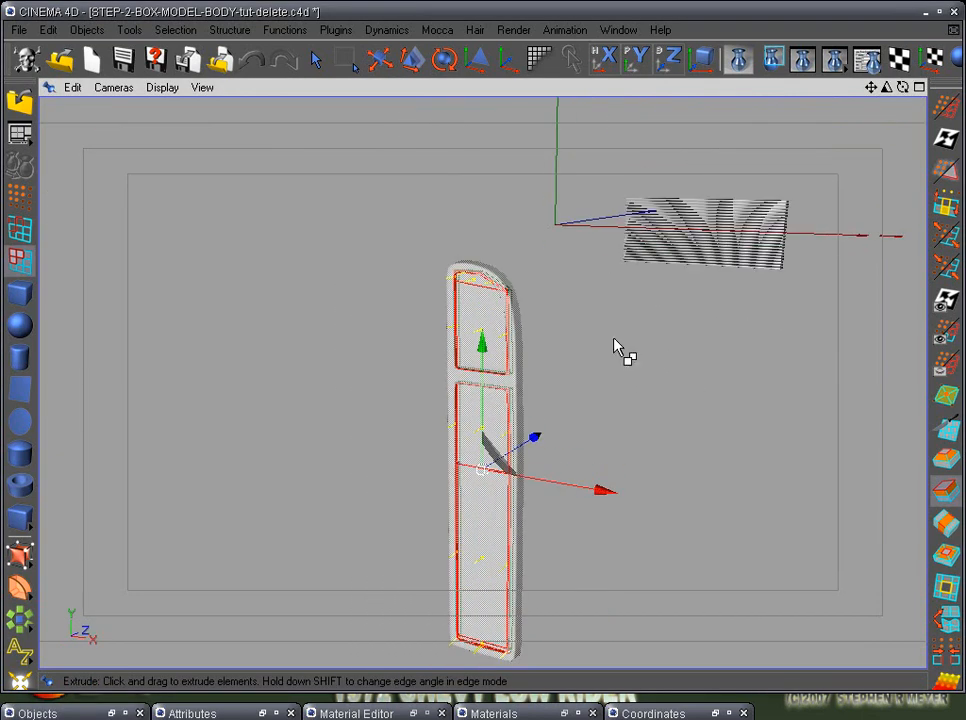
{"action": "left_click", "coordinate": [769, 63]}
{"action": "left_click_drag", "start_coordinate": [373, 237], "coordinate": [590, 632]}
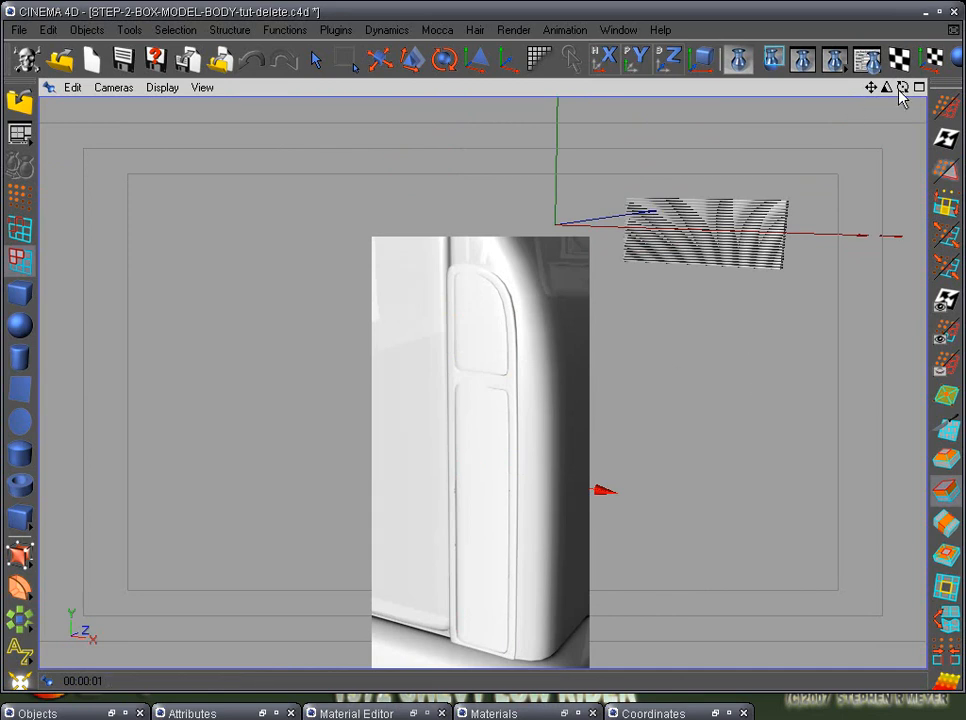
{"action": "left_click_drag", "start_coordinate": [646, 392], "coordinate": [481, 401], "text": "alt"}
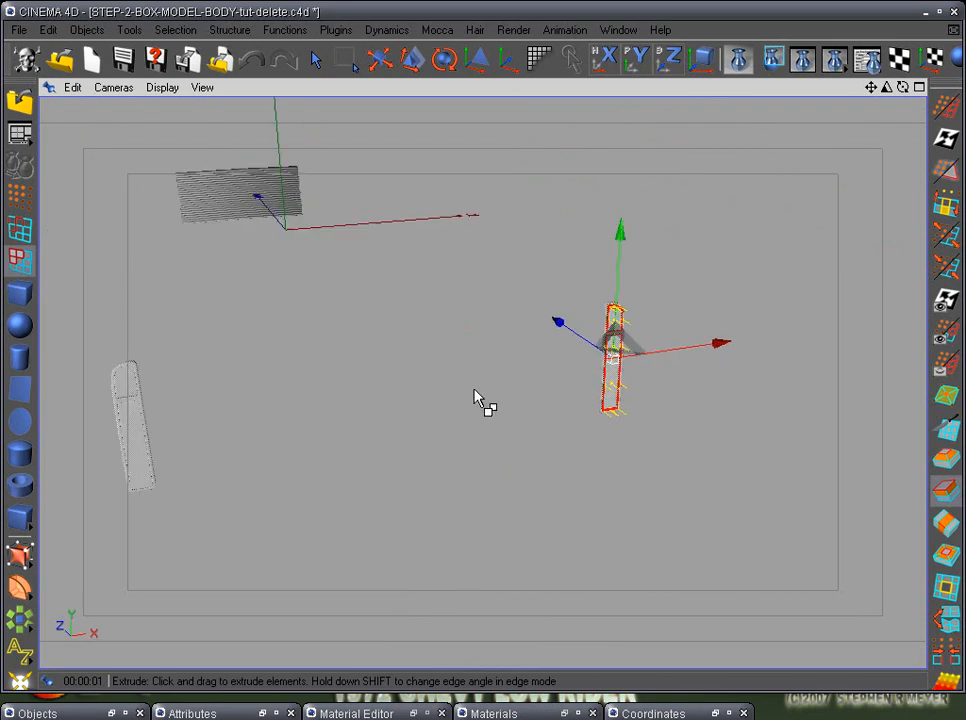
- Show all parts of HALF-PARTS-HYPER again and turn off Transparency in the Mat material
{"action": "left_click", "coordinate": [111, 713]}
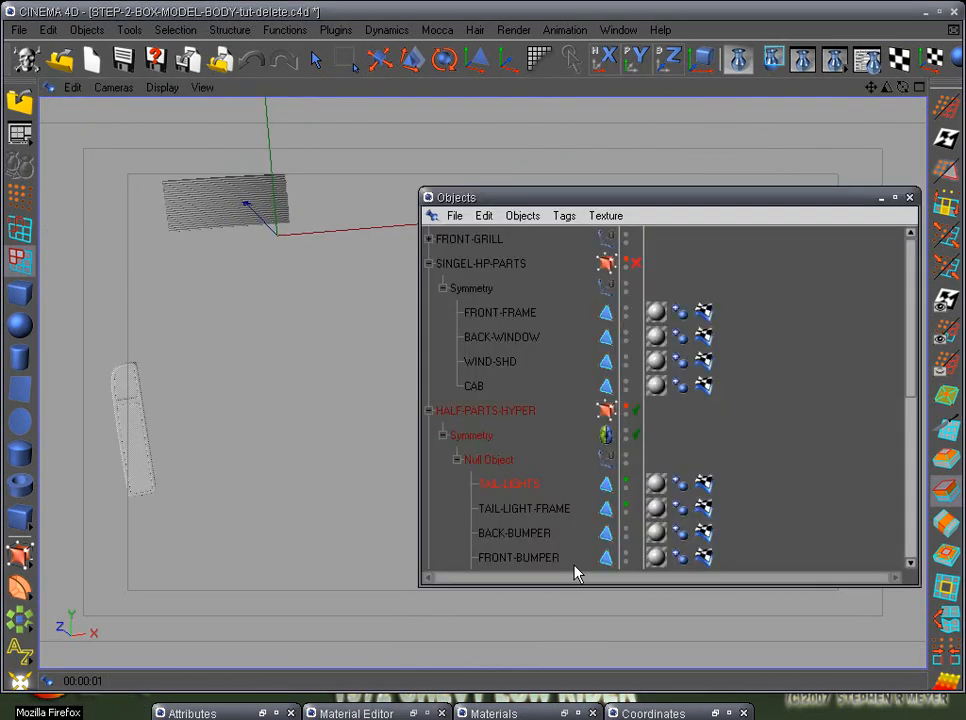
{"action": "left_click", "coordinate": [634, 410]}
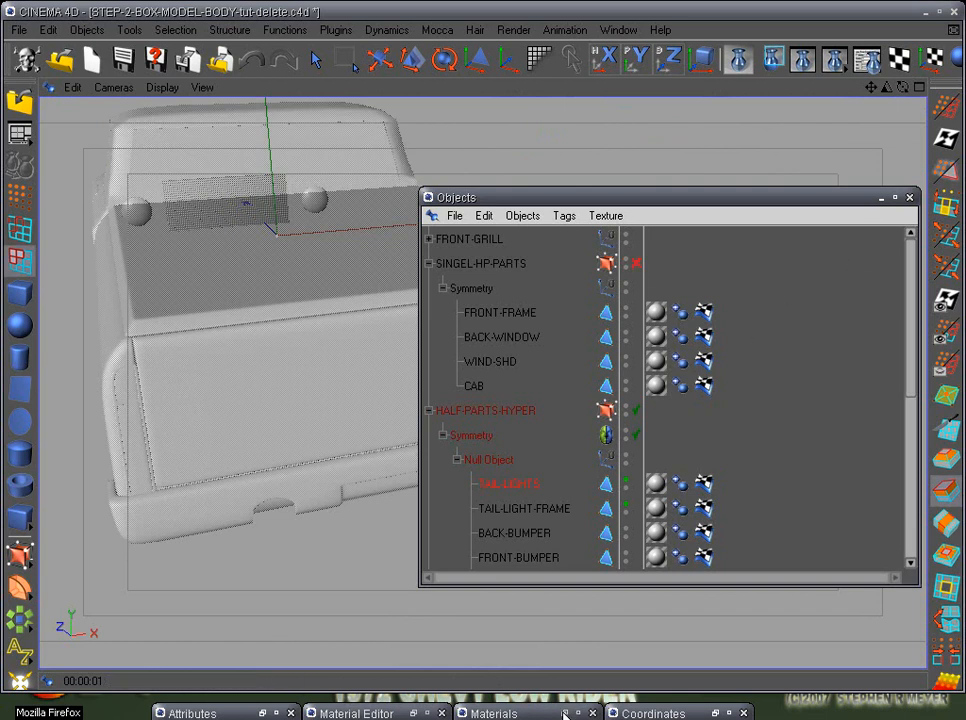
{"action": "left_click", "coordinate": [565, 713]}
{"action": "double_click", "coordinate": [714, 243]}
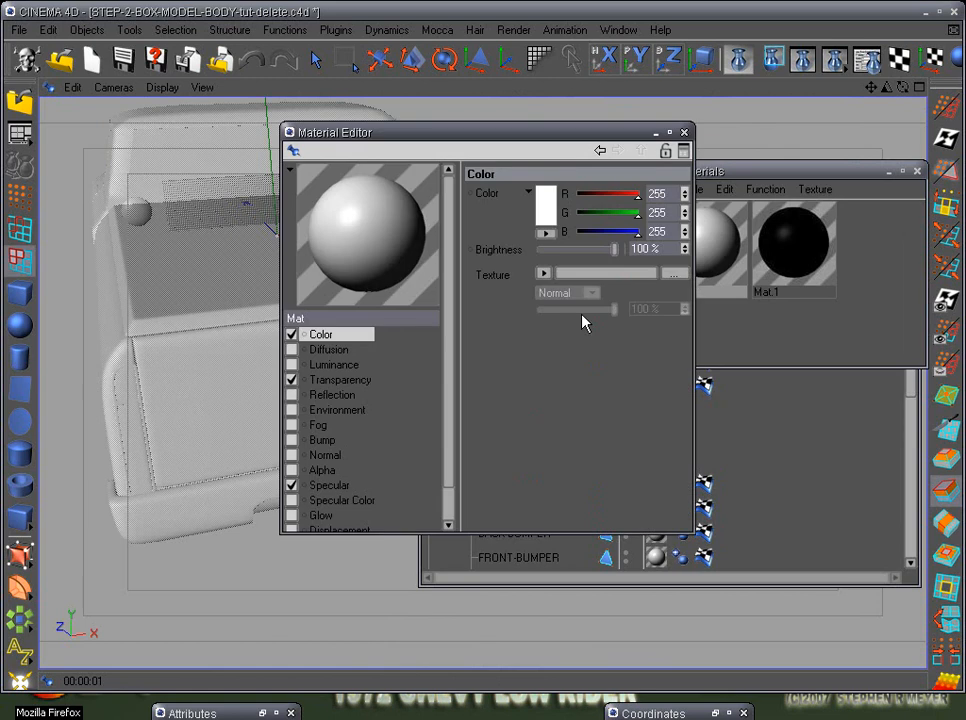
{"action": "left_click", "coordinate": [659, 133]}
{"action": "left_click", "coordinate": [889, 173]}
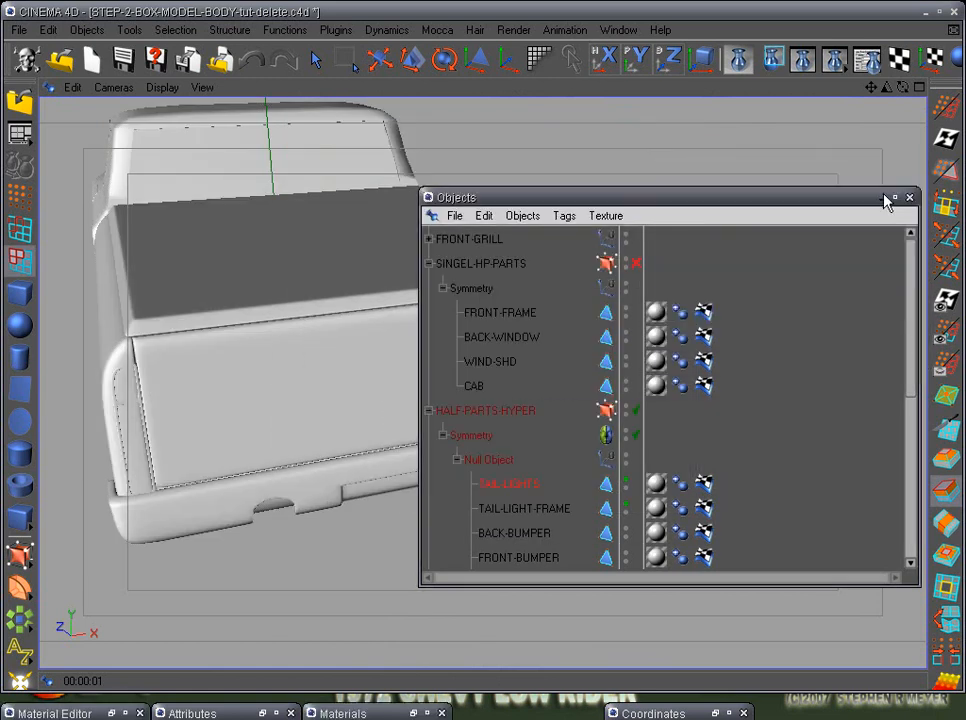
{"action": "left_click", "coordinate": [884, 200]}
- Examine how the tail lights sit against the rear body, from both rear corners and in the side view
{"action": "left_click_drag", "start_coordinate": [811, 371], "coordinate": [533, 517], "text": "alt"}
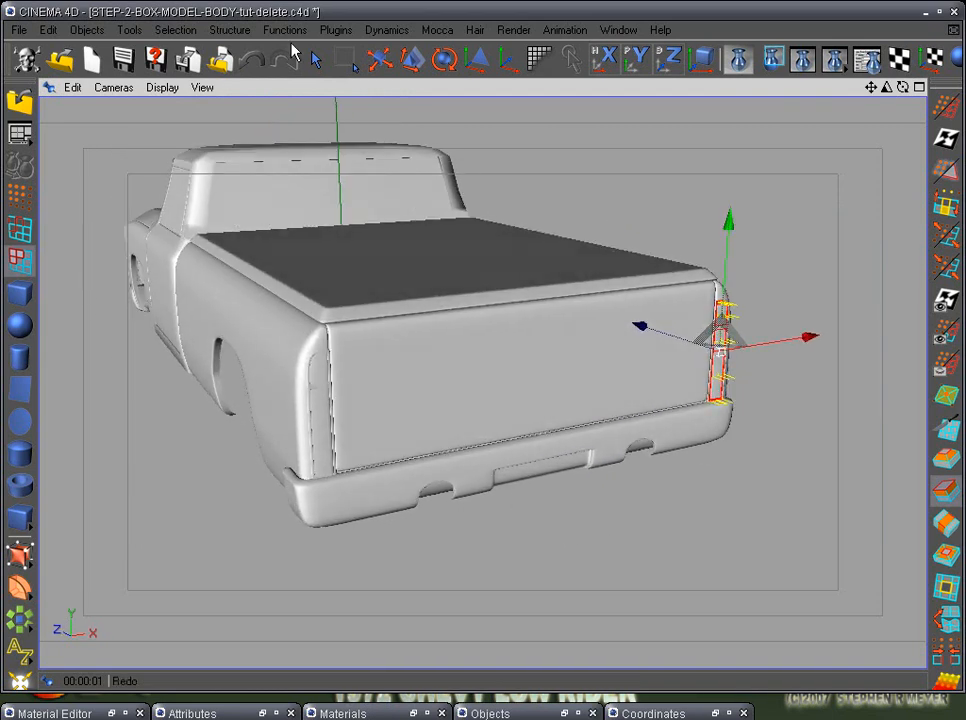
{"action": "left_click", "coordinate": [315, 60]}
{"action": "left_click_drag", "start_coordinate": [660, 539], "coordinate": [527, 586], "text": "alt"}
{"action": "scroll", "coordinate": [527, 586], "scroll_direction": "up", "scroll_amount": 10}
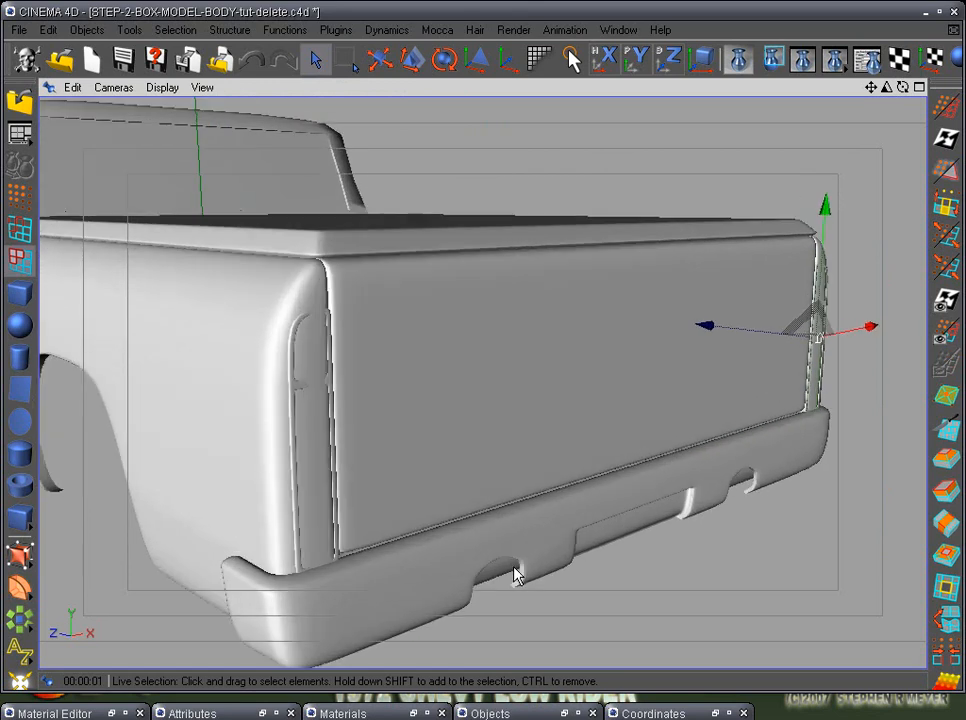
{"action": "left_click_drag", "start_coordinate": [463, 600], "coordinate": [590, 617], "text": "alt"}
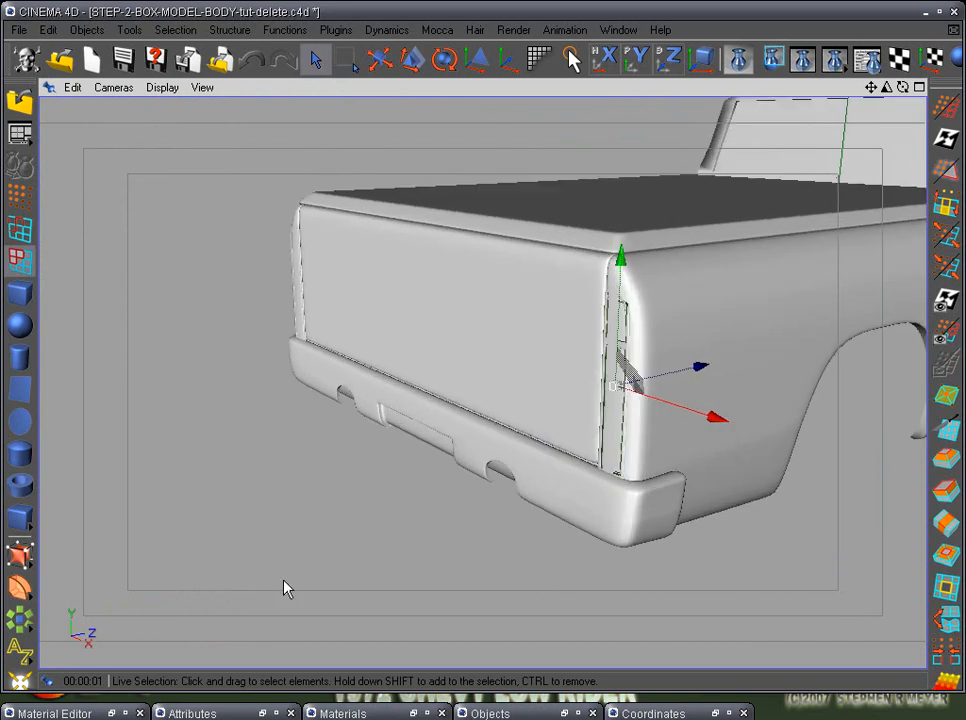
{"action": "key", "text": "F3"}
{"action": "middle_click_drag", "start_coordinate": [381, 516], "coordinate": [638, 533], "text": "alt"}
{"action": "scroll", "coordinate": [634, 533], "scroll_direction": "up", "scroll_amount": 4}
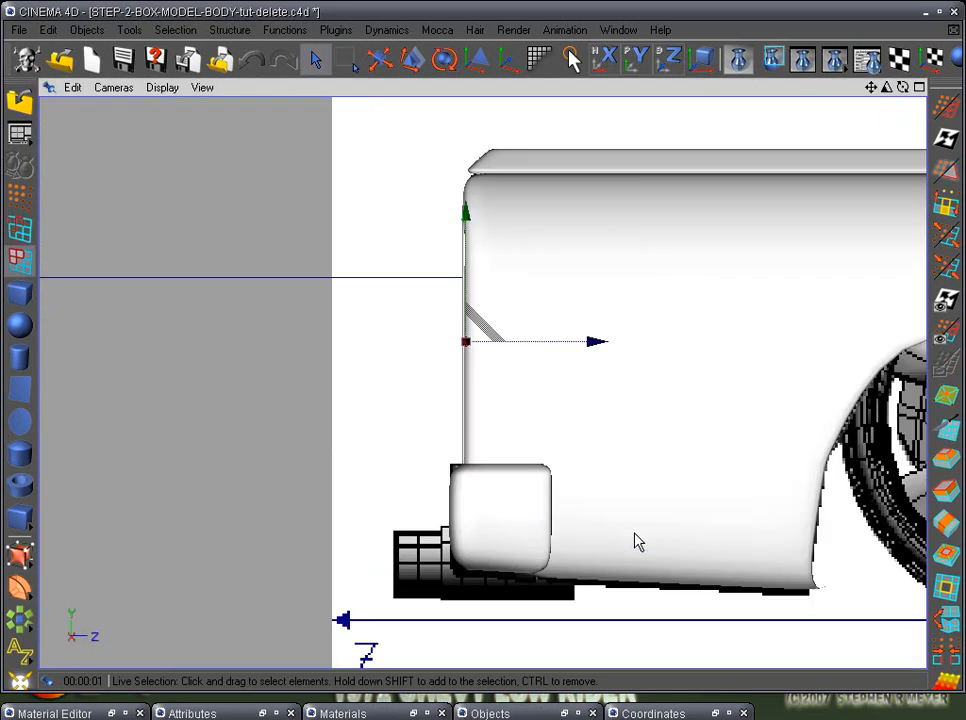
{"action": "scroll", "coordinate": [638, 542], "scroll_direction": "up", "scroll_amount": 1}
- Make TAIL-LIGHTS a child of TAIL-LIGHT-FRAME and select the frame object
{"action": "left_click", "coordinate": [111, 713]}
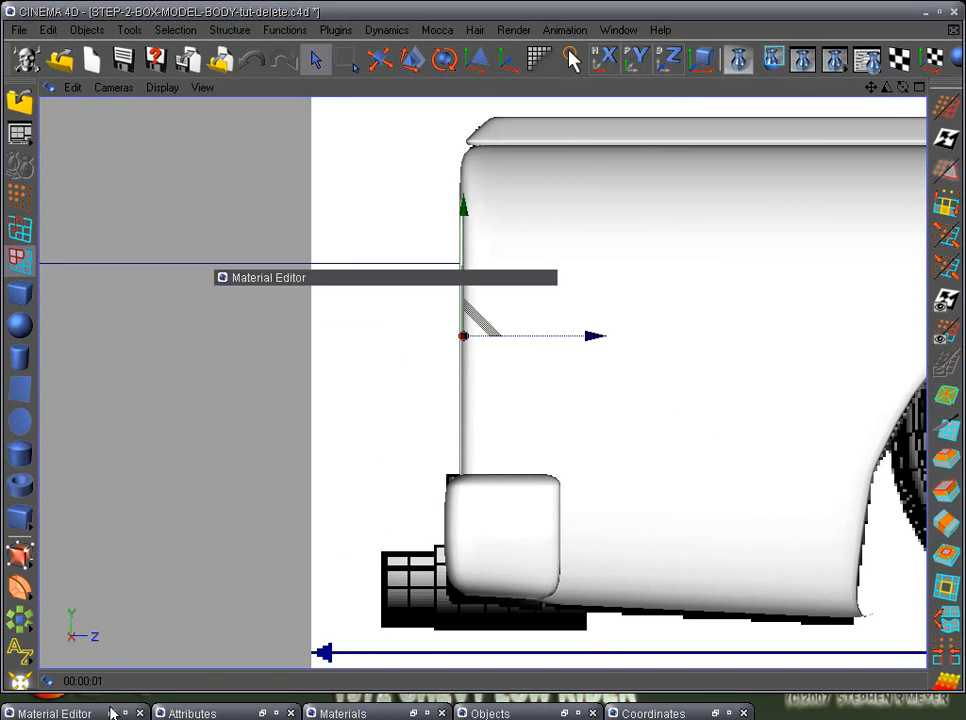
{"action": "left_click", "coordinate": [656, 133]}
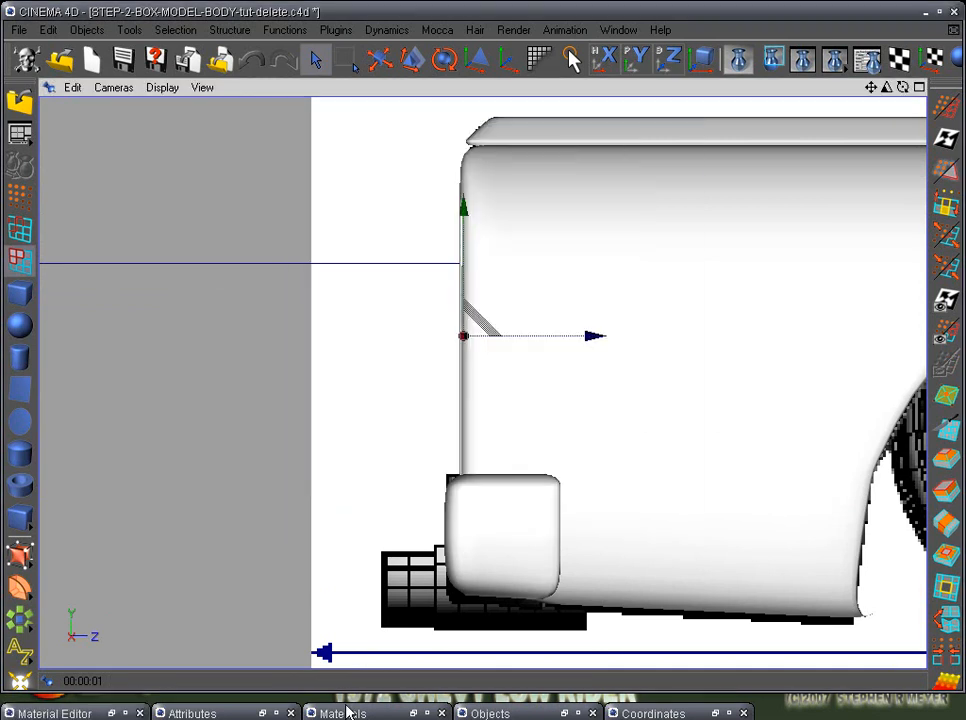
{"action": "left_click", "coordinate": [565, 713]}
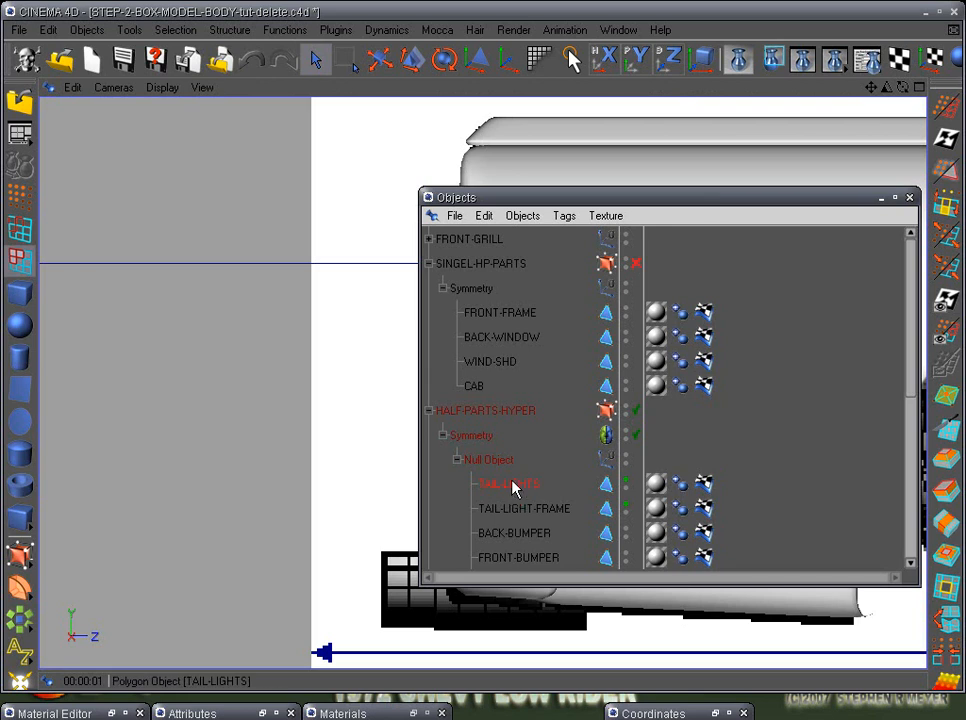
{"action": "left_click", "coordinate": [519, 510]}
{"action": "left_click_drag", "start_coordinate": [514, 490], "coordinate": [519, 517]}
{"action": "left_click", "coordinate": [516, 486]}
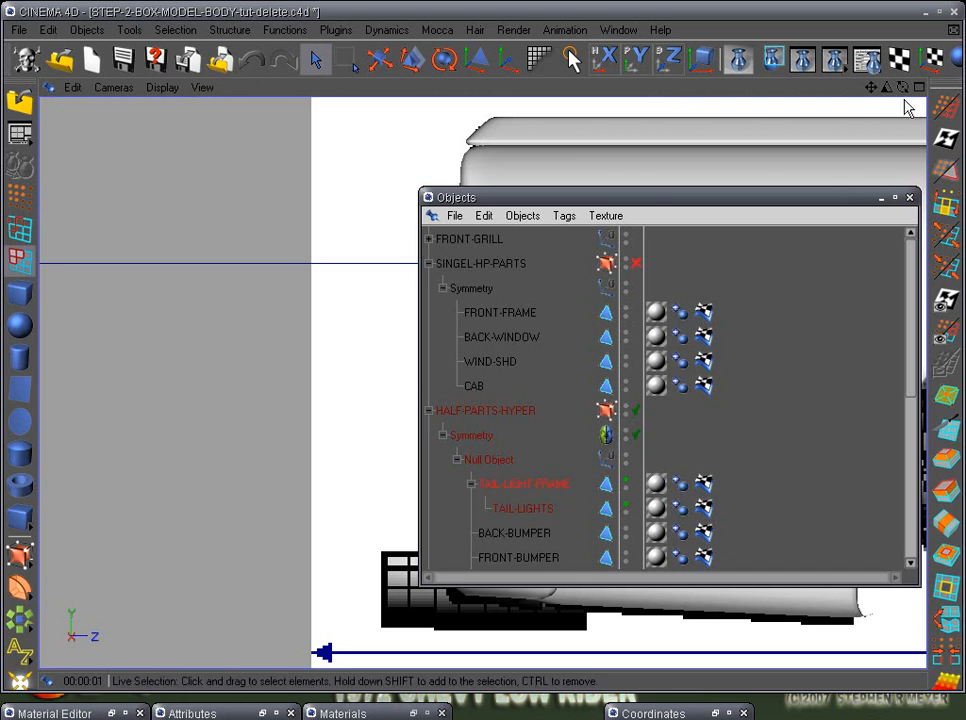
{"action": "left_click", "coordinate": [893, 198]}
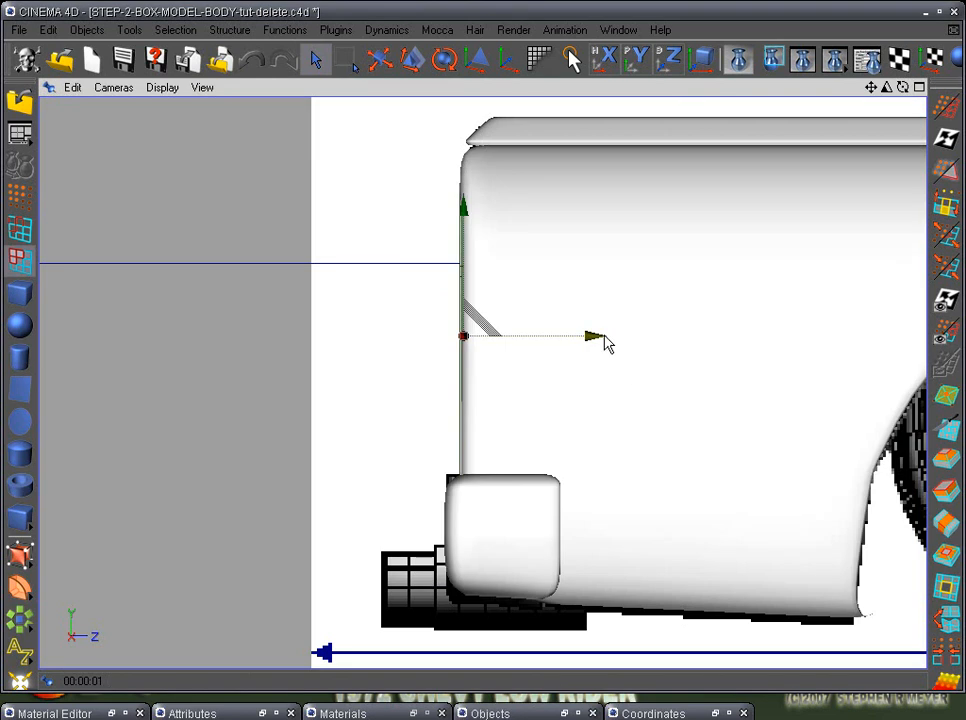
- Move TAIL-LIGHT-FRAME with its lights slightly rearward along Z in Model mode so the frame stands out from the body
{"action": "left_click", "coordinate": [476, 60]}
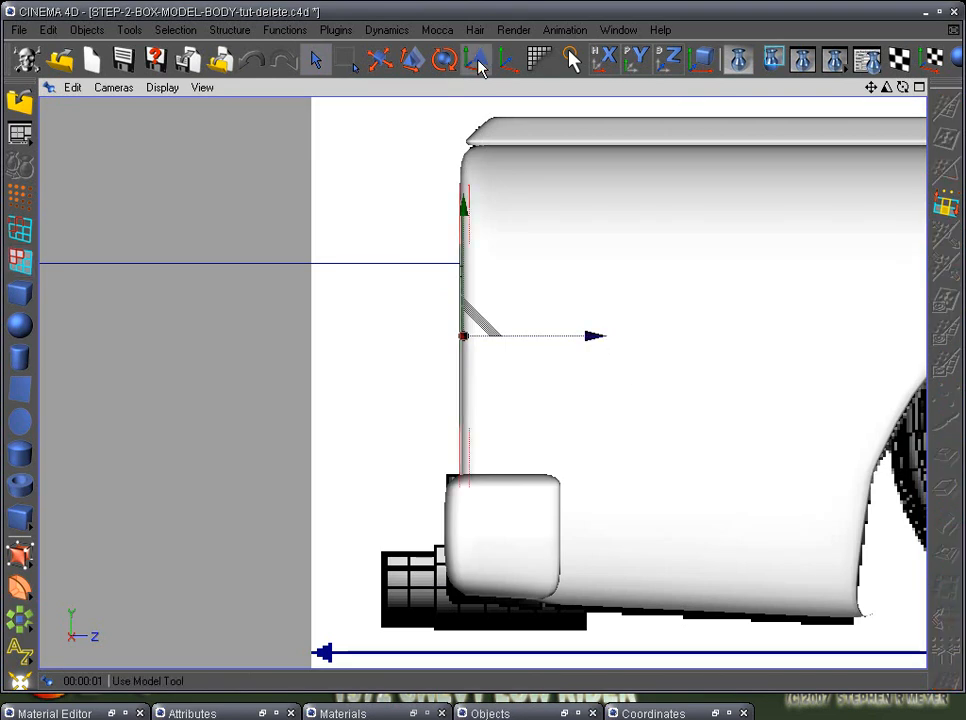
{"action": "left_click_drag", "start_coordinate": [596, 338], "coordinate": [590, 341]}
{"action": "scroll", "coordinate": [627, 332], "scroll_direction": "up", "scroll_amount": 5}
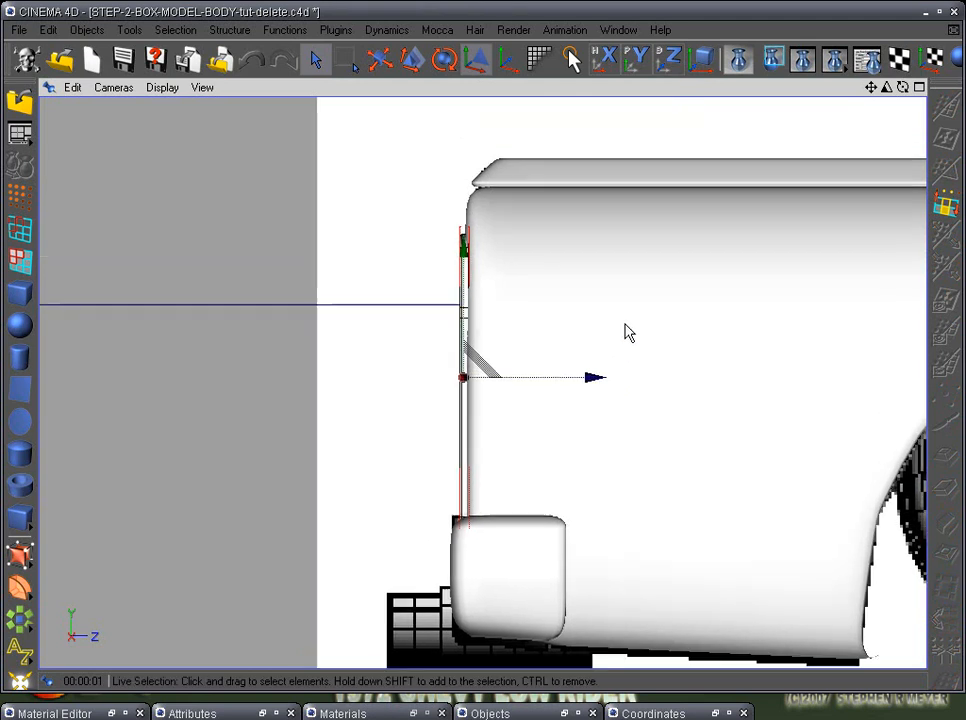
{"action": "mouse_move", "coordinate": [593, 368]}
{"action": "left_mouse_down"}
{"action": "mouse_move", "coordinate": [583, 377]}
{"action": "mouse_move", "coordinate": [591, 386]}
{"action": "left_mouse_up"}
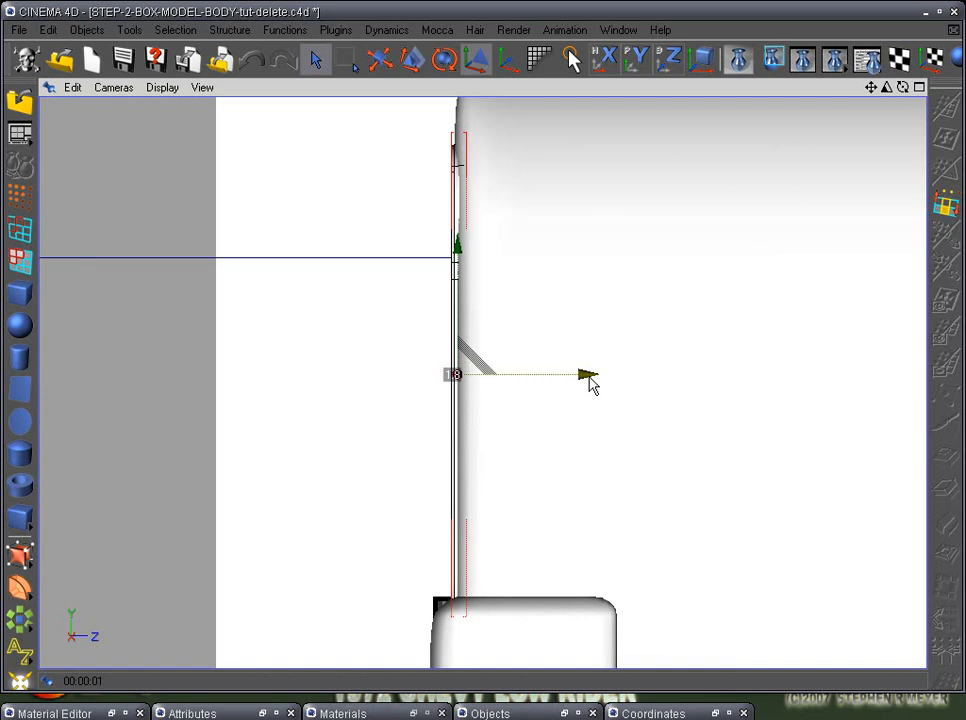
- Examine the moved tail light frame up close in the perspective view, including how far it protrudes from the body
{"action": "key", "text": "F1"}
{"action": "left_click_drag", "start_coordinate": [651, 393], "coordinate": [464, 396], "text": "alt"}
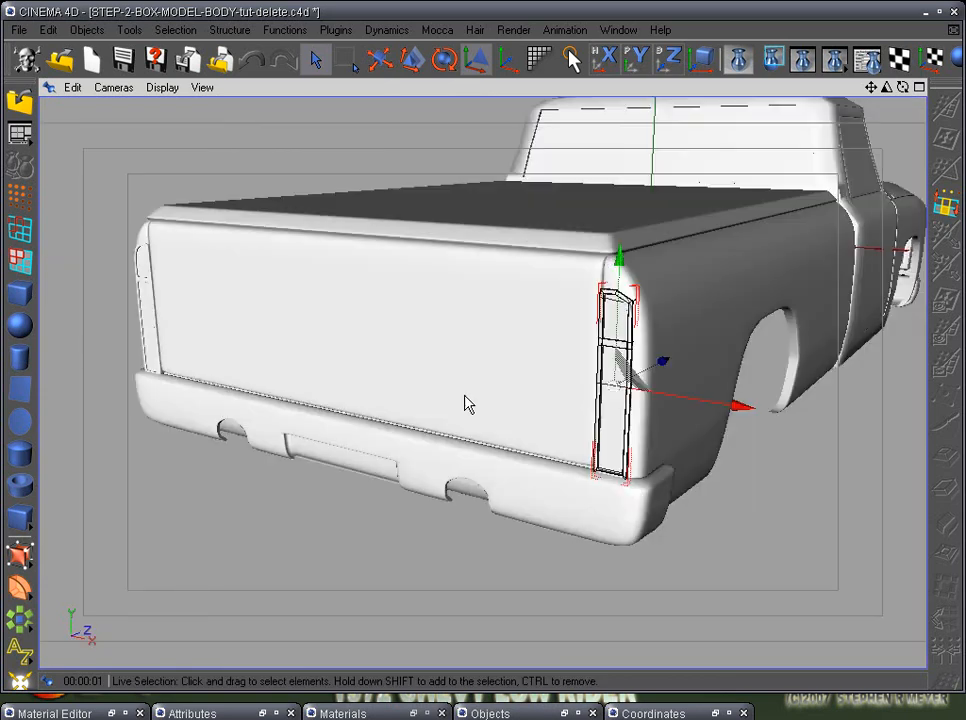
{"action": "scroll", "coordinate": [547, 373], "scroll_direction": "up", "scroll_amount": 2}
{"action": "middle_click_drag", "start_coordinate": [547, 372], "coordinate": [453, 407], "text": "alt"}
{"action": "scroll", "coordinate": [453, 407], "scroll_direction": "up", "scroll_amount": 3}
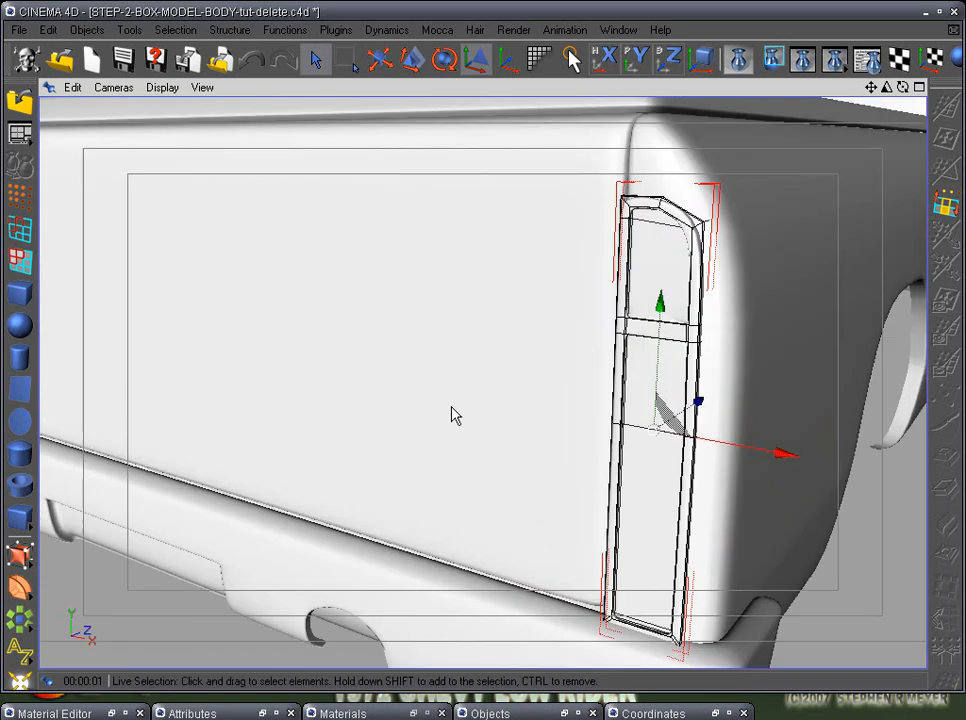
{"action": "left_click_drag", "start_coordinate": [453, 407], "coordinate": [541, 379], "text": "alt"}
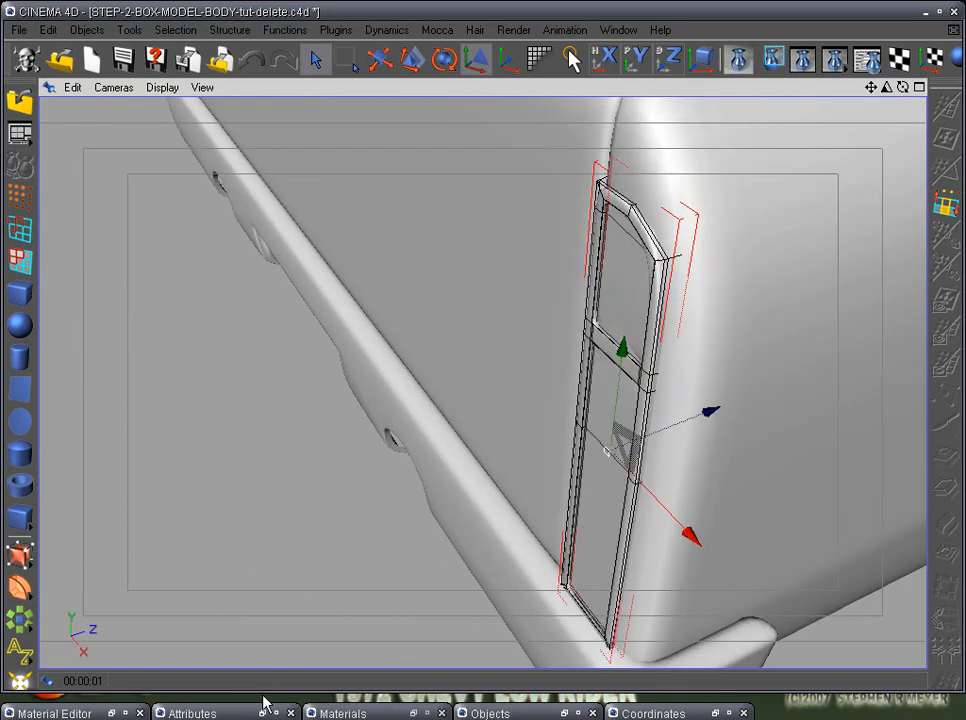
- Select TAIL-LIGHTS, adjust its position along Z inside the frame, and save the project
{"action": "left_click", "coordinate": [110, 713]}
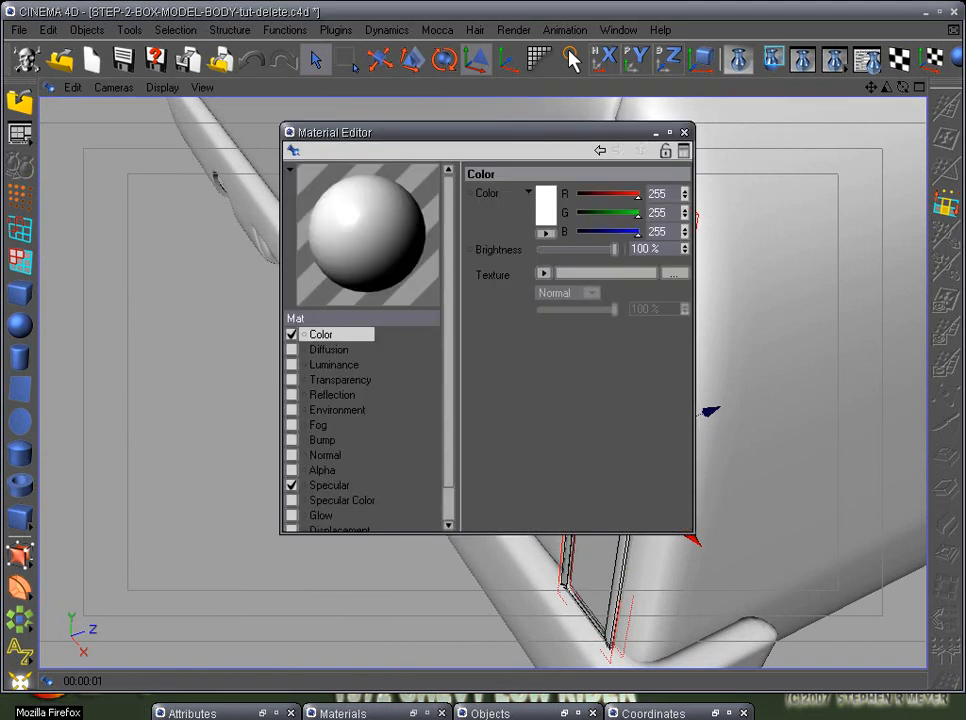
{"action": "left_click", "coordinate": [565, 713]}
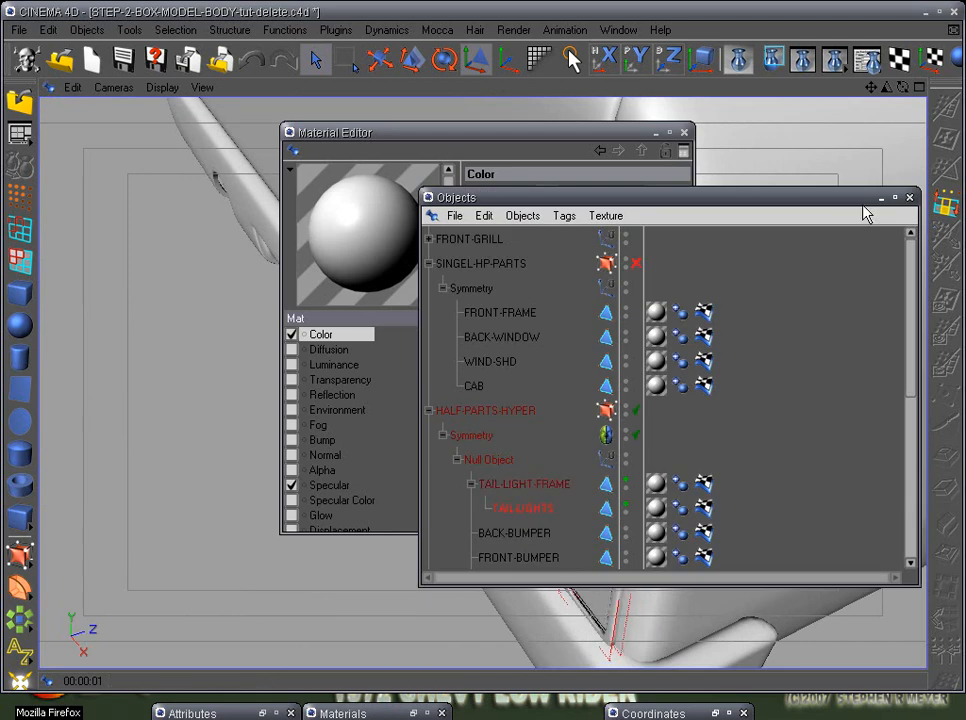
{"action": "left_click", "coordinate": [894, 198]}
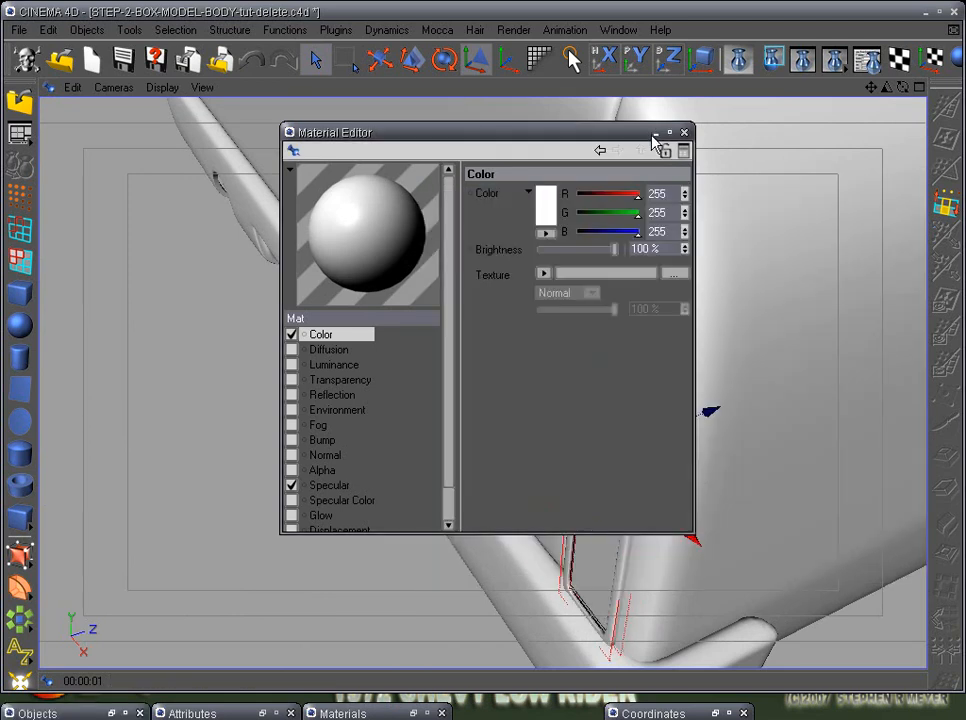
{"action": "left_click", "coordinate": [654, 133]}
{"action": "left_click_drag", "start_coordinate": [700, 412], "coordinate": [475, 387]}
{"action": "right_click_drag", "start_coordinate": [475, 380], "coordinate": [716, 330], "text": "alt"}
{"action": "left_click_drag", "start_coordinate": [716, 330], "coordinate": [658, 482], "text": "alt"}
{"action": "right_click_drag", "start_coordinate": [658, 482], "coordinate": [714, 475], "text": "alt"}
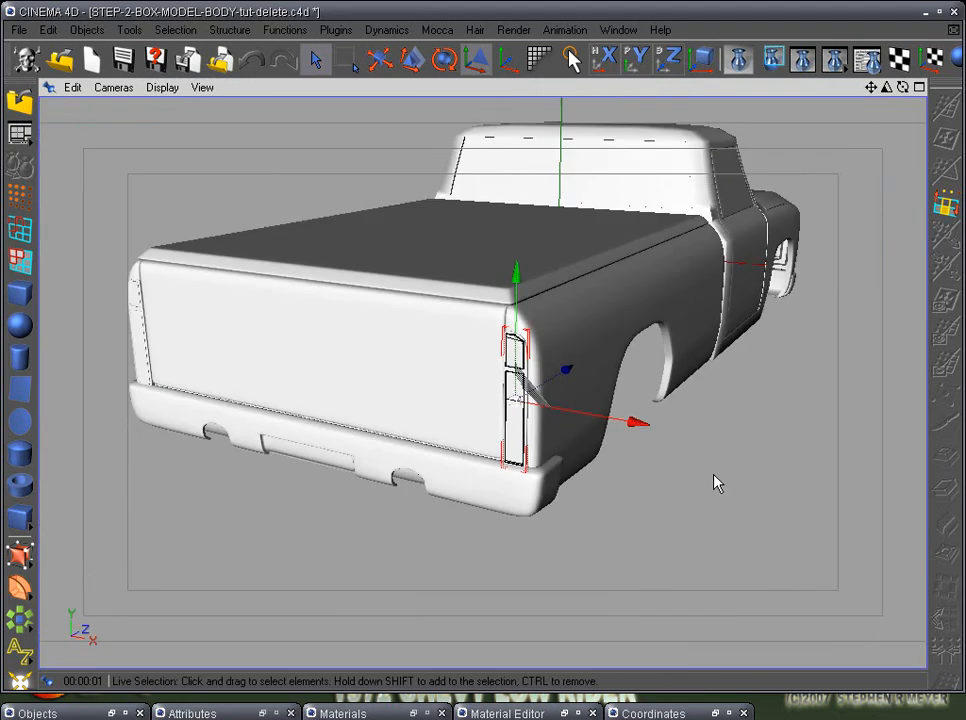
{"action": "left_click_drag", "start_coordinate": [357, 498], "coordinate": [432, 392], "text": "alt"}
{"action": "left_click", "coordinate": [123, 59]}
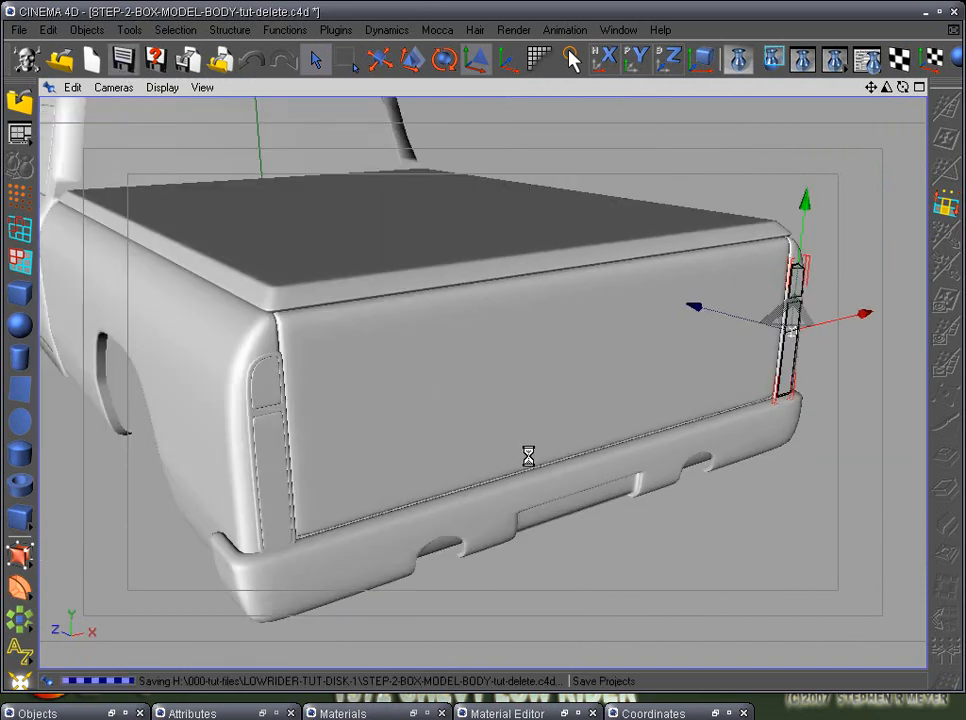
- Display the truck body as its unsmoothed low-poly mesh and examine the tail lights, tailgate and rear bumper
{"action": "left_click", "coordinate": [420, 531]}
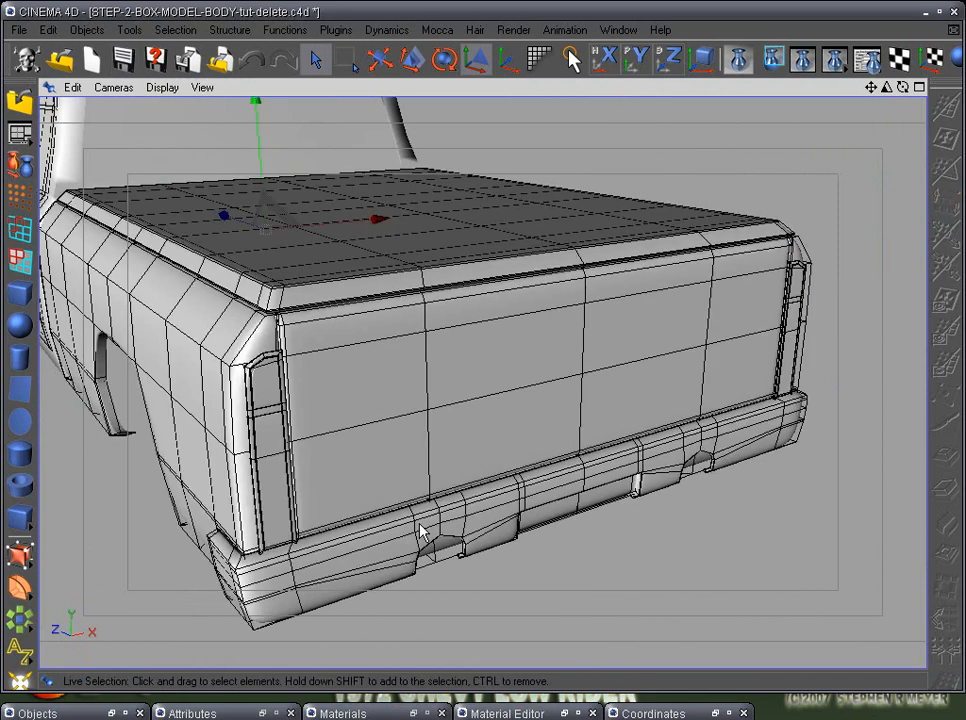
{"action": "left_click_drag", "start_coordinate": [392, 448], "coordinate": [490, 511], "text": "alt"}
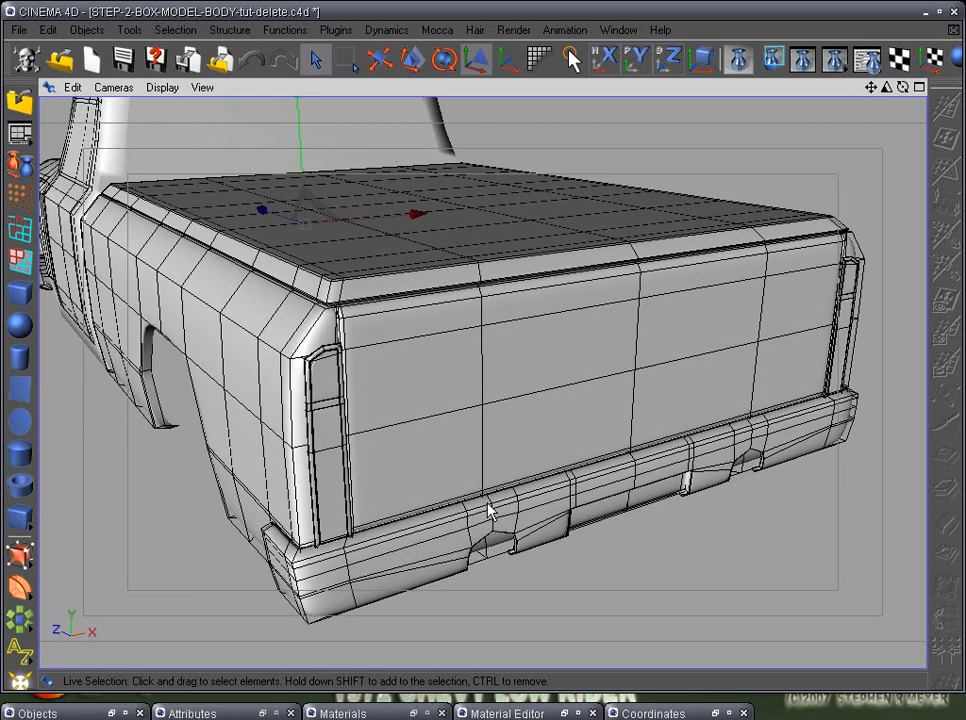
{"action": "left_click_drag", "start_coordinate": [486, 446], "coordinate": [464, 466], "text": "alt"}
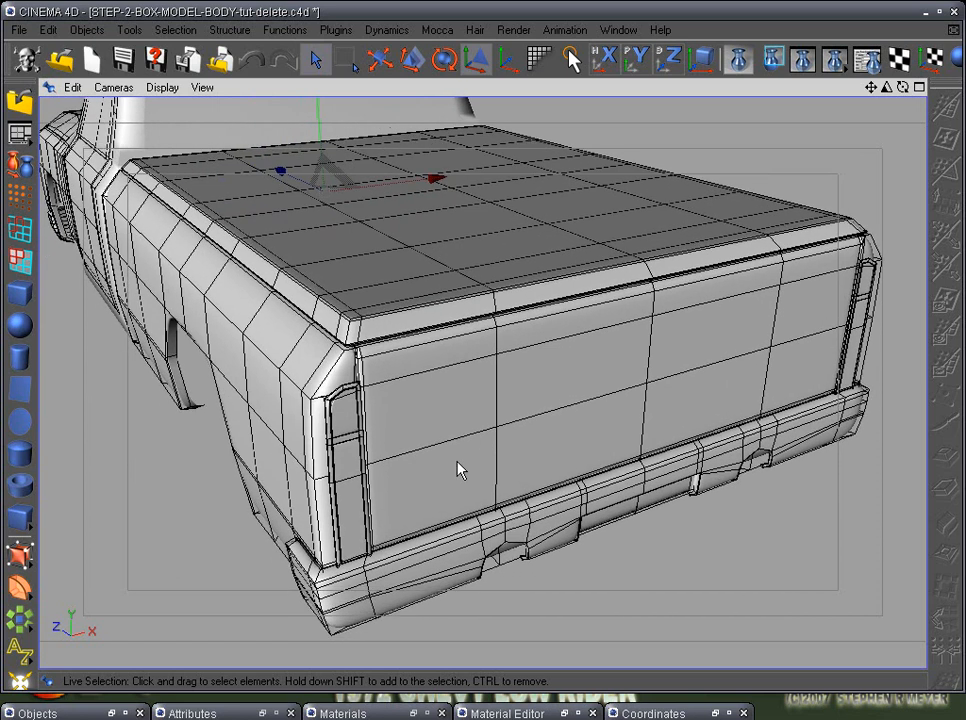